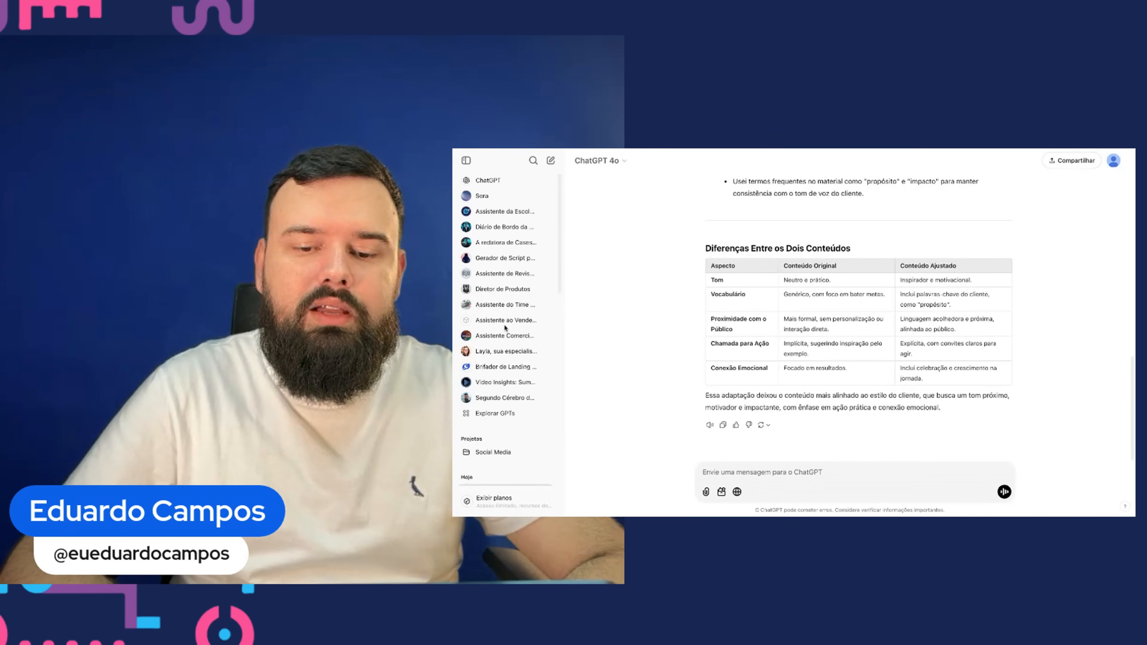
scroll(751, 316, up, 1)
scroll(751, 316, up, 2)
scroll(703, 252, down, 2)
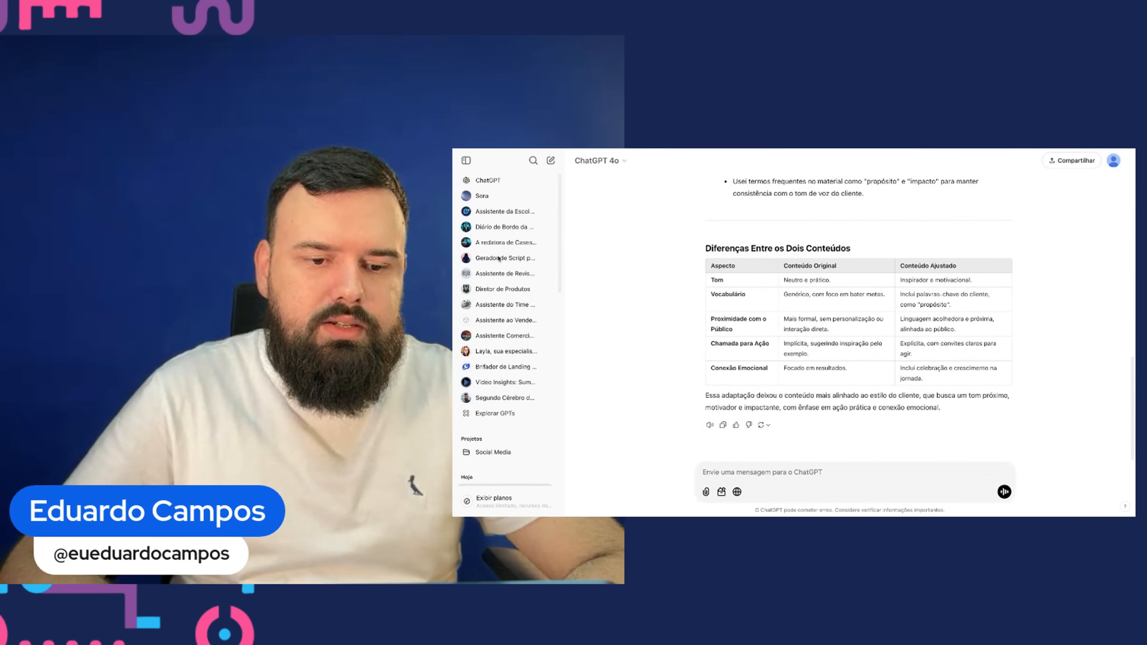
key(ctrl+Tab)
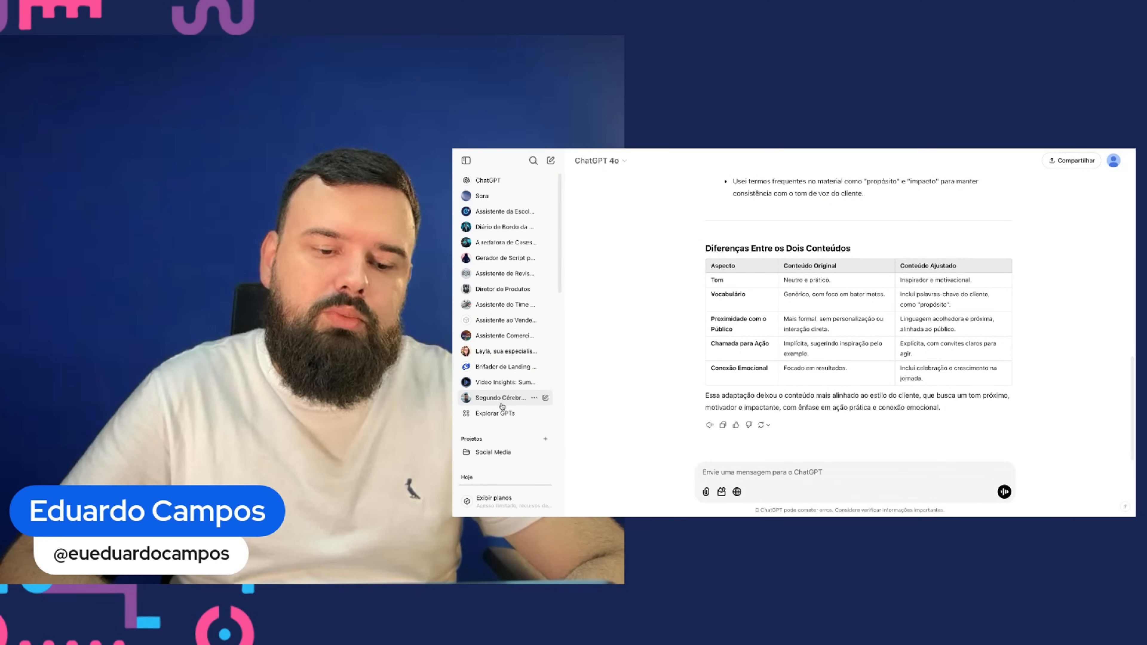
- Open the Segundo Cérebro do Edu GPT and attach the Insights de Voz Diário de Bordo.pdf file to a new message
click(501, 400)
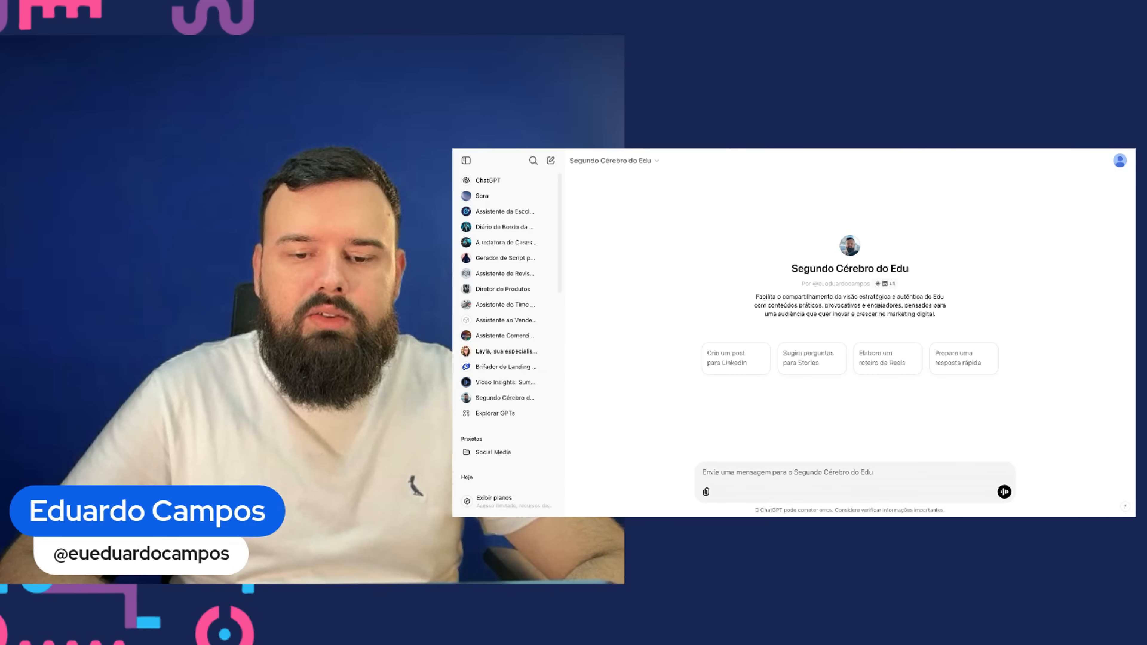
drag(851, 515, 851, 452)
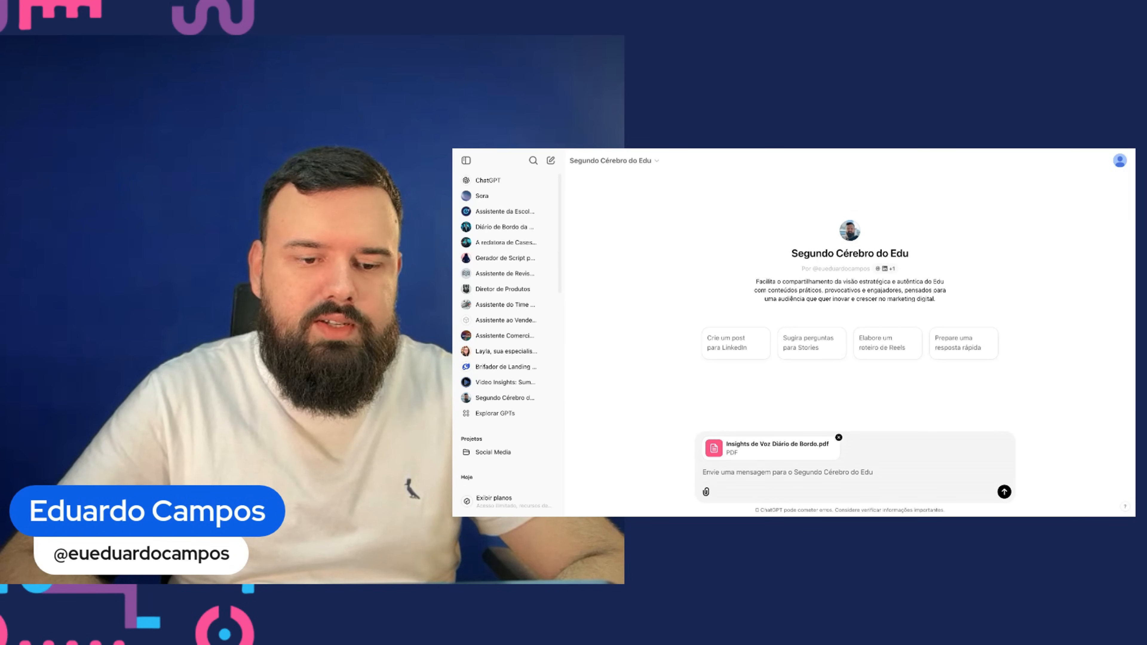
- Switch to the Google Docs tab and make a copy of the document named #3533 - Tom de voz do Edu
key(ctrl+Tab)
click(496, 170)
click(528, 220)
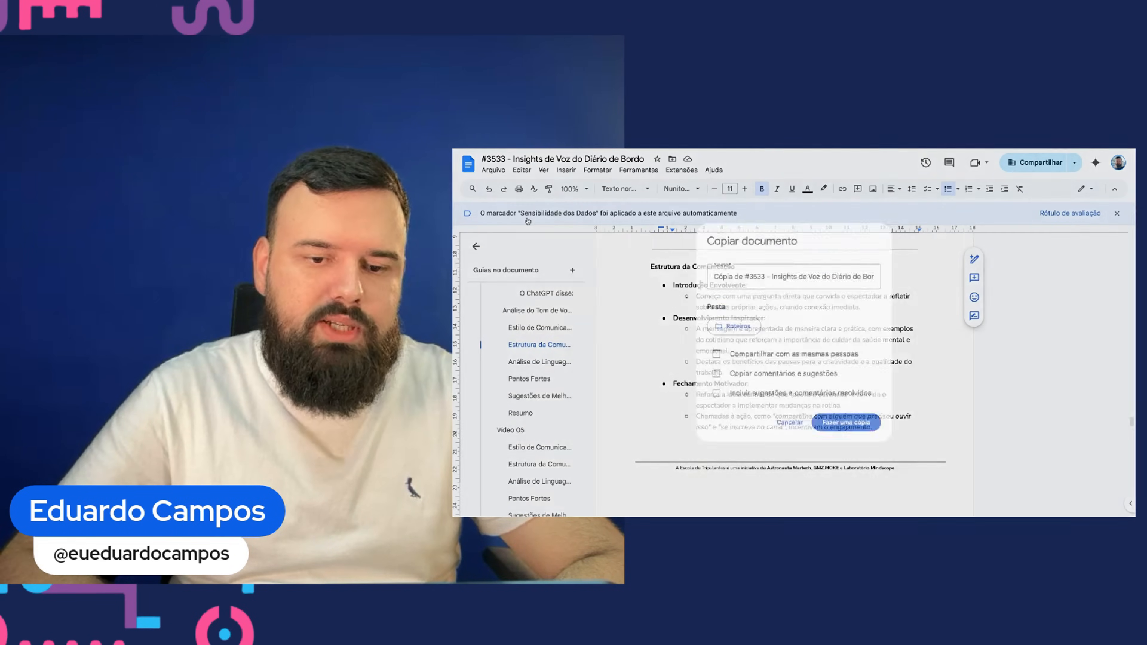
key(BackSpace)
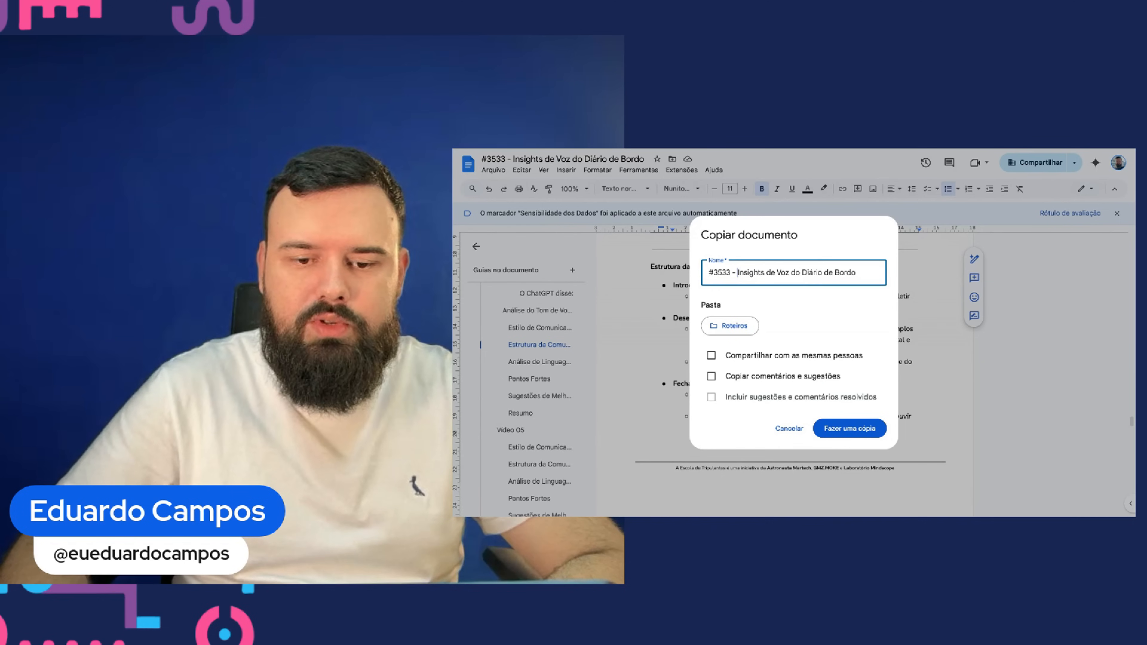
key(shift+End)
text(Tom de voz do Ed)
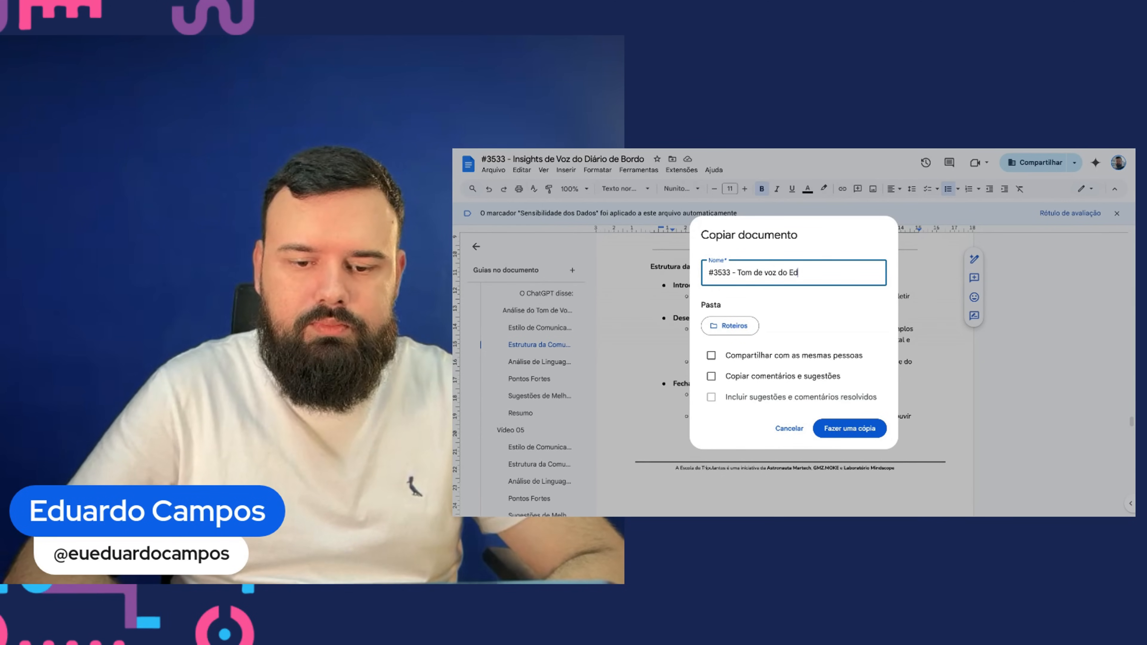
text(u)
click(849, 428)
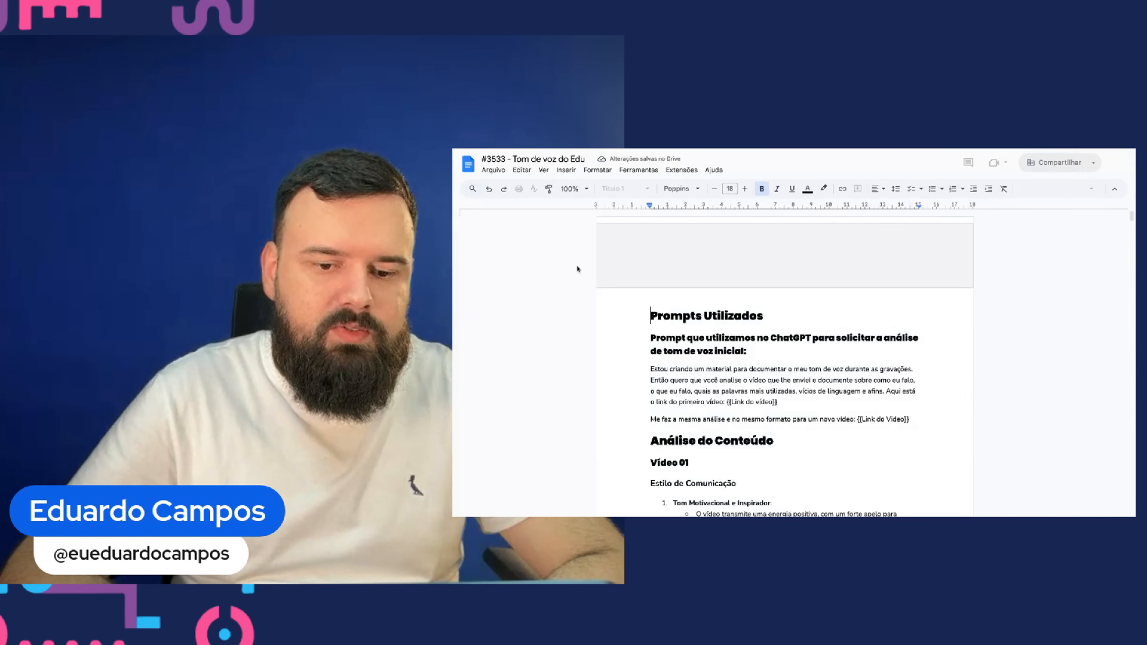
- Replace the first heading of the copy with the text Tom de voz do Edu
triple_click(662, 317)
text(To)
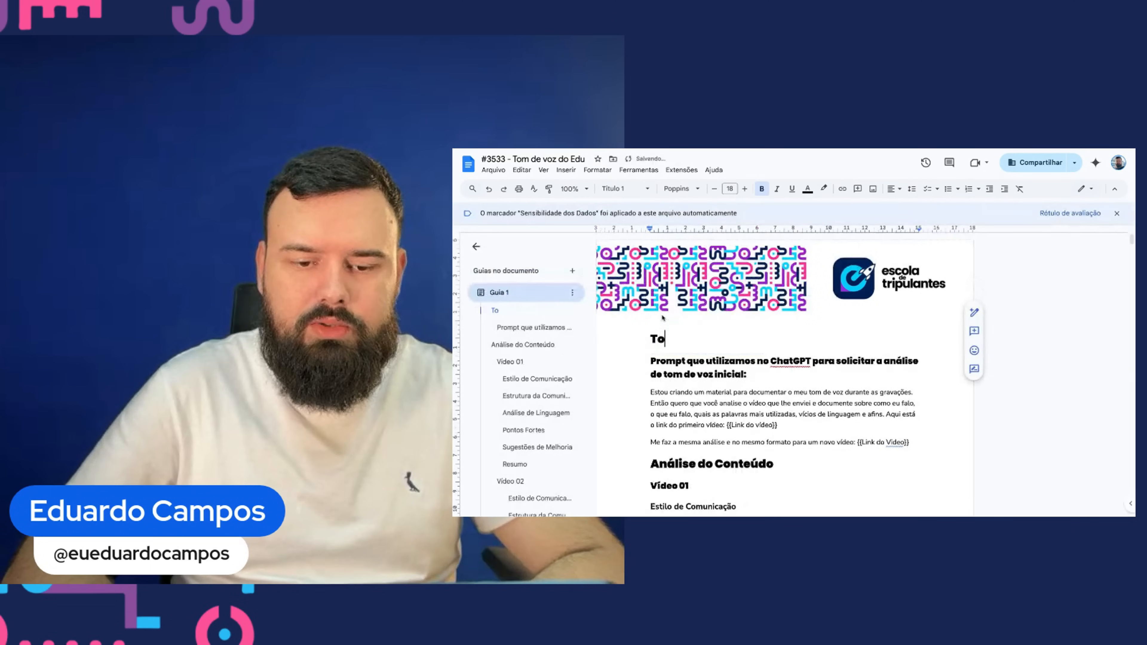
text(m de voz do Edu)
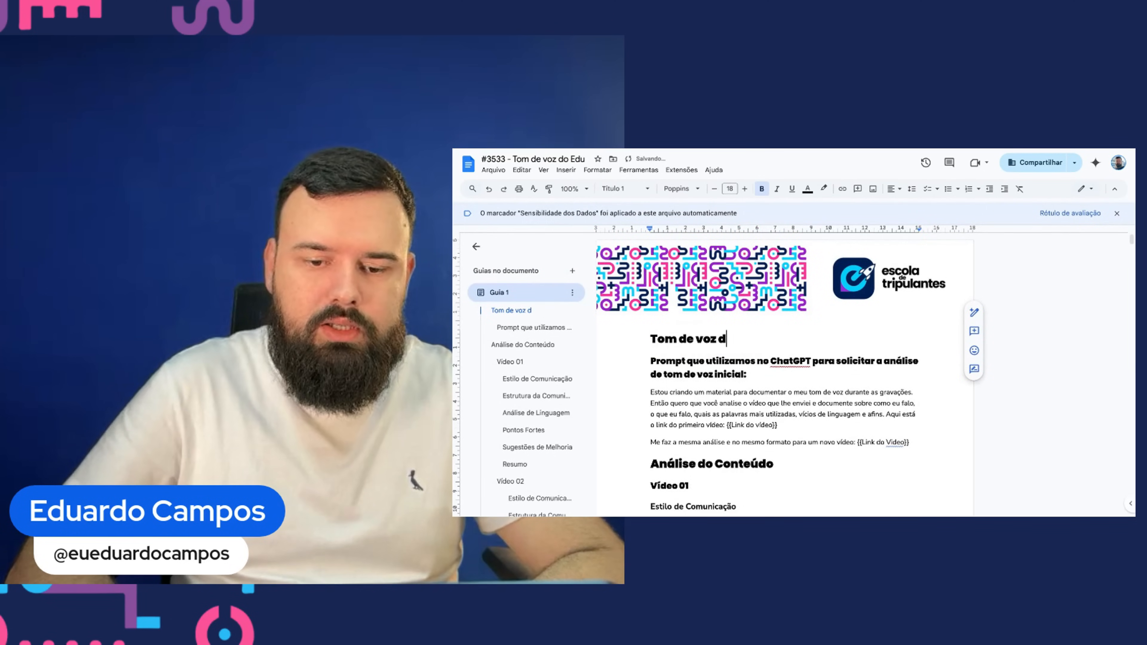
- Delete all the content below the heading in the copied document
key(Down)
key(shift+Home)
key(Left)
key(ctrl+shift+End)
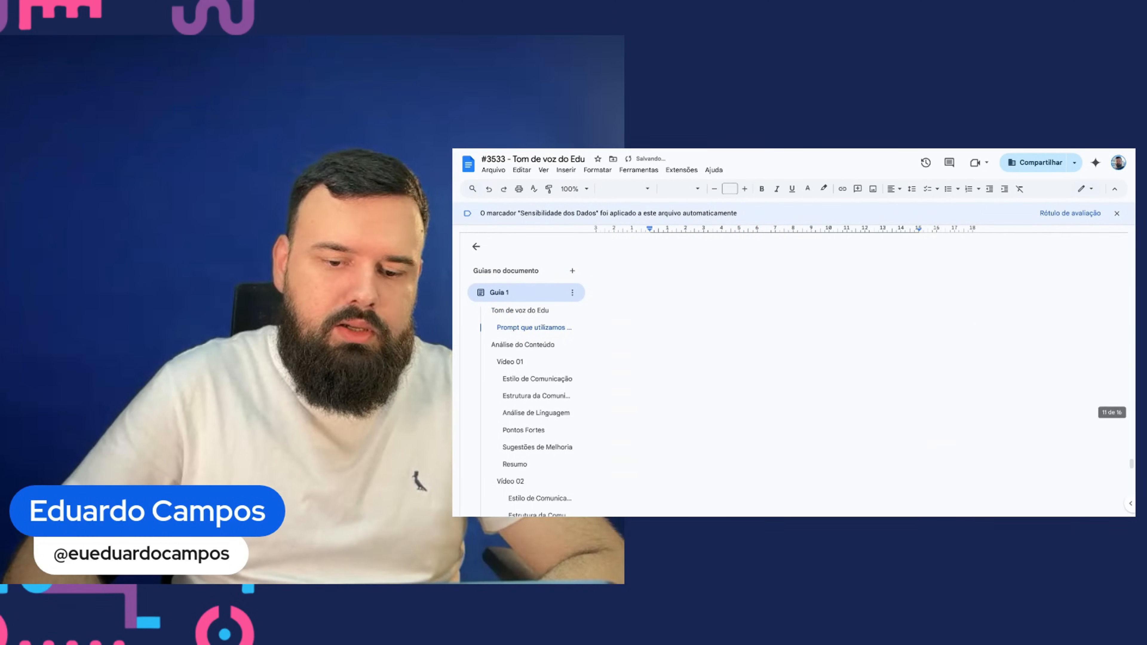
key(Delete)
key(BackSpace)
key(Return)
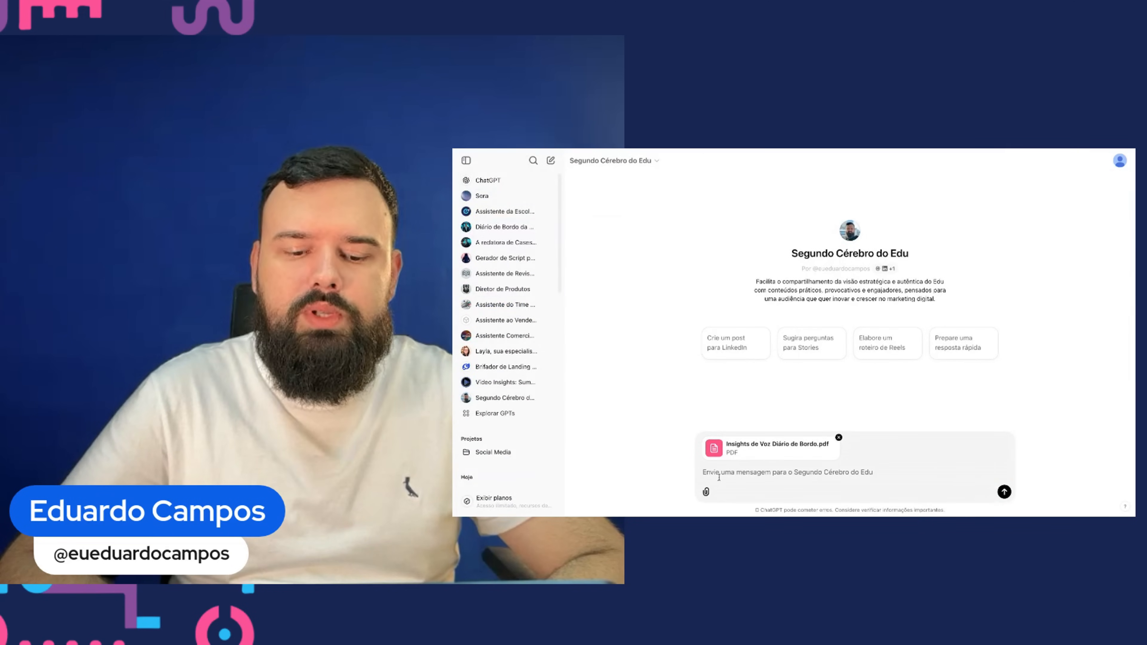
- Ask the GPT: Me faz uma análise preliminar do que seria este documento que eu te enviei, and send it
text(Me faz uma análise pr)
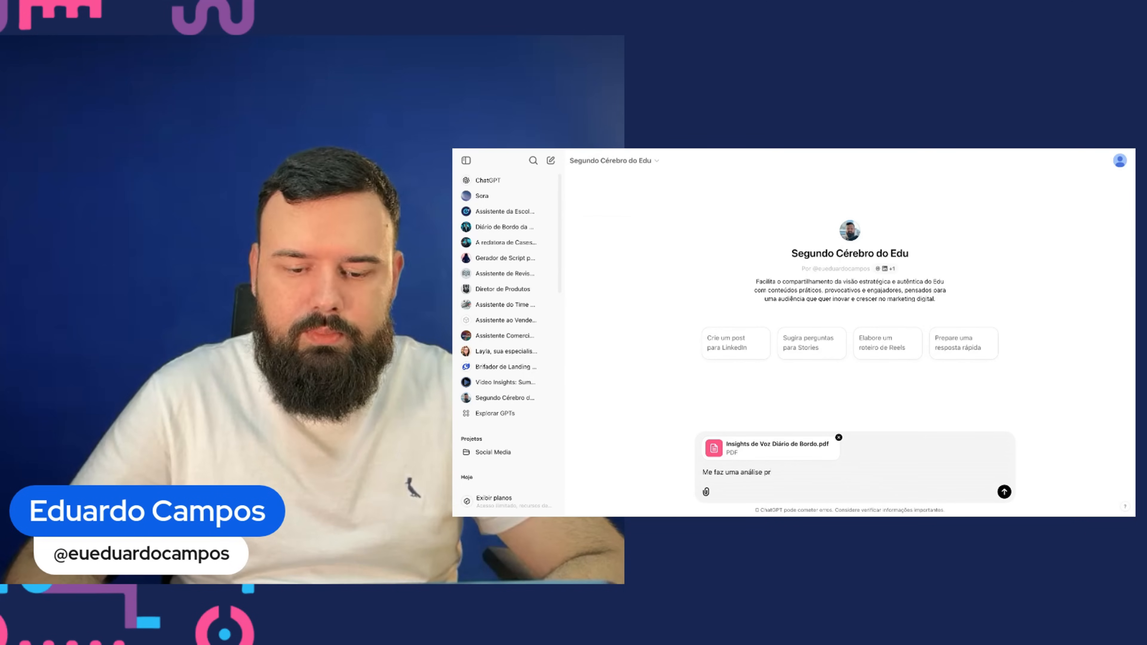
text(e-)
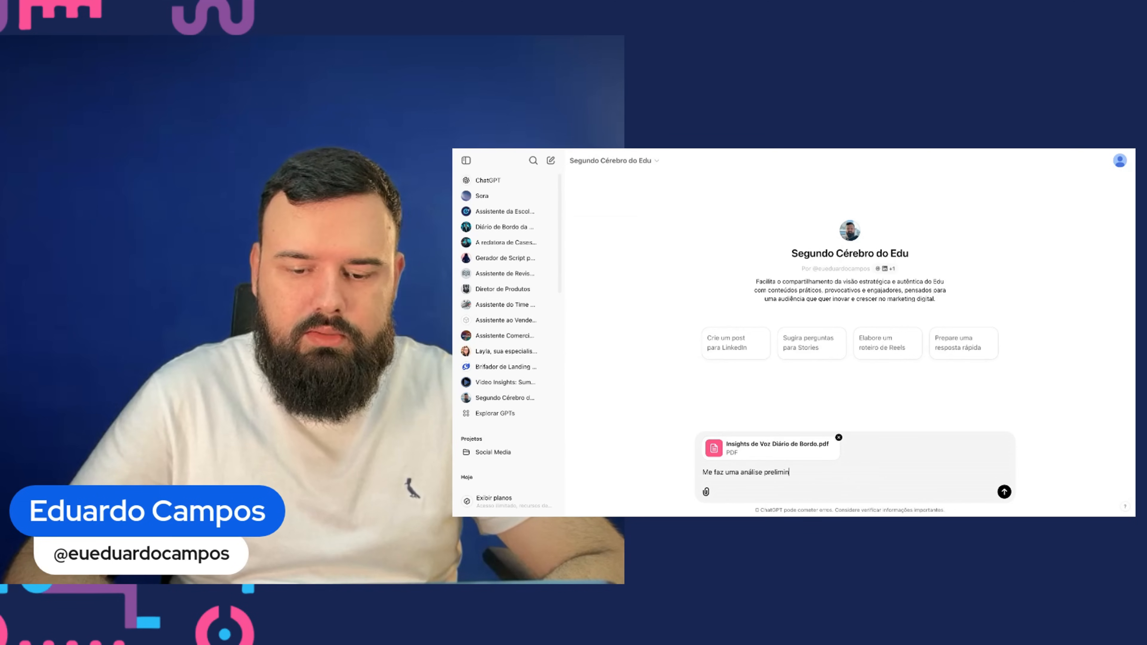
text(liminar do que seria e)
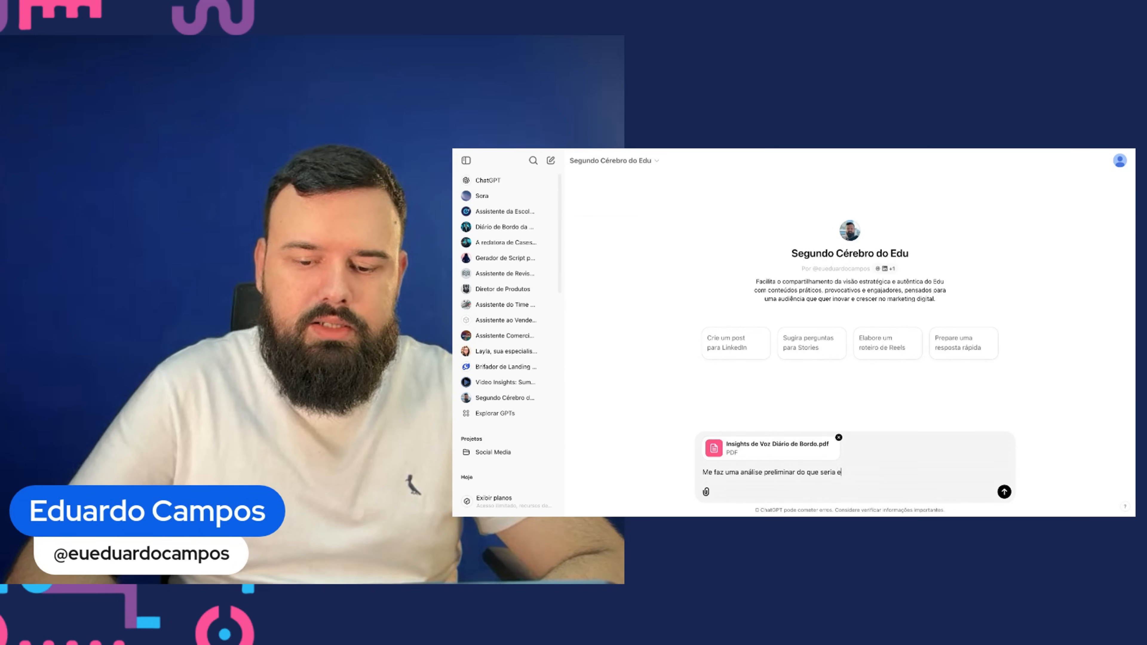
text(ste documnento)
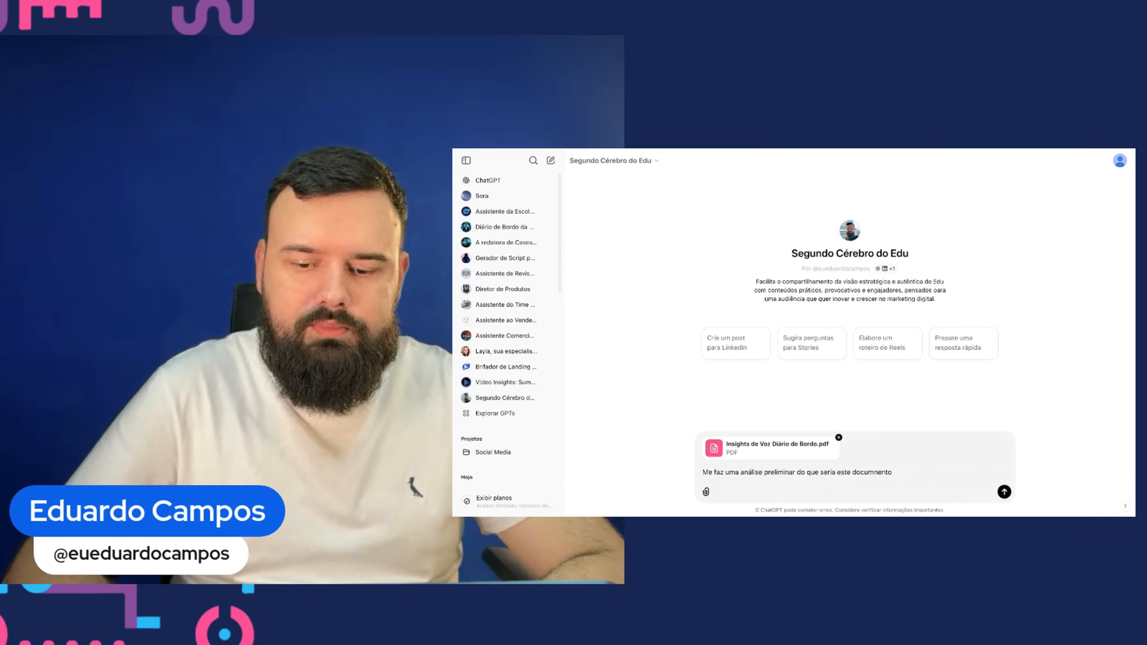
text( que)
text(ento que eu te enviei)
key(Return)
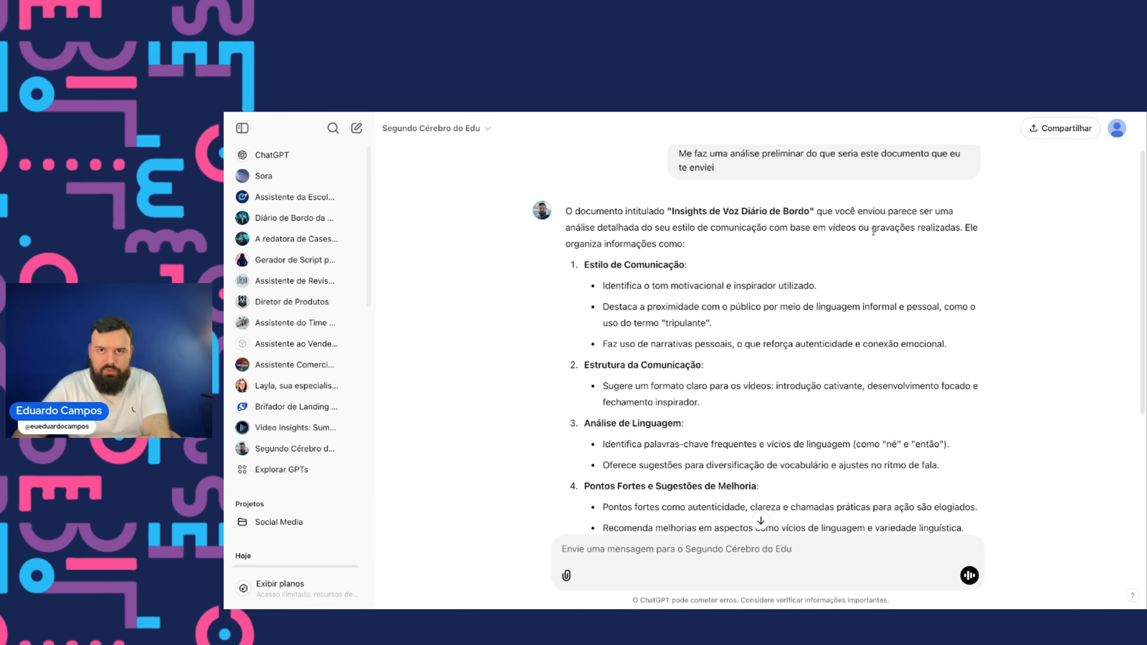
- Read through the GPT's analysis of the attached document
scroll(592, 238, down, 2)
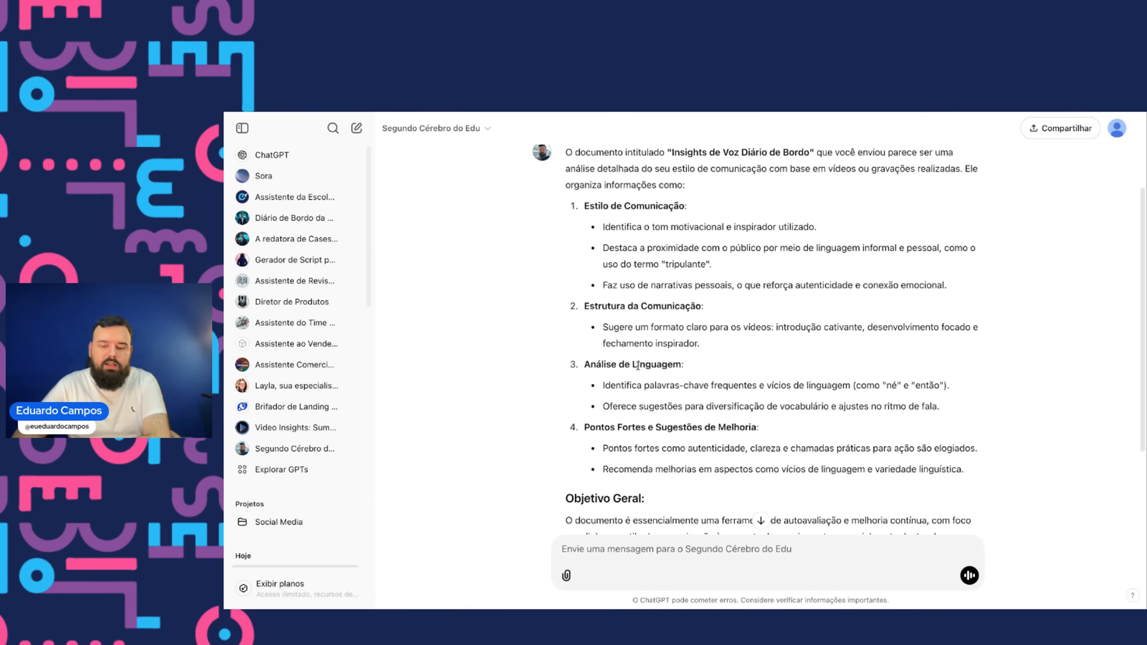
scroll(637, 366, down, 3)
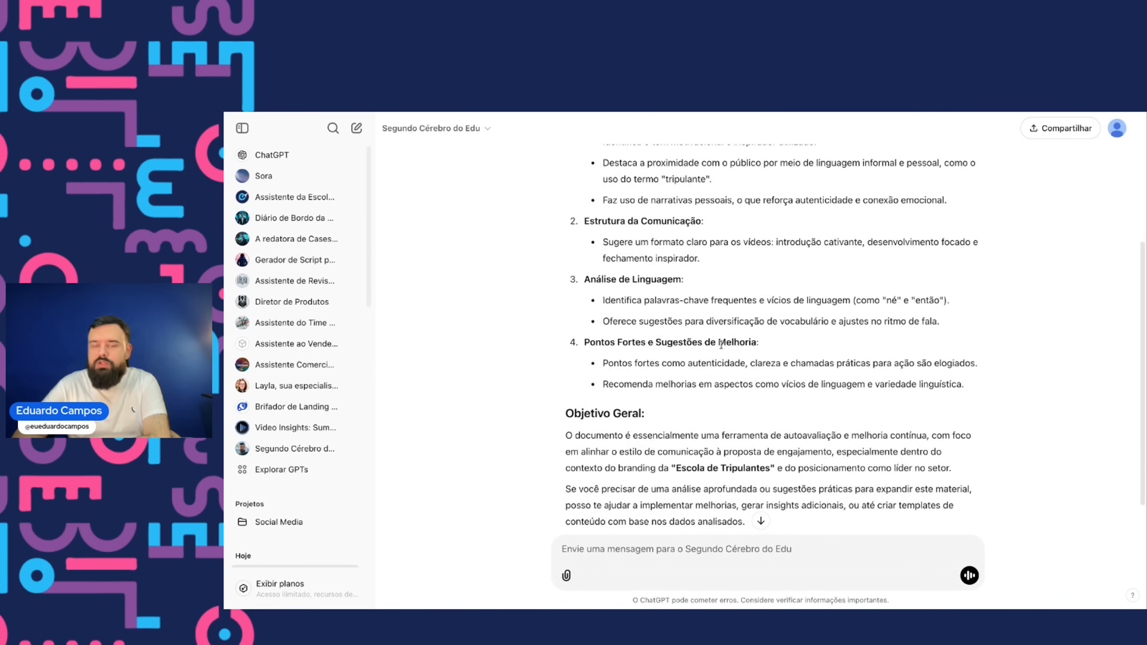
scroll(644, 359, down, 2)
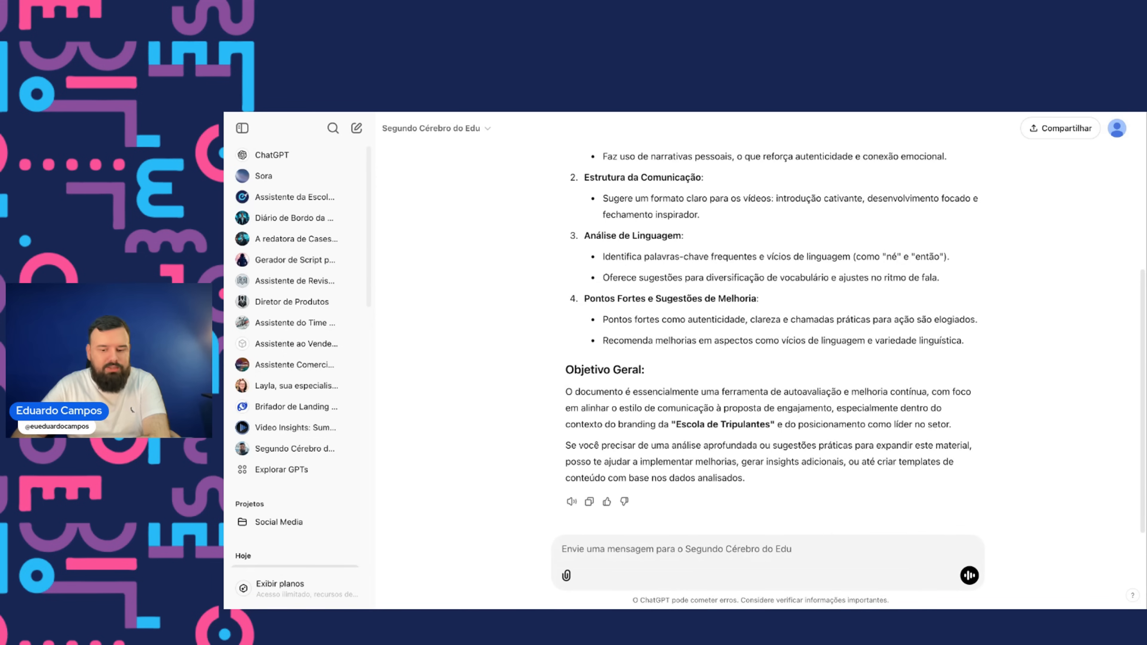
drag(672, 422, 777, 422)
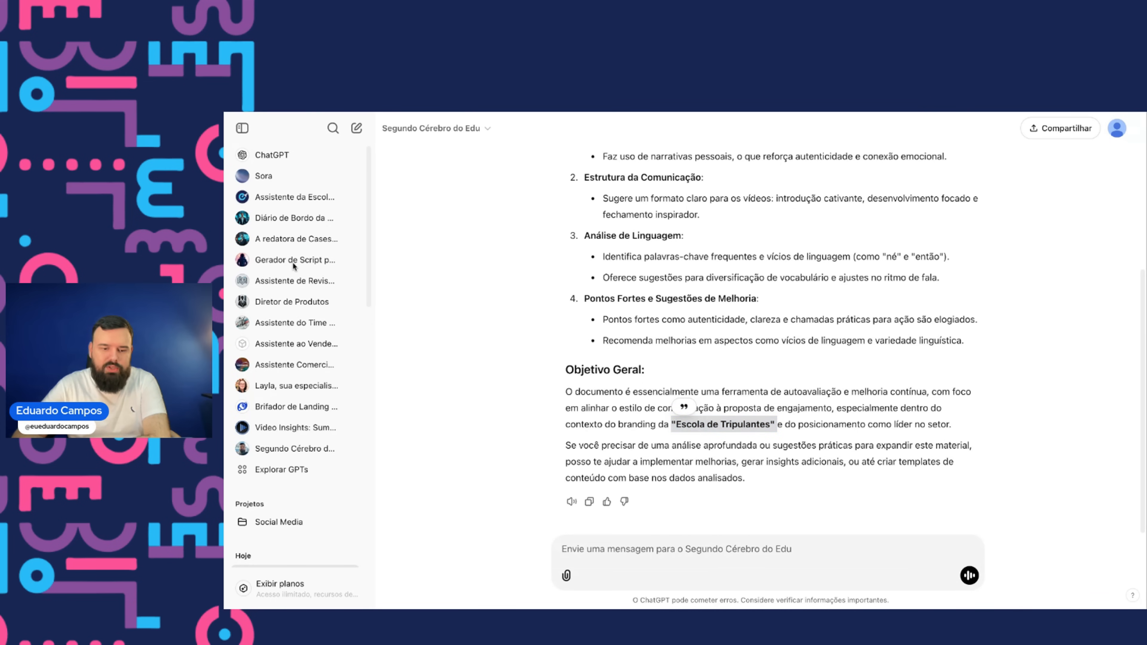
- Switch back to the original Insights de Voz document and dismiss the sensitivity label banner
key(ctrl+Tab)
scroll(534, 382, down, 15)
scroll(534, 382, up, 20)
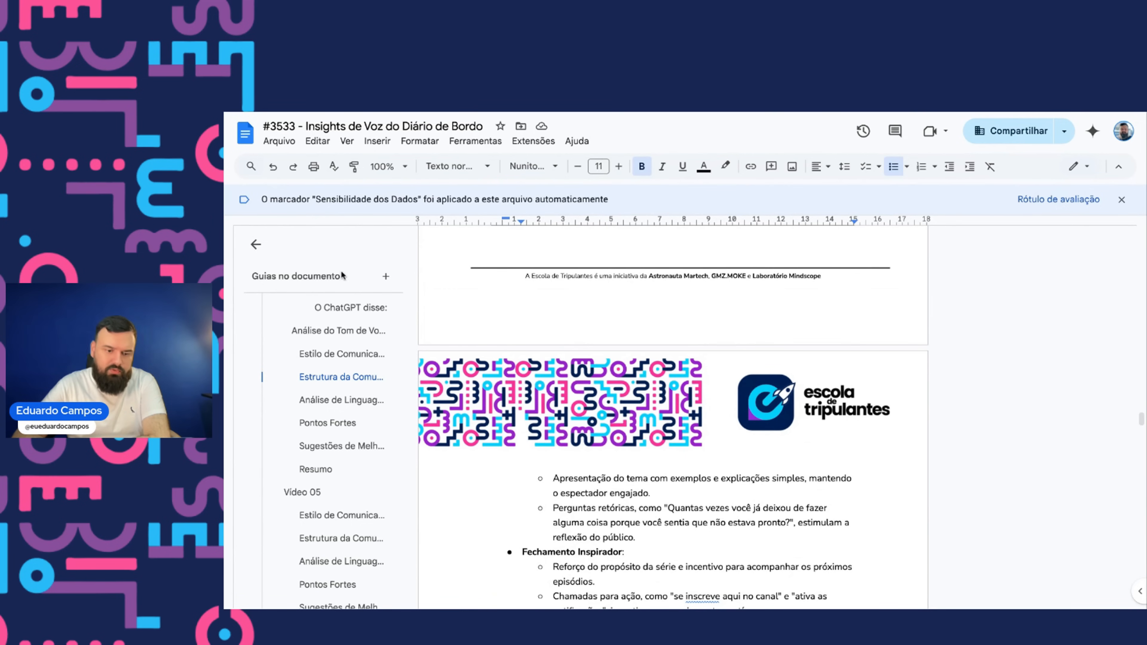
scroll(441, 306, down, 8)
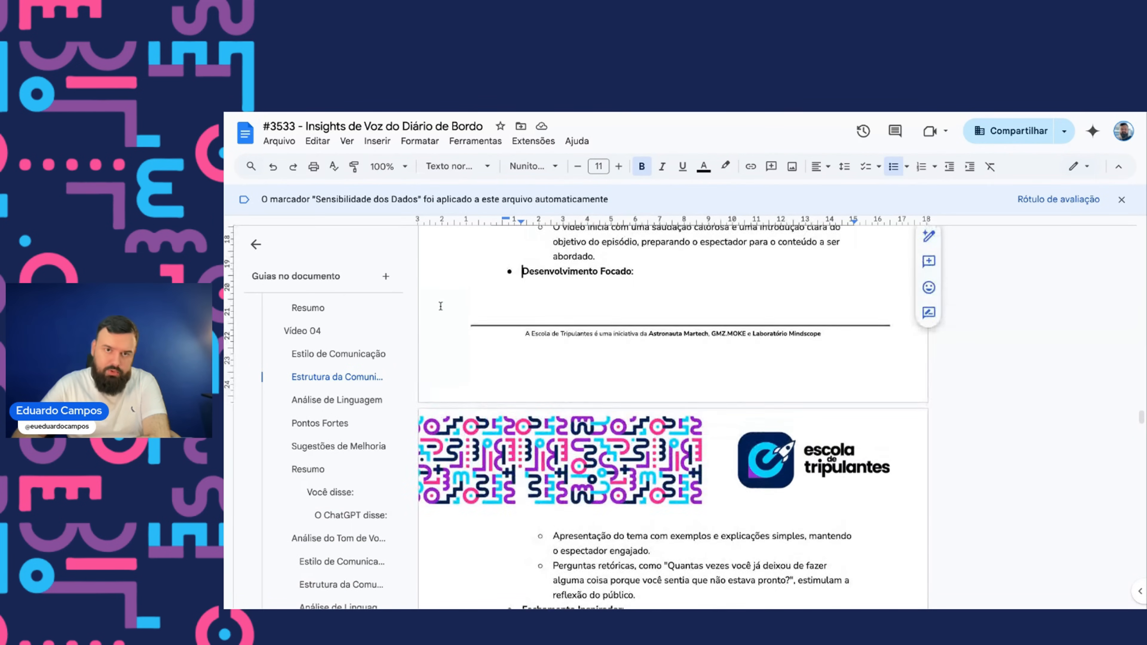
scroll(441, 307, up, 20)
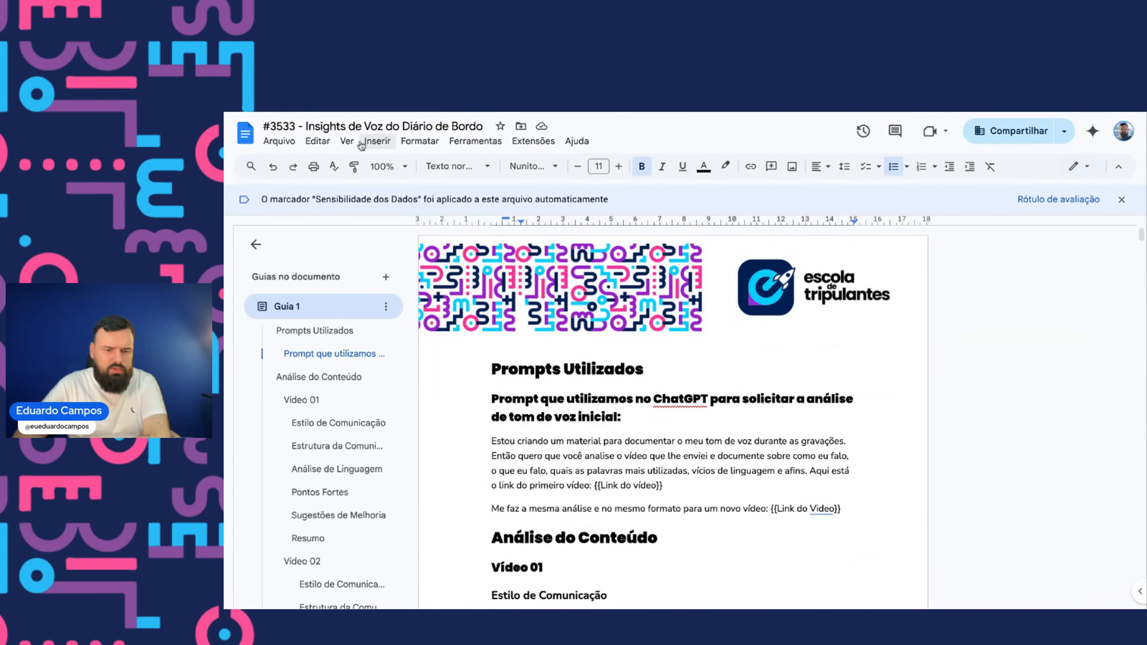
click(346, 141)
mouse_move(331, 143)
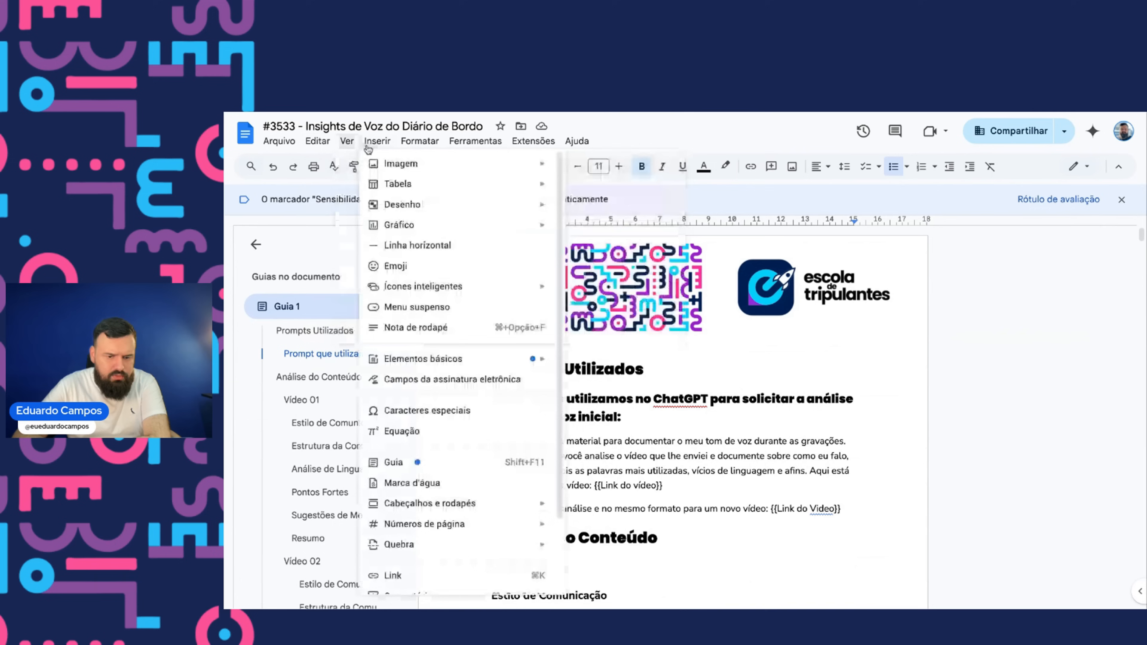
mouse_move(475, 141)
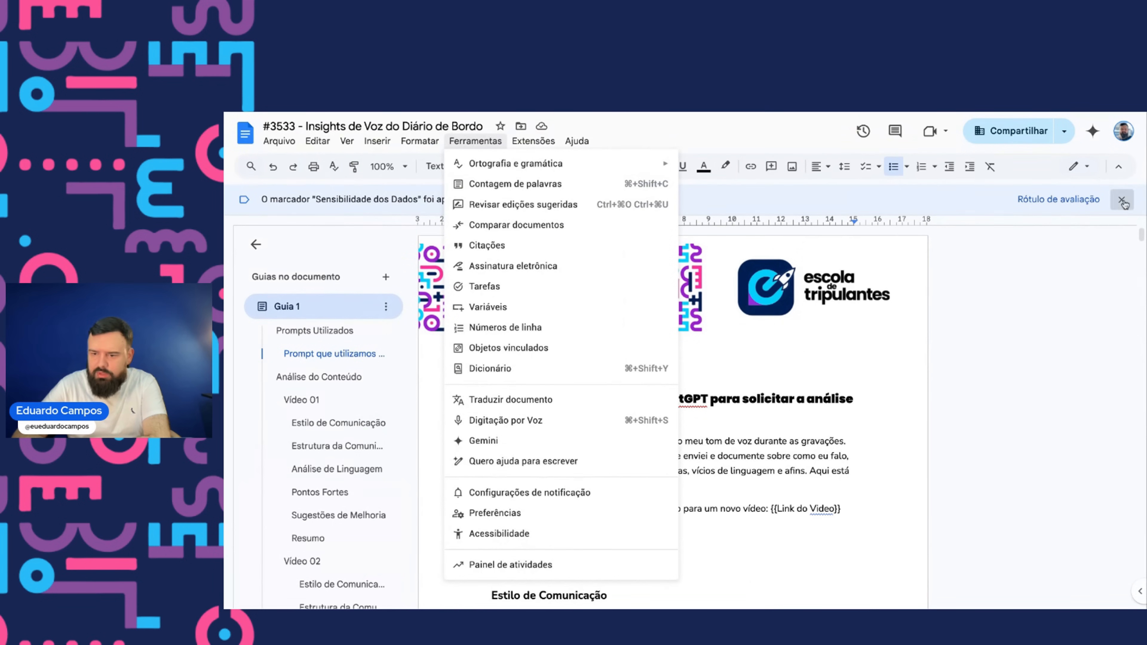
click(1077, 166)
click(1122, 170)
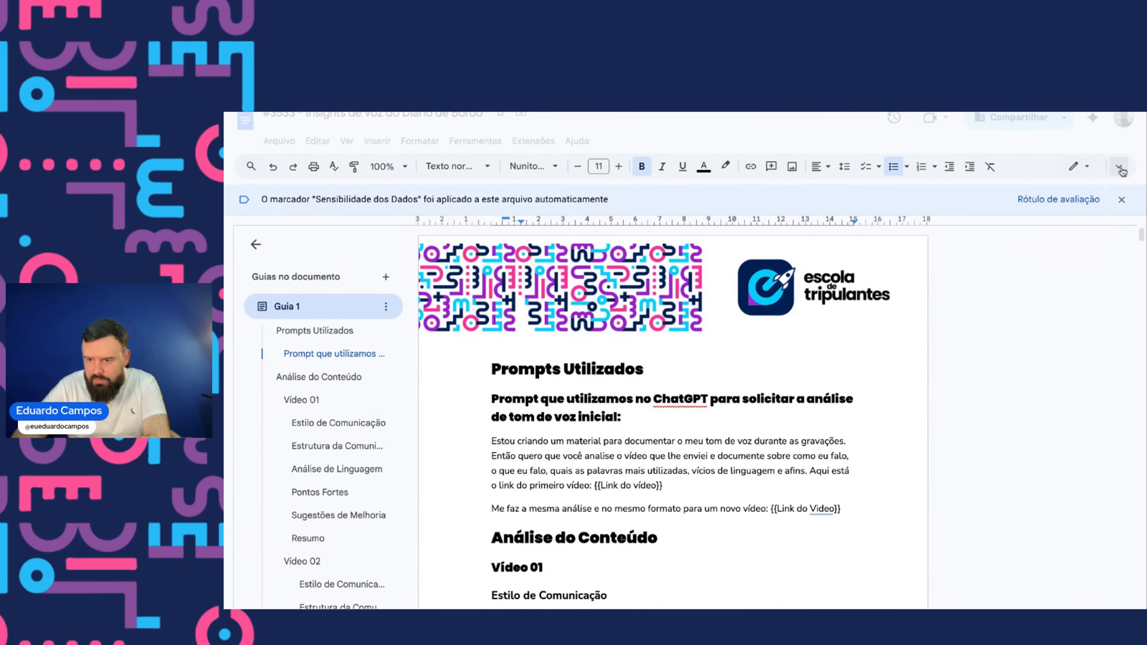
click(1122, 170)
click(1115, 130)
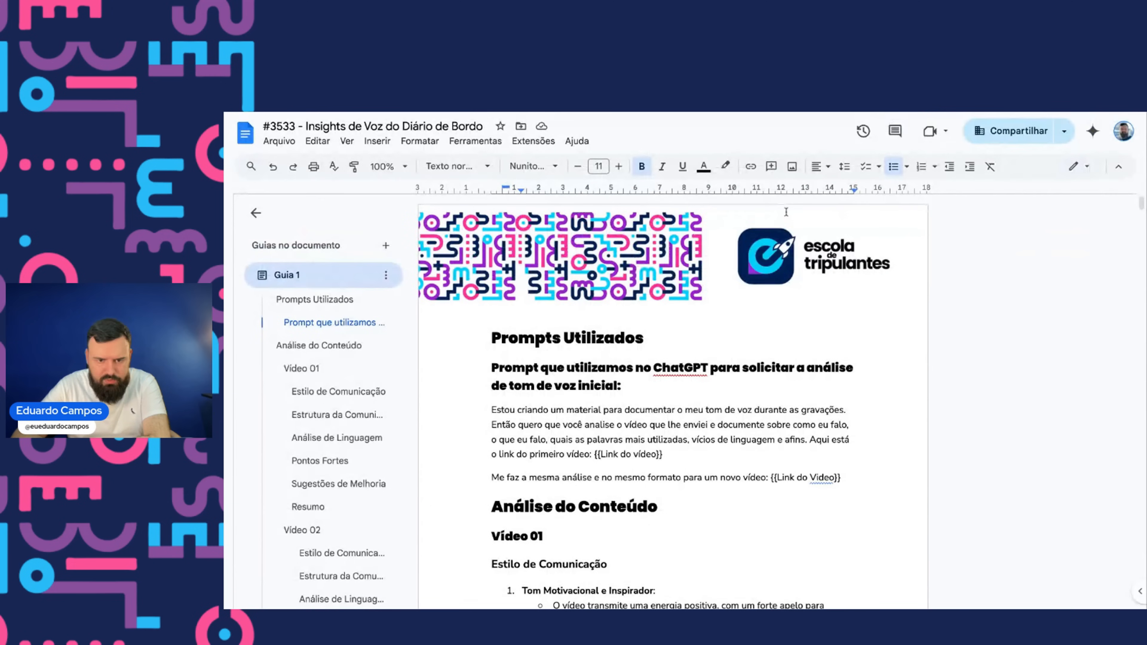
- Clear all the content of the document header
double_click(520, 239)
key(super+a)
key(BackSpace)
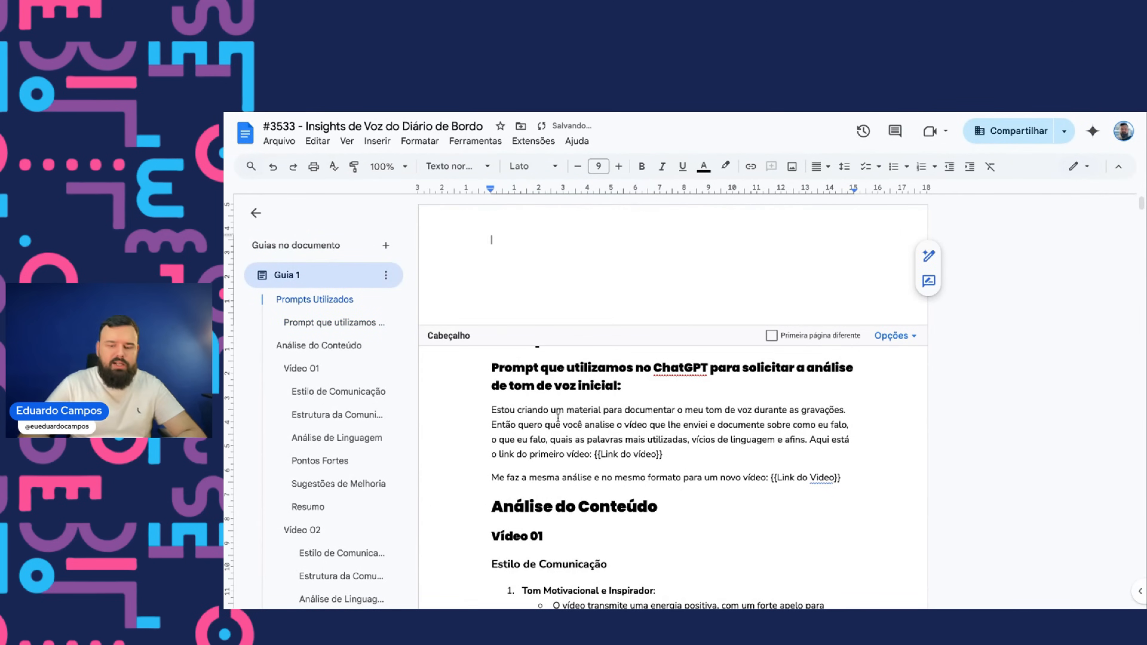
- Clear all the content of the document footer
scroll(559, 422, down, 6)
scroll(559, 423, down, 10)
scroll(559, 422, up, 10)
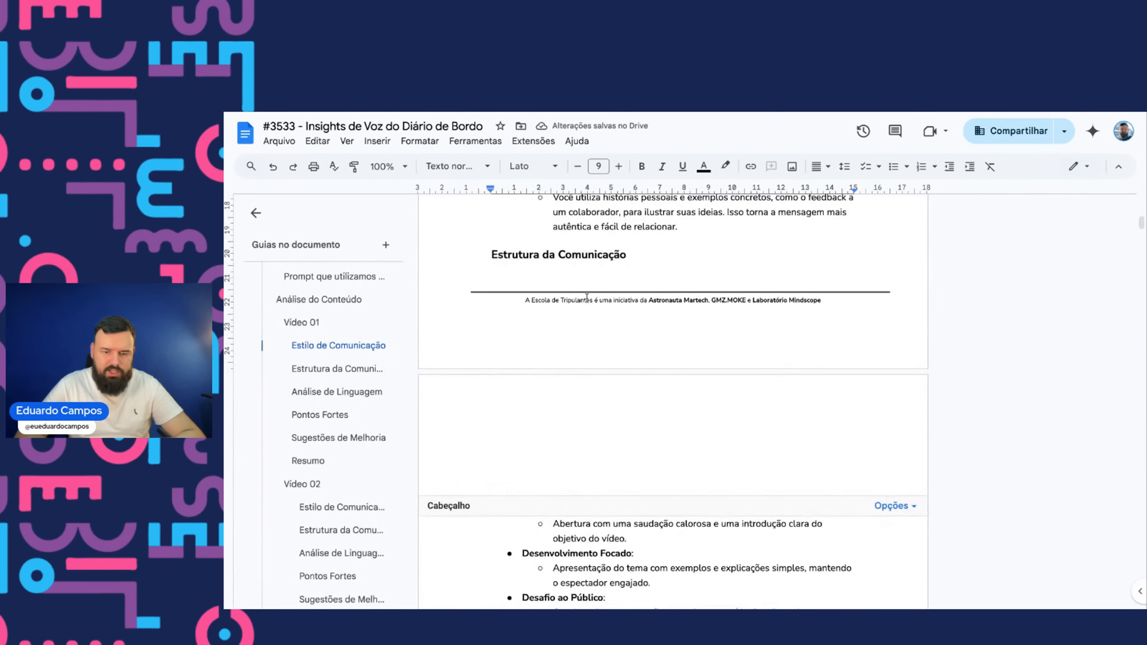
double_click(586, 298)
key(super+a)
key(BackSpace)
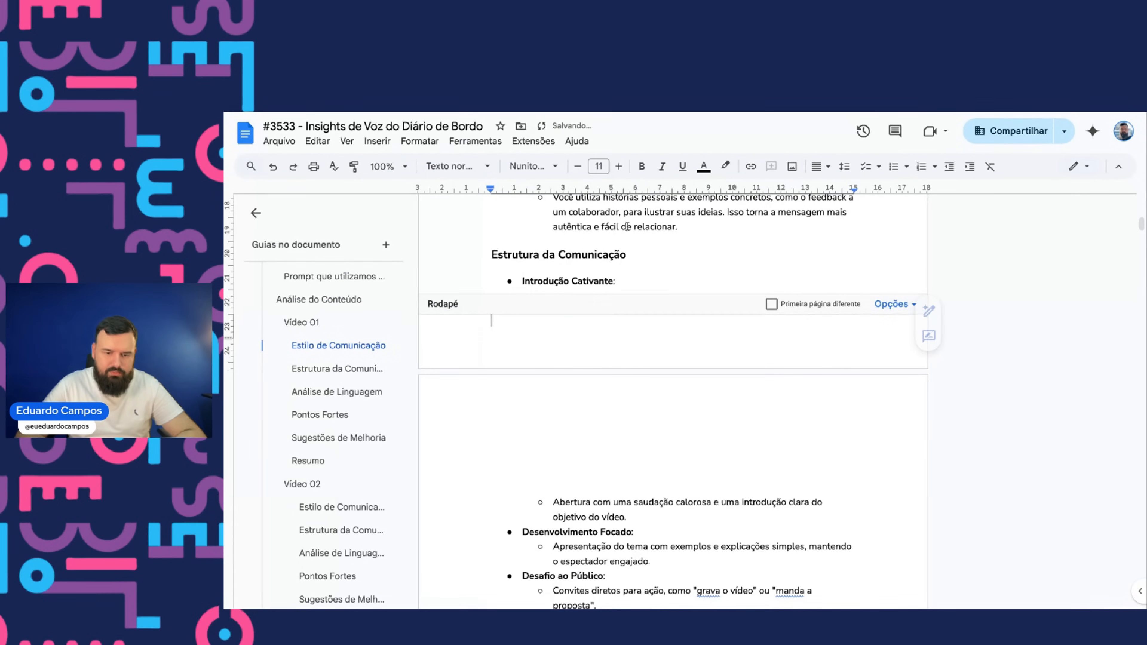
- Download the document as a PDF file and return to the ChatGPT tab
click(642, 224)
scroll(641, 223, up, 15)
click(546, 284)
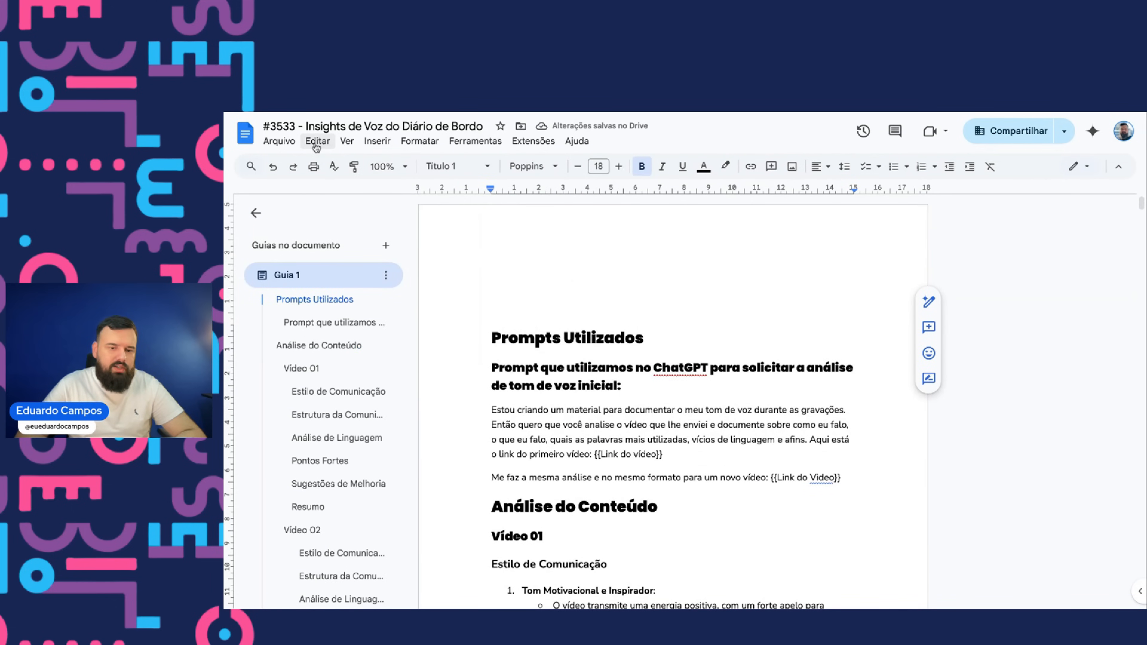
click(278, 141)
mouse_move(379, 277)
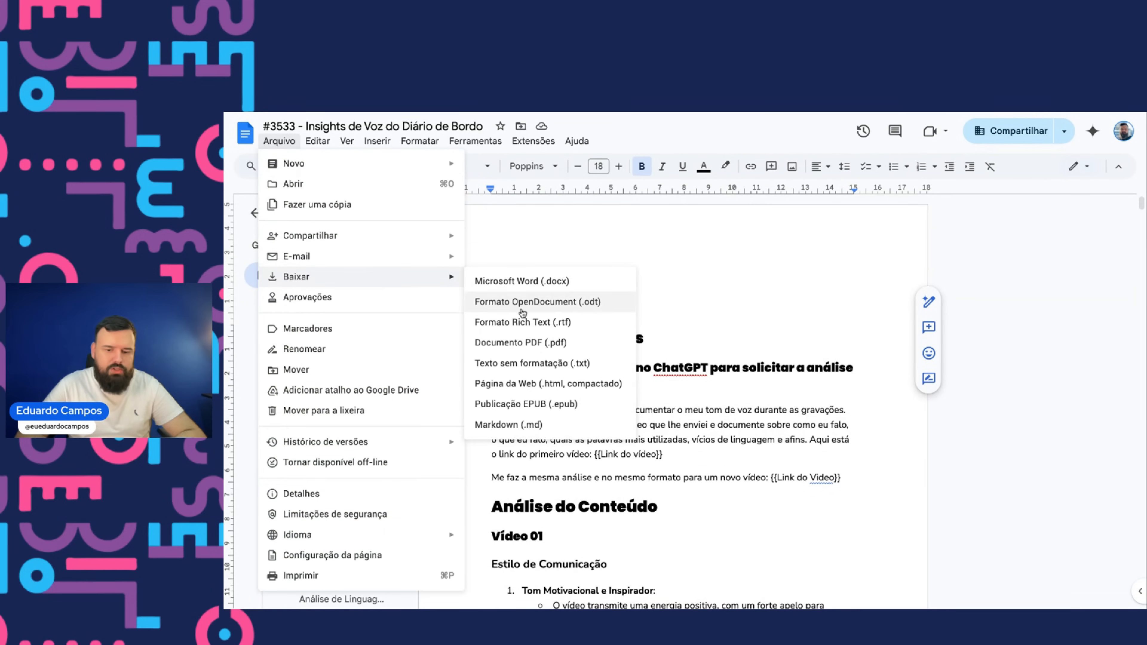
click(520, 337)
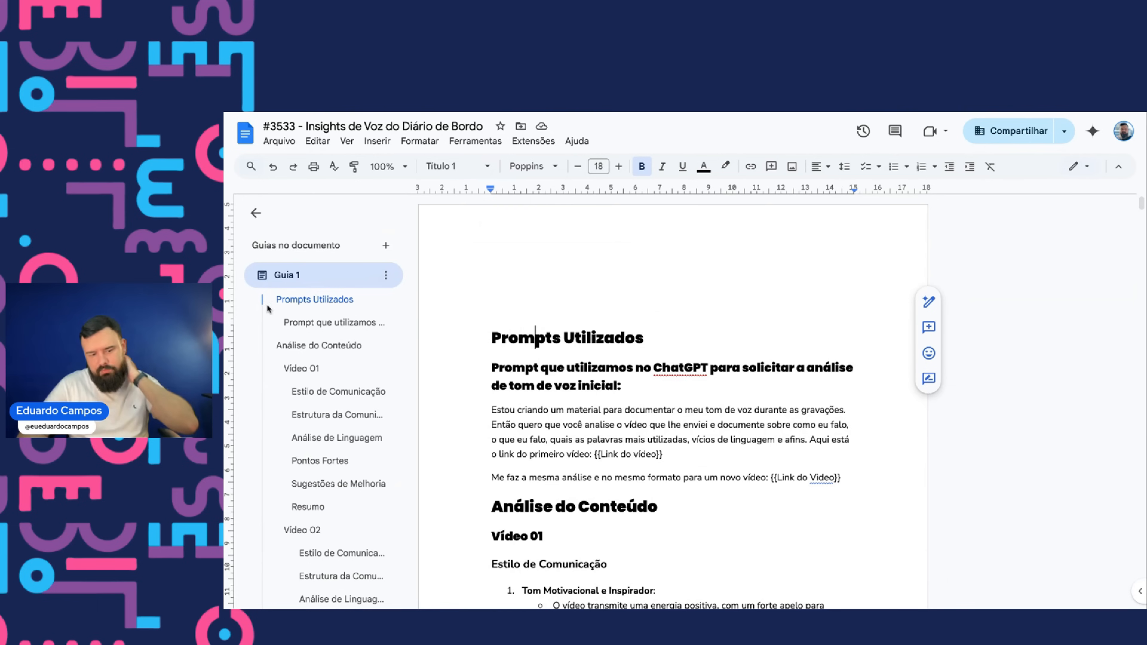
key(ctrl+Tab)
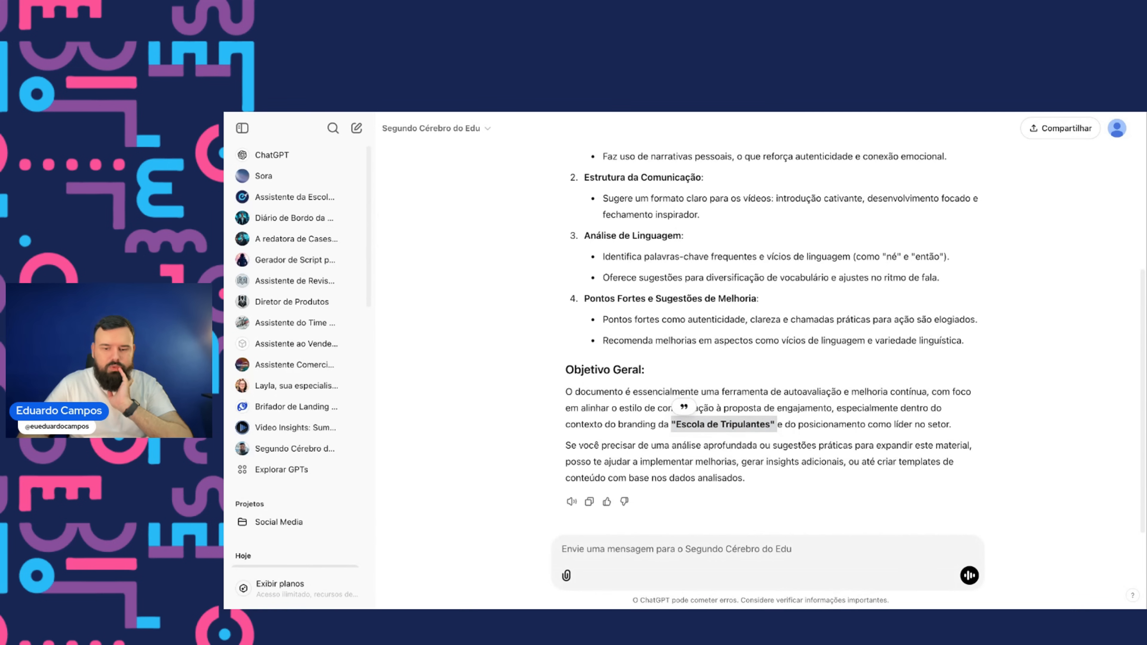
- Send the attached Insights de Voz PDF to the GPT with the message "Ignore o arquivo anterior e me fale sobre esse"
drag(680, 546, 680, 546)
text(Ignor)
text(e o arqu)
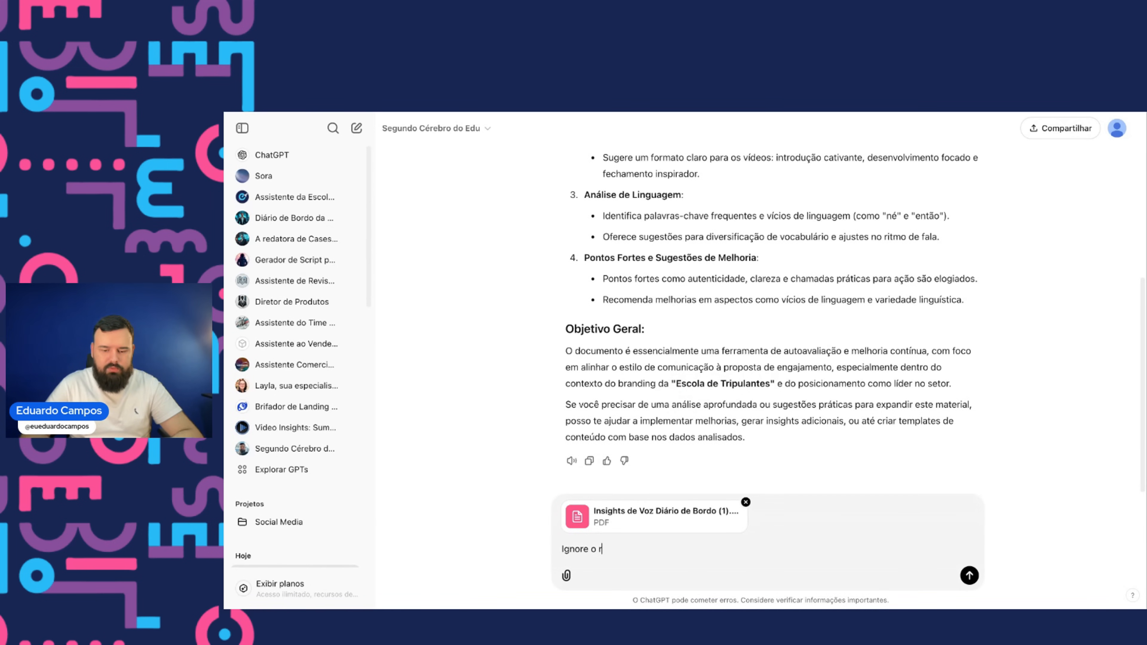
text(ior e me fale s)
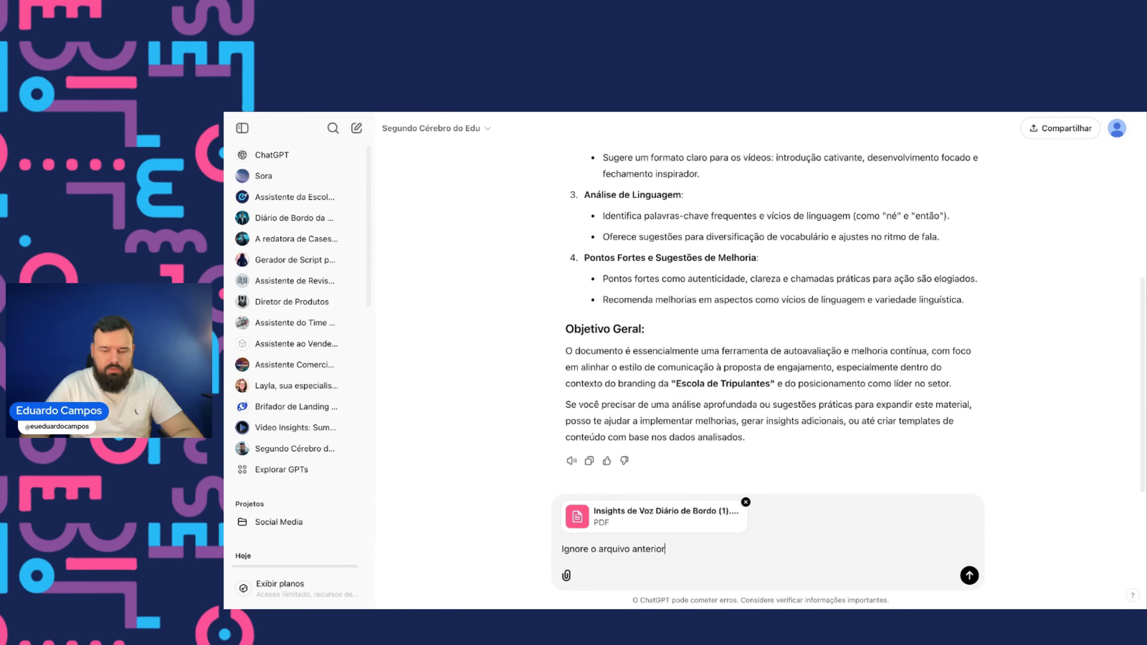
text(obre esse)
key(Return)
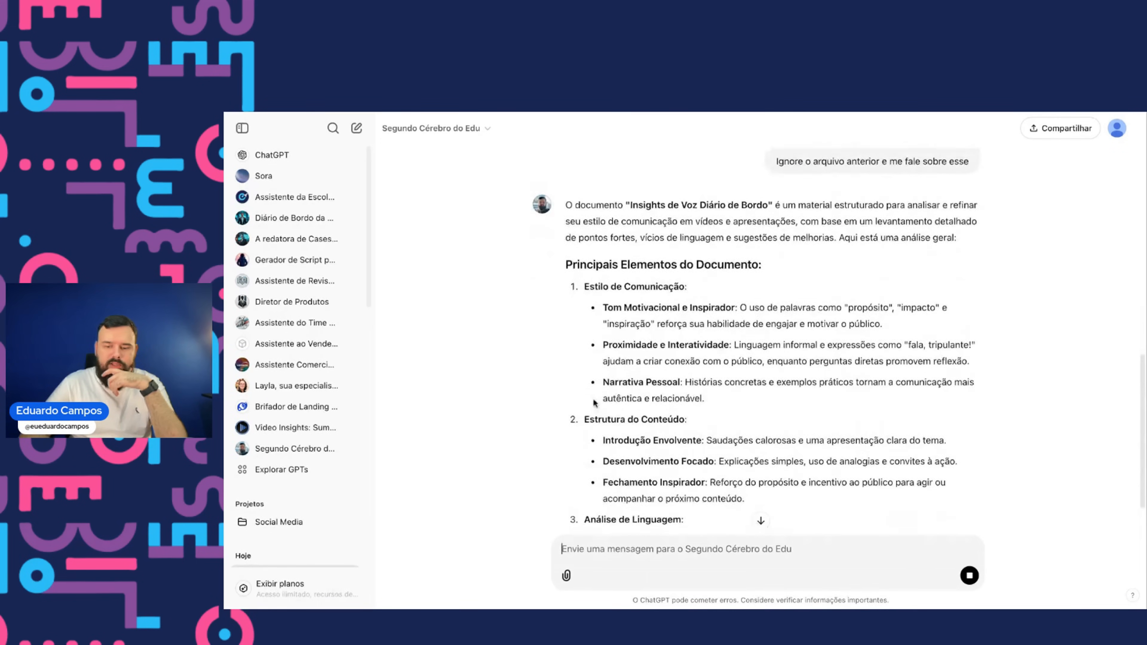
- Read through the GPT's analysis of the new document
scroll(593, 402, down, 1)
scroll(633, 300, down, 2)
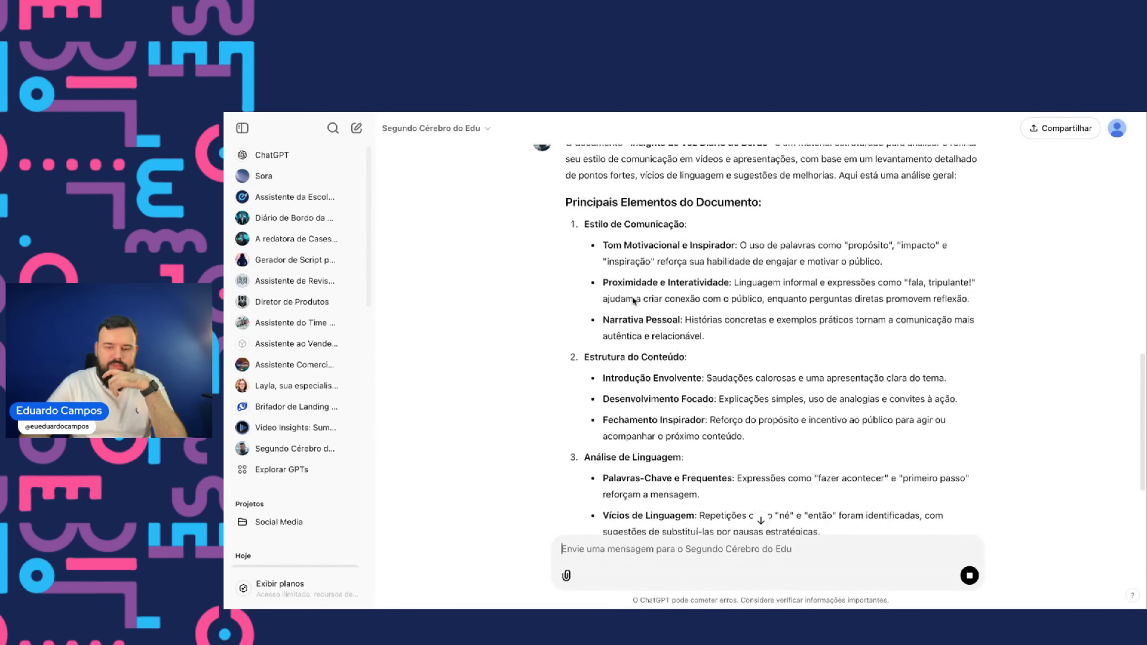
scroll(599, 247, down, 2)
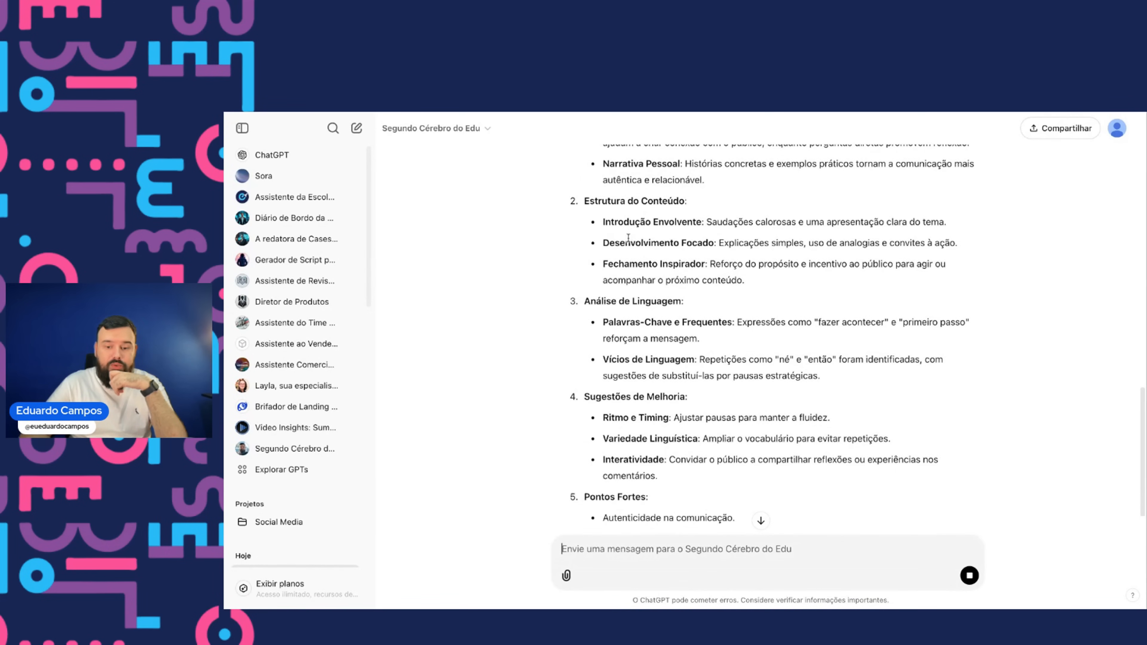
scroll(627, 242, down, 2)
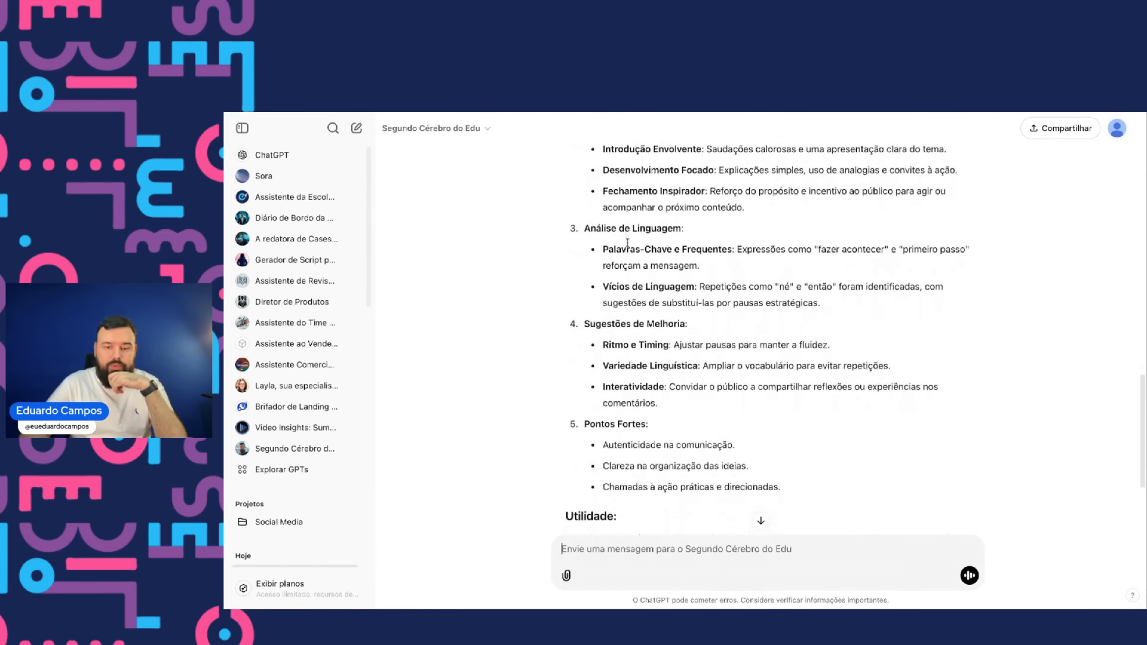
scroll(618, 216, down, 3)
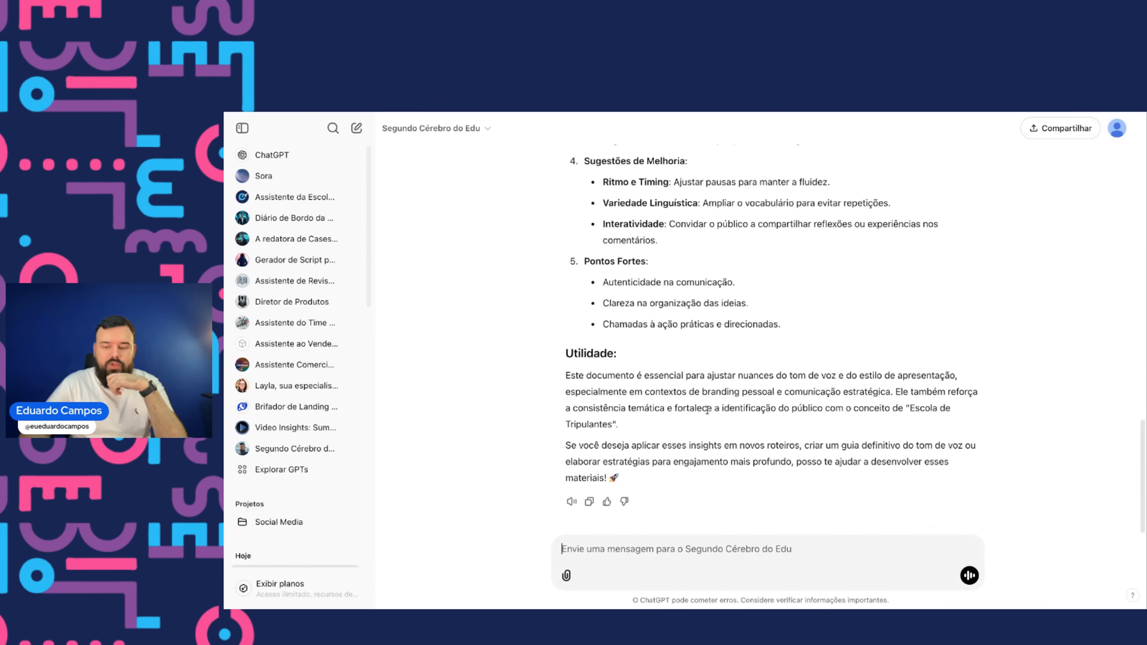
drag(648, 405, 750, 408)
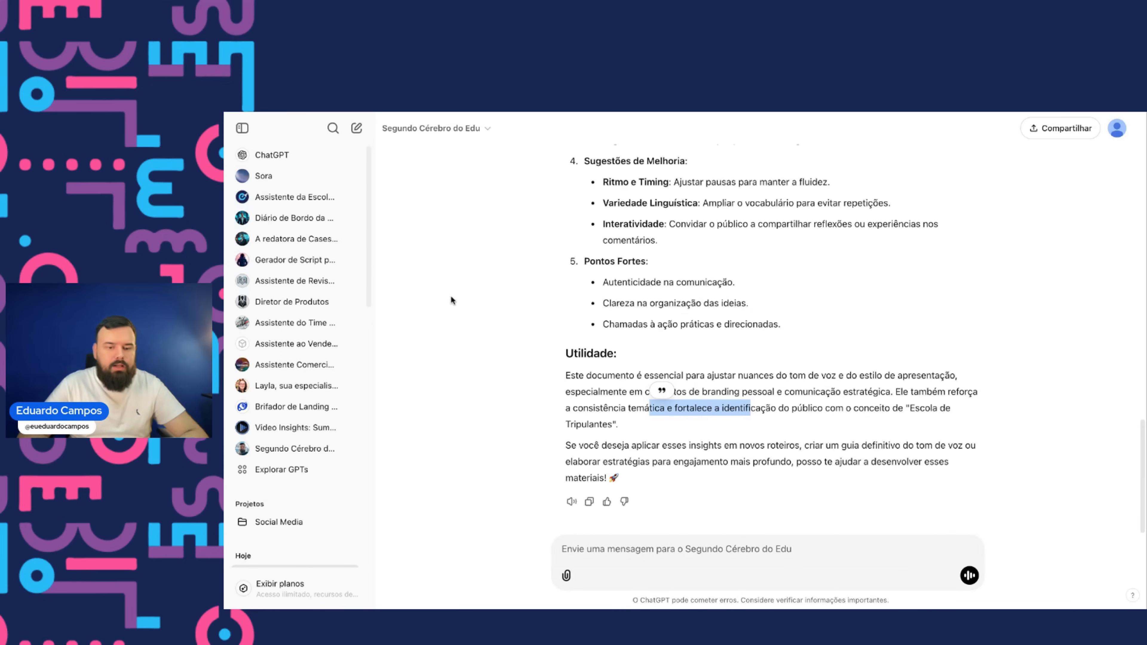
click(304, 274)
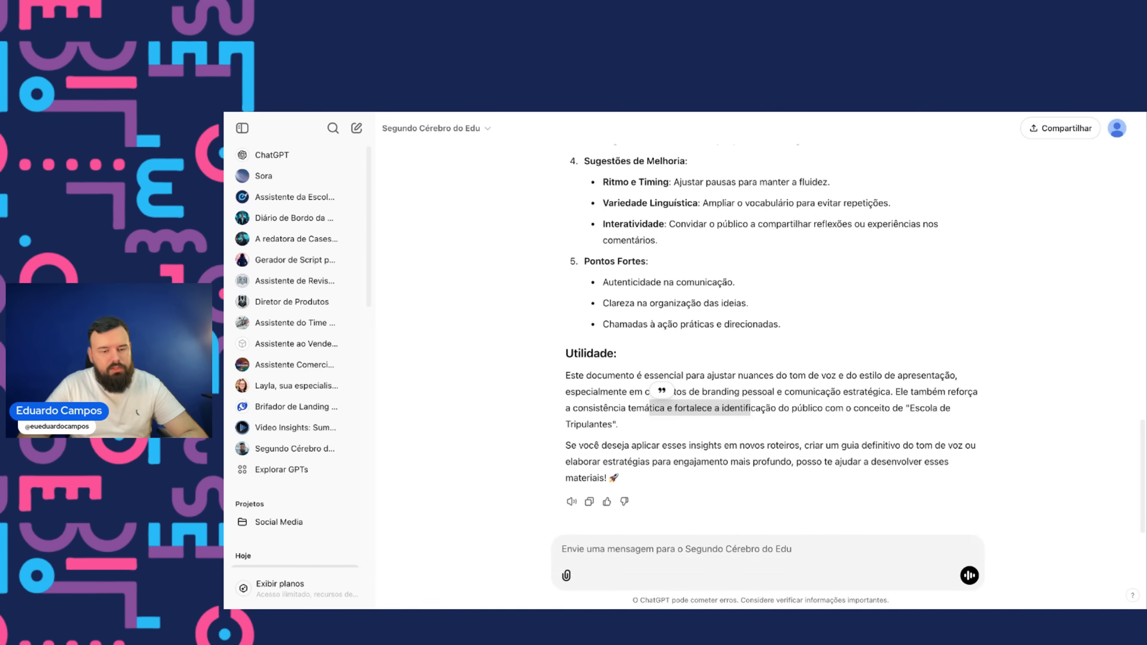
- Search the original Insights de Voz document for "escolas" and browse its analysis sections
key(super+Tab)
key(super+f)
text(esc)
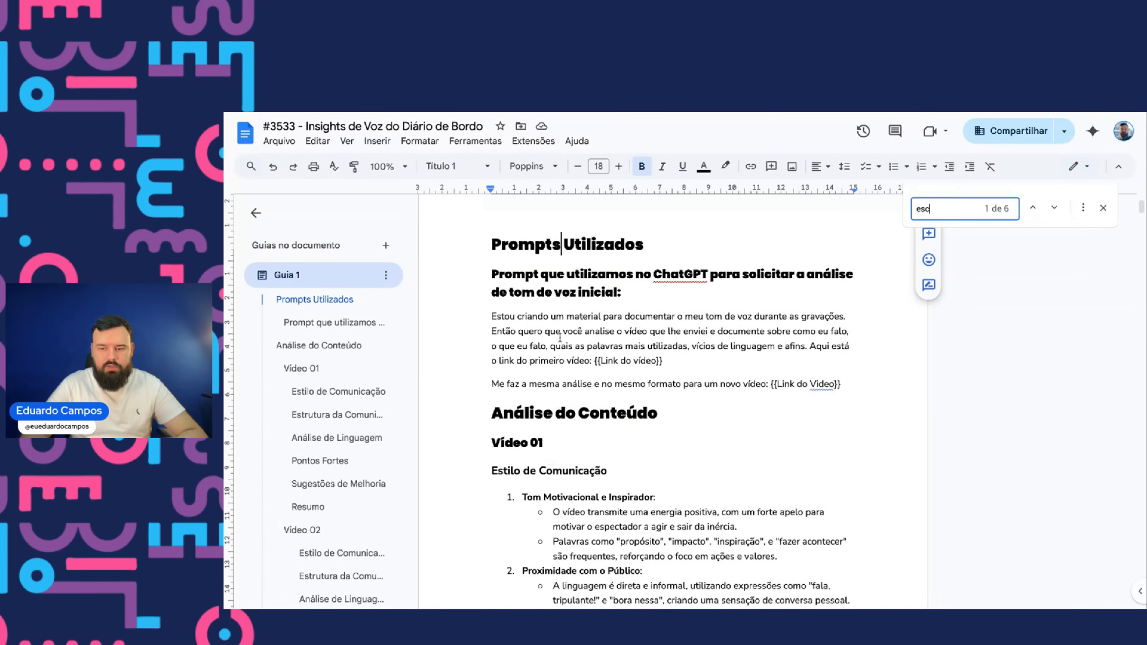
text(ola)
key(super+a)
text(s)
key(Escape)
scroll(485, 522, down, 6)
scroll(485, 522, down, 12)
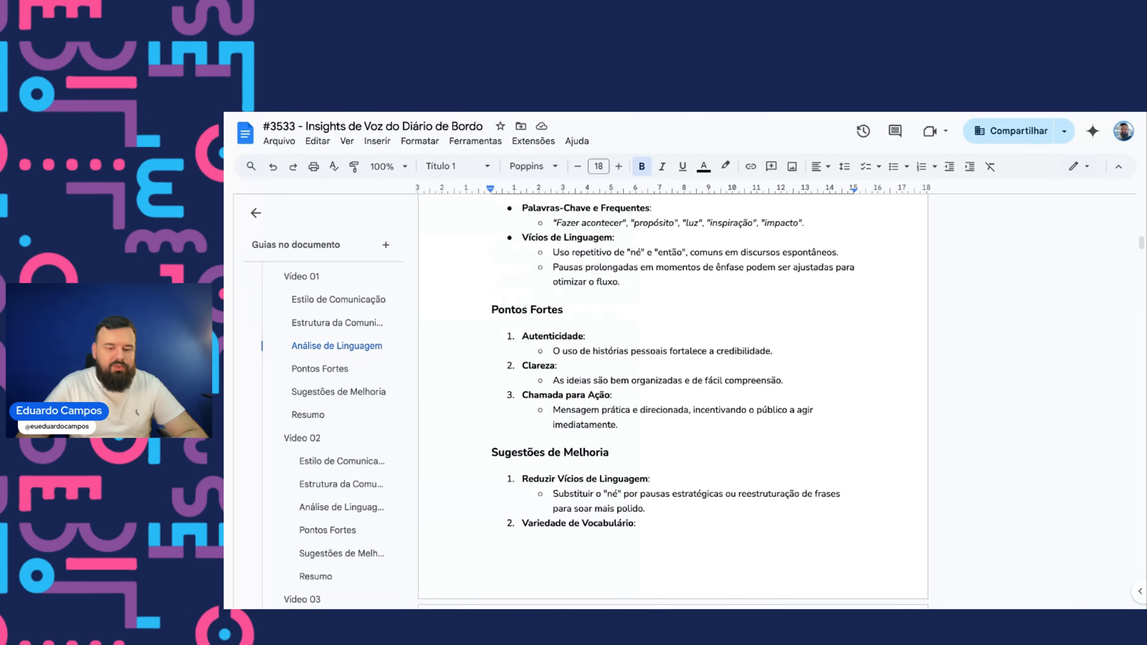
- Ask the GPT "Preciso que você estruture um documento de boas práticas, quais seriam as seções deste documento?"
key(ctrl+Tab)
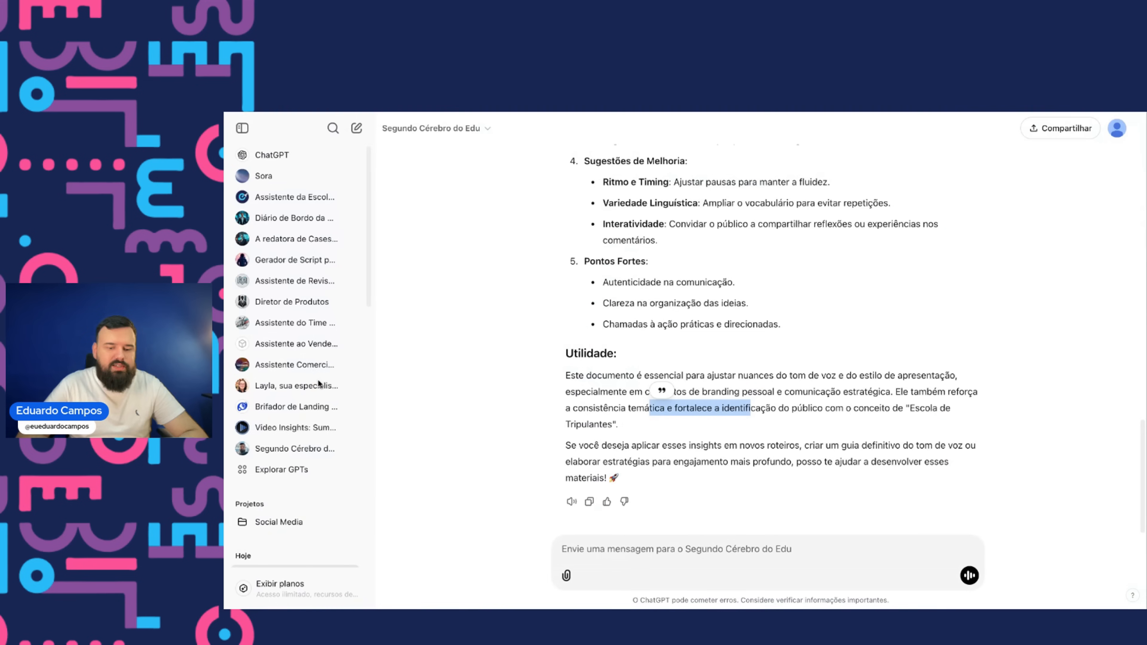
click(639, 377)
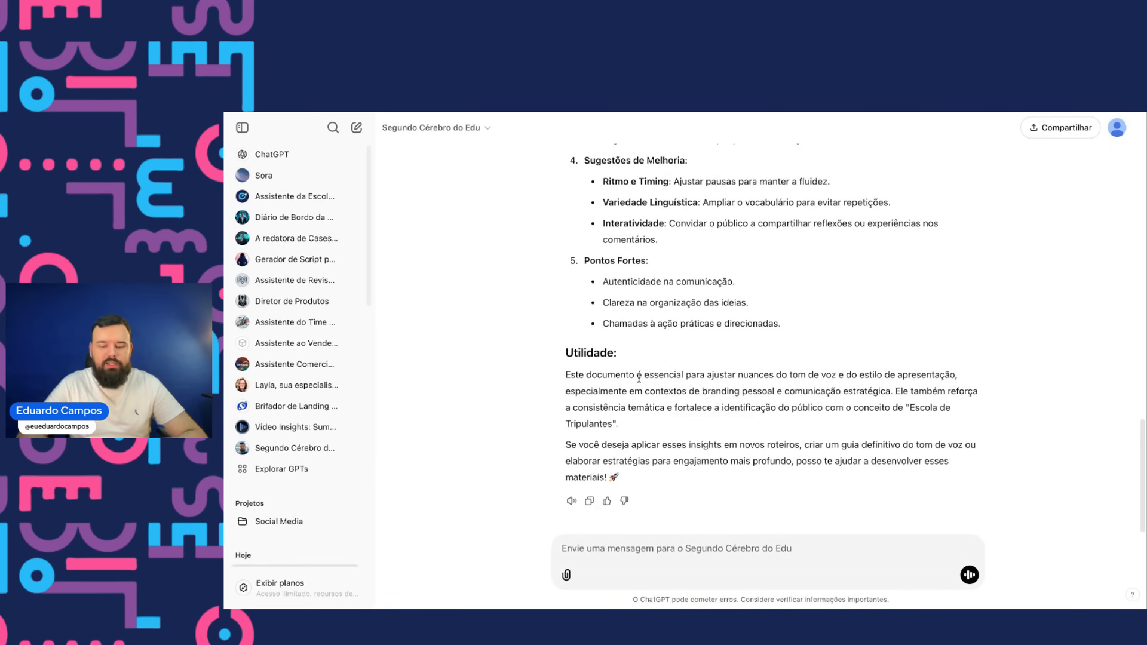
click(653, 549)
text(Pr)
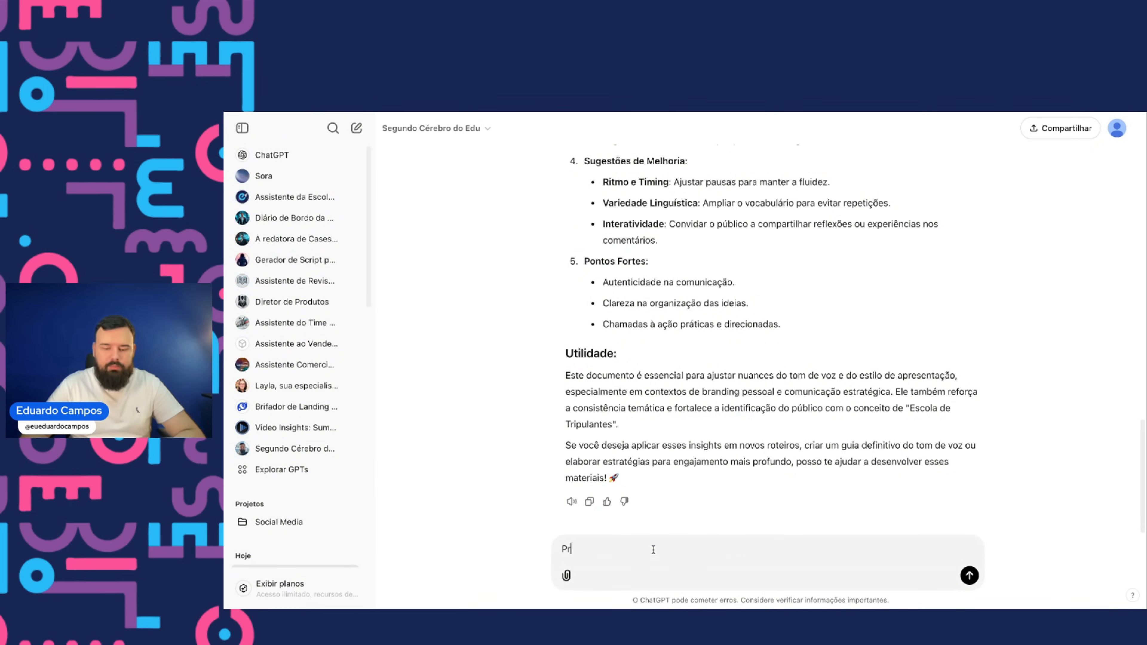
text(eciso que você estrutu)
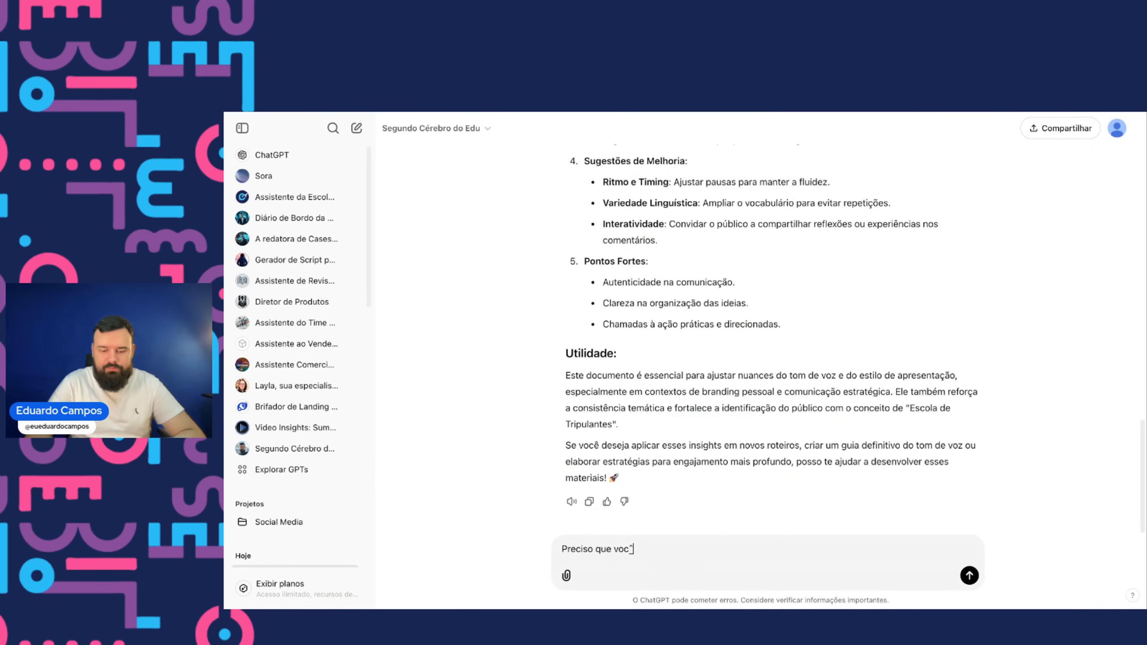
text(re um documento )
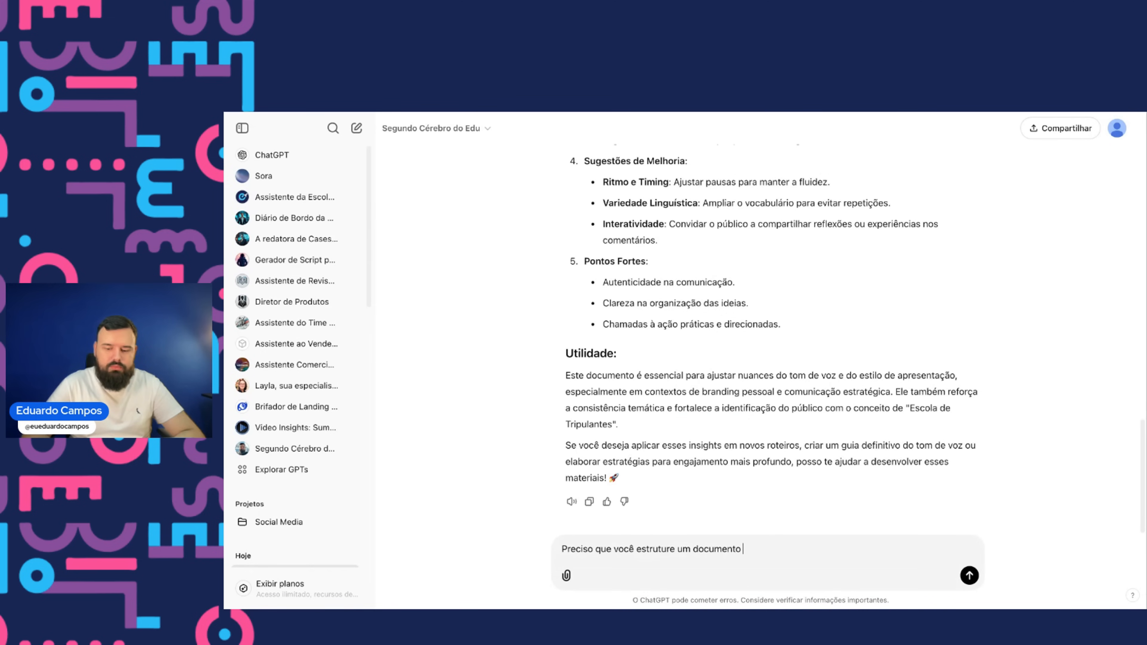
text(de boas práticas, quais seriam as seçõe)
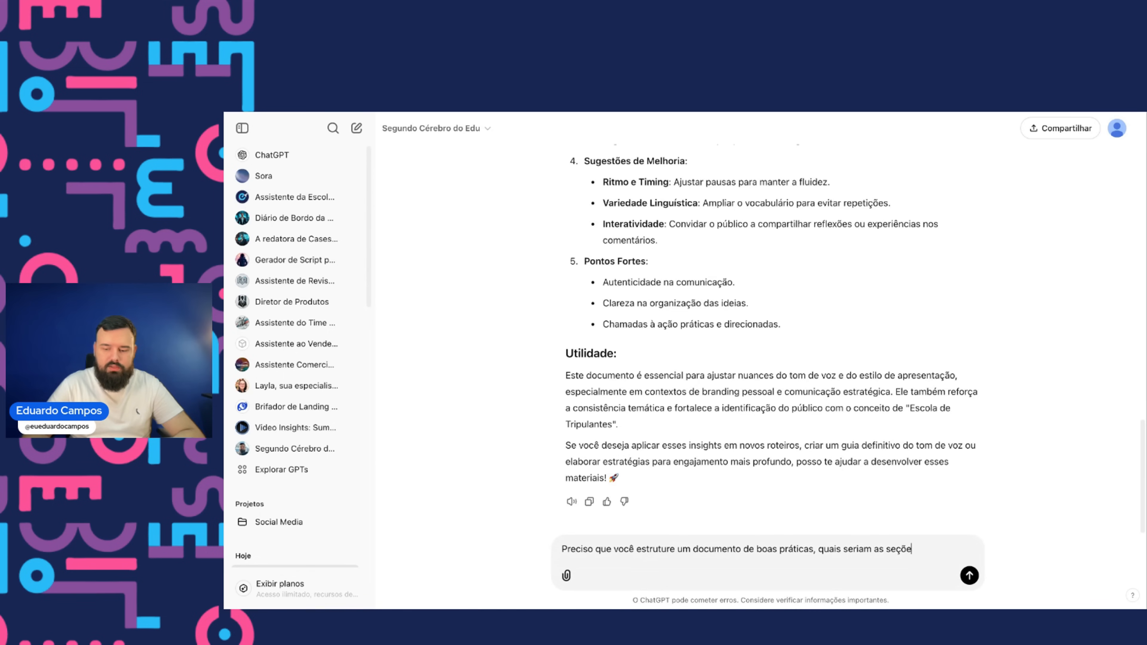
text(s deste documeto)
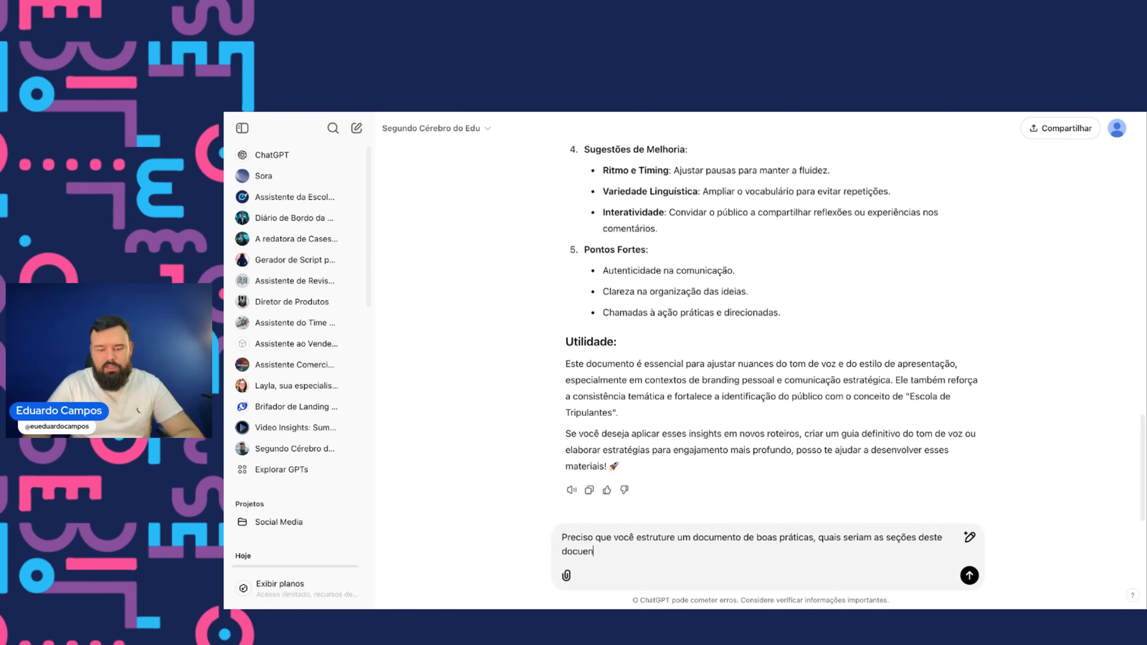
text(nto?)
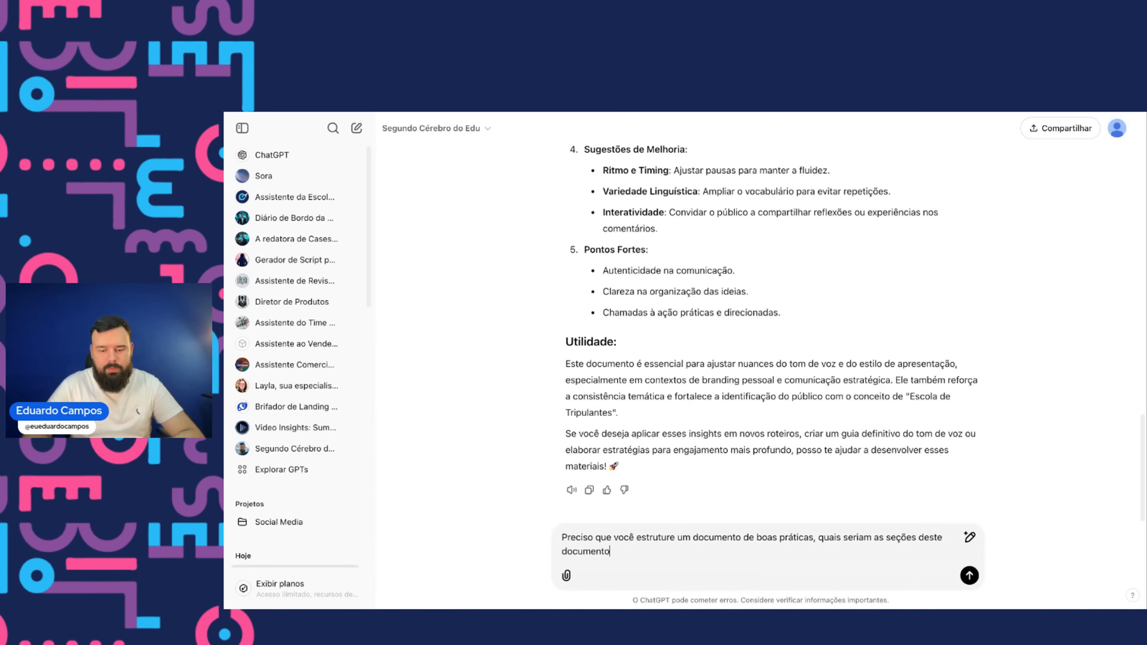
key(Return)
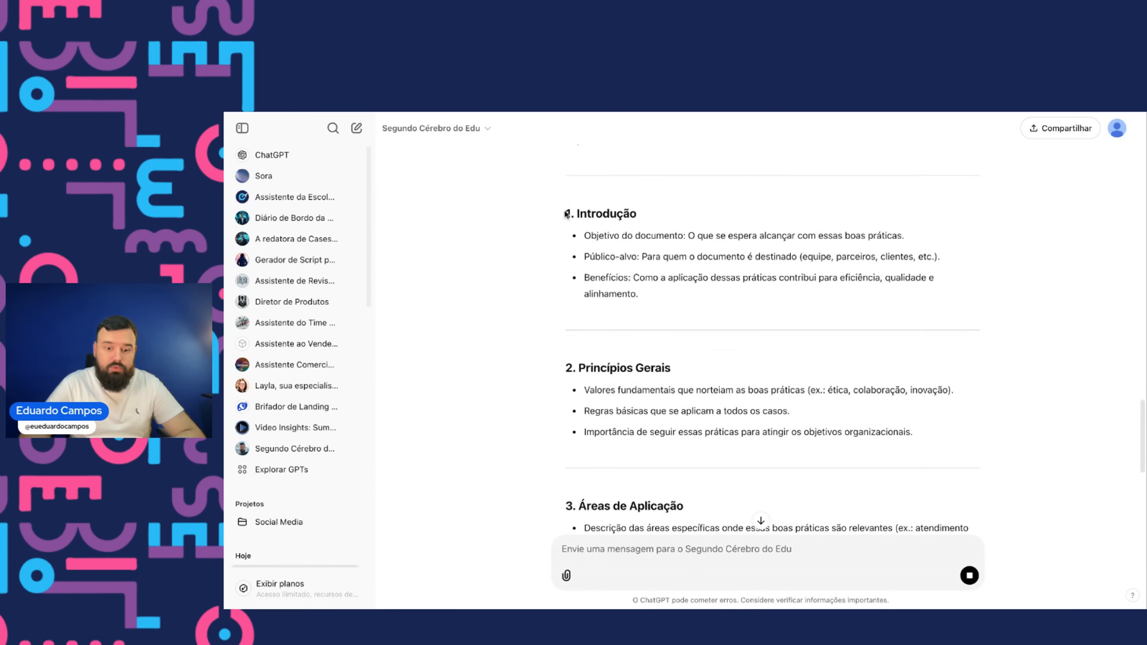
- Copy the suggested sections from Introdução to Conclusão and paste them under the Tom de voz do Edu title
drag(566, 213, 766, 373)
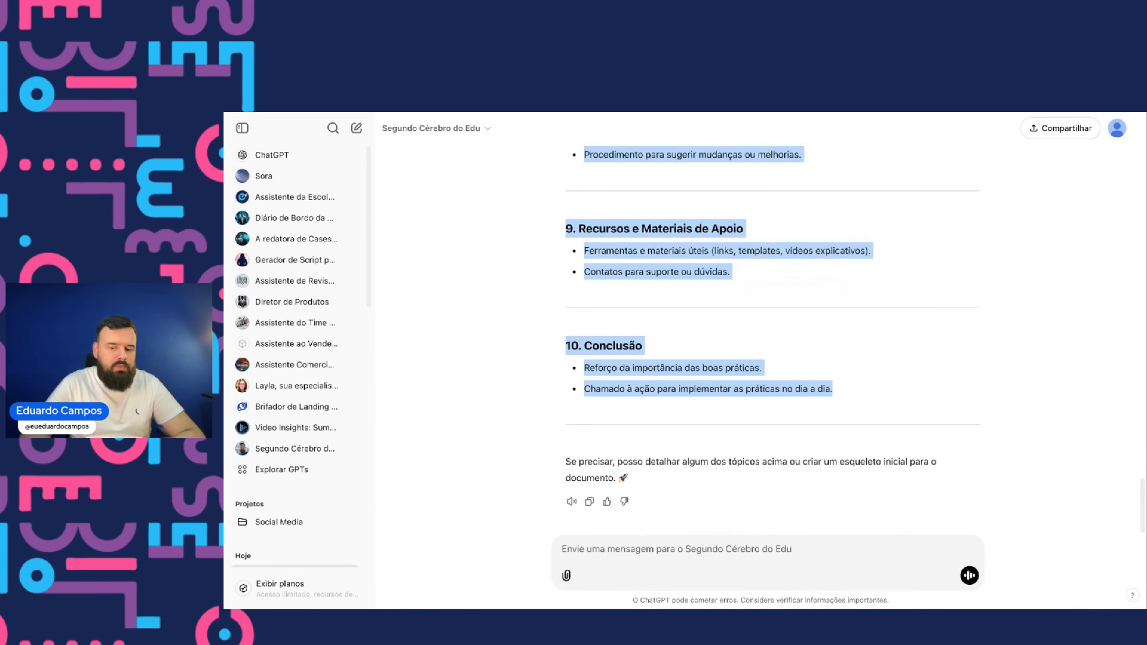
key(super+Tab)
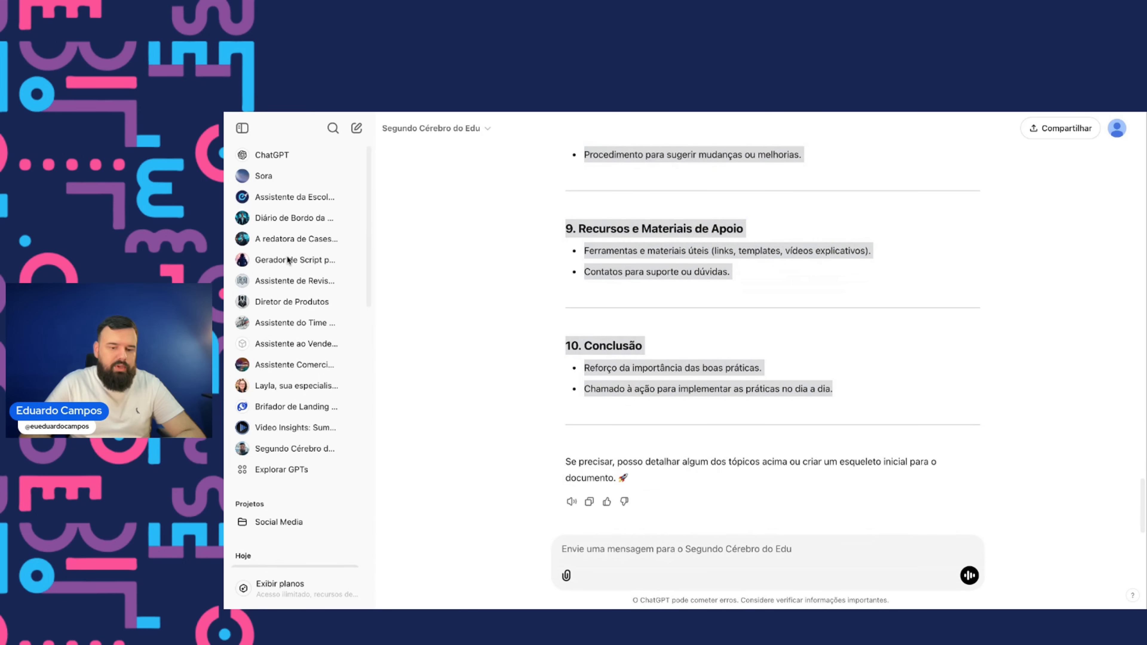
scroll(563, 327, up, 3)
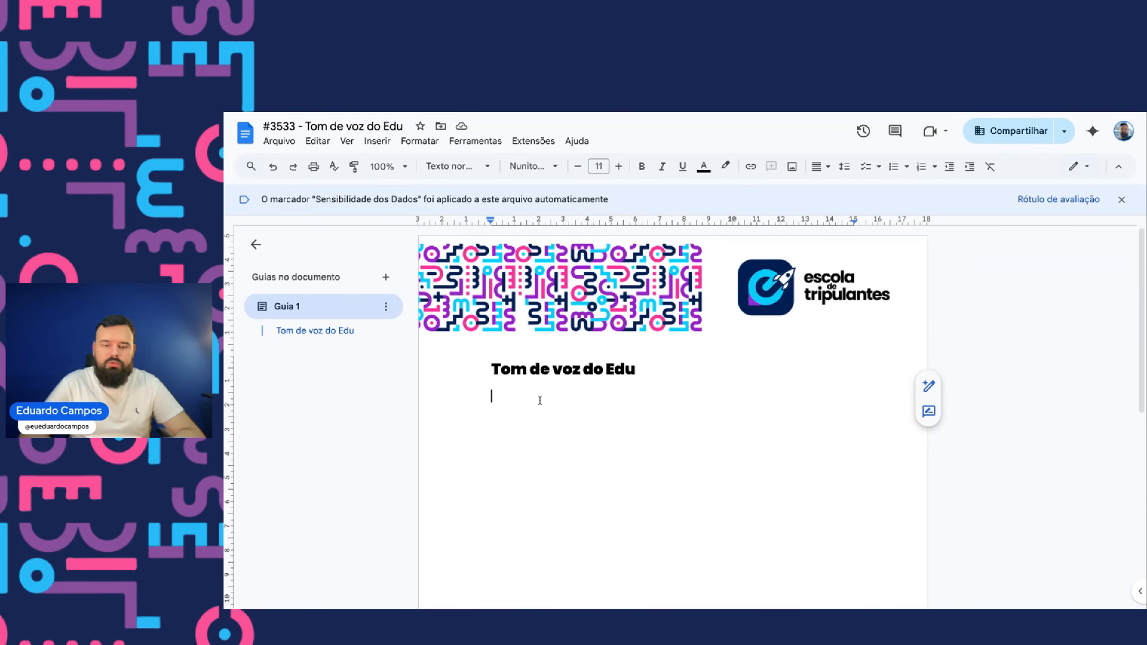
key(ctrl+v)
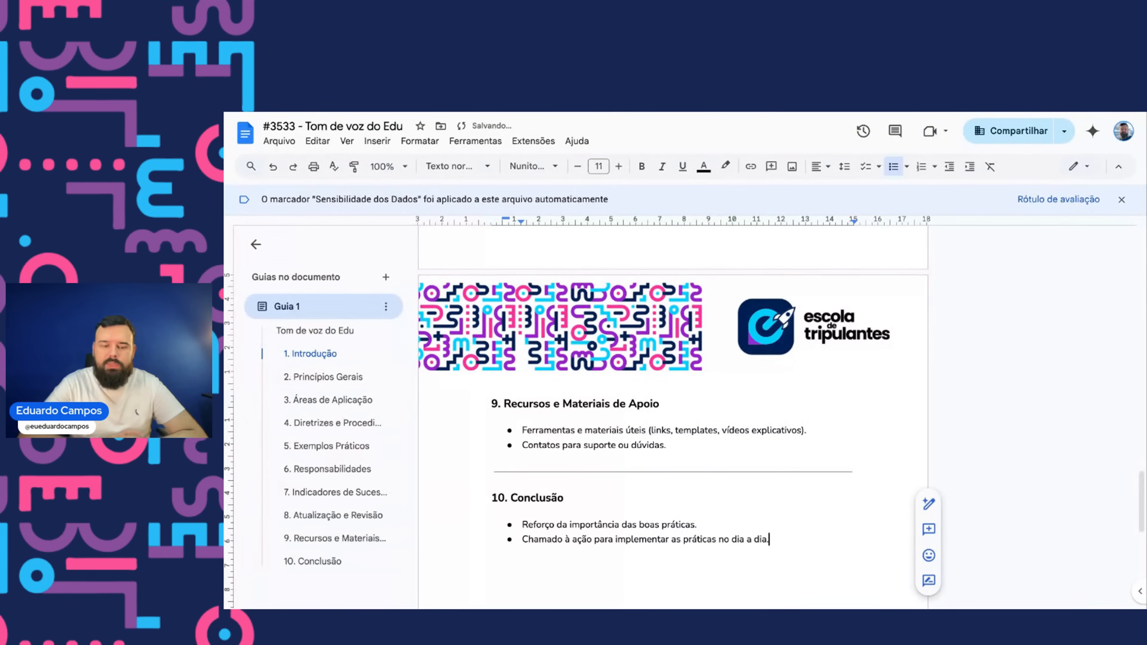
- Clear the header contents of the Tom de voz do Edu document
scroll(673, 416, up, 20)
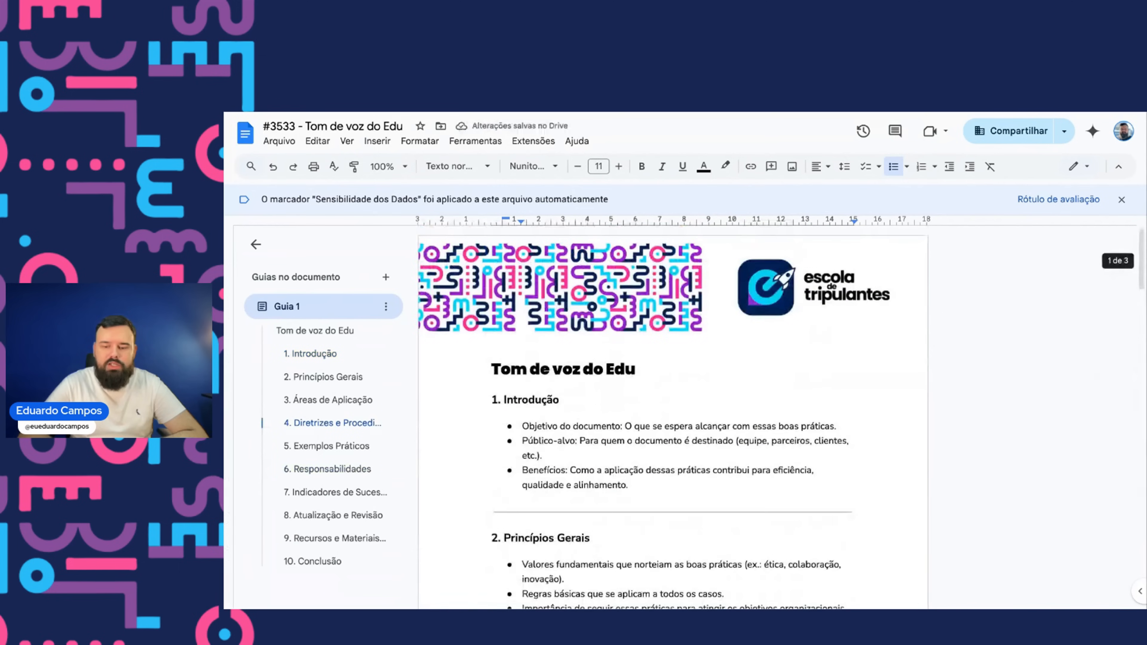
click(489, 366)
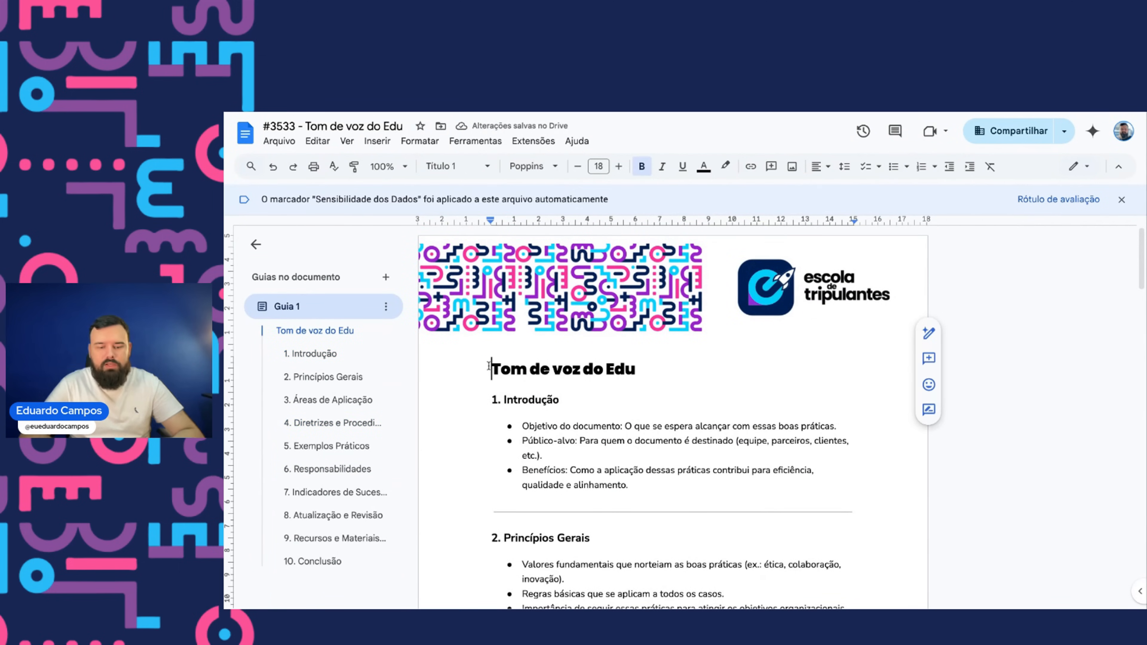
key(ctrl+a)
double_click(756, 281)
key(Delete)
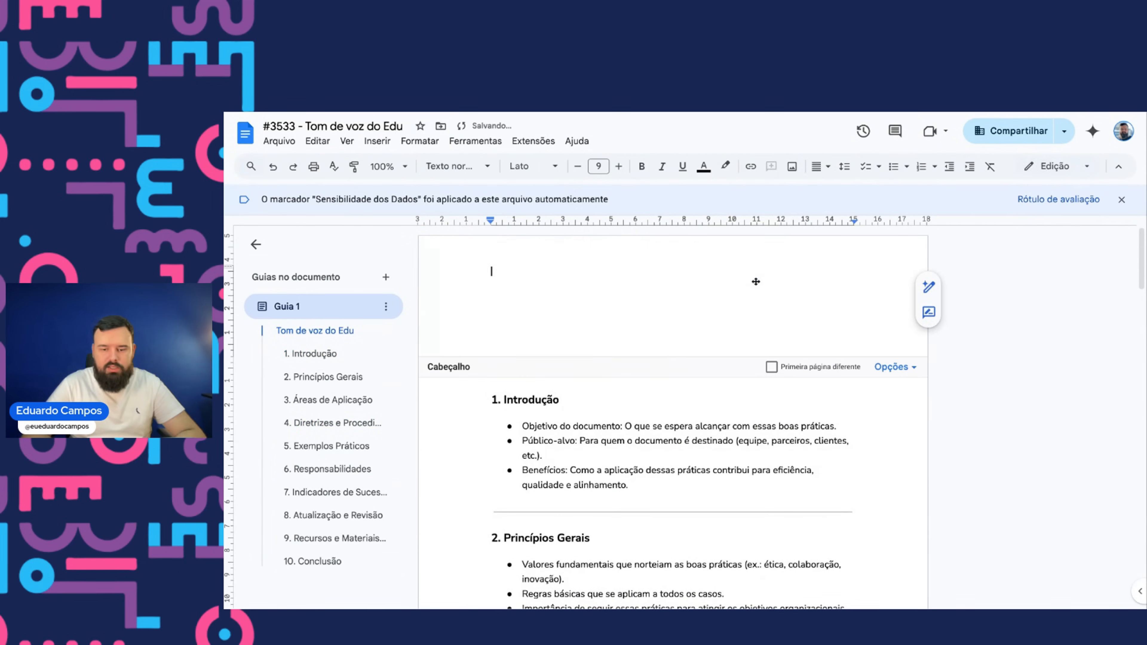
click(687, 320)
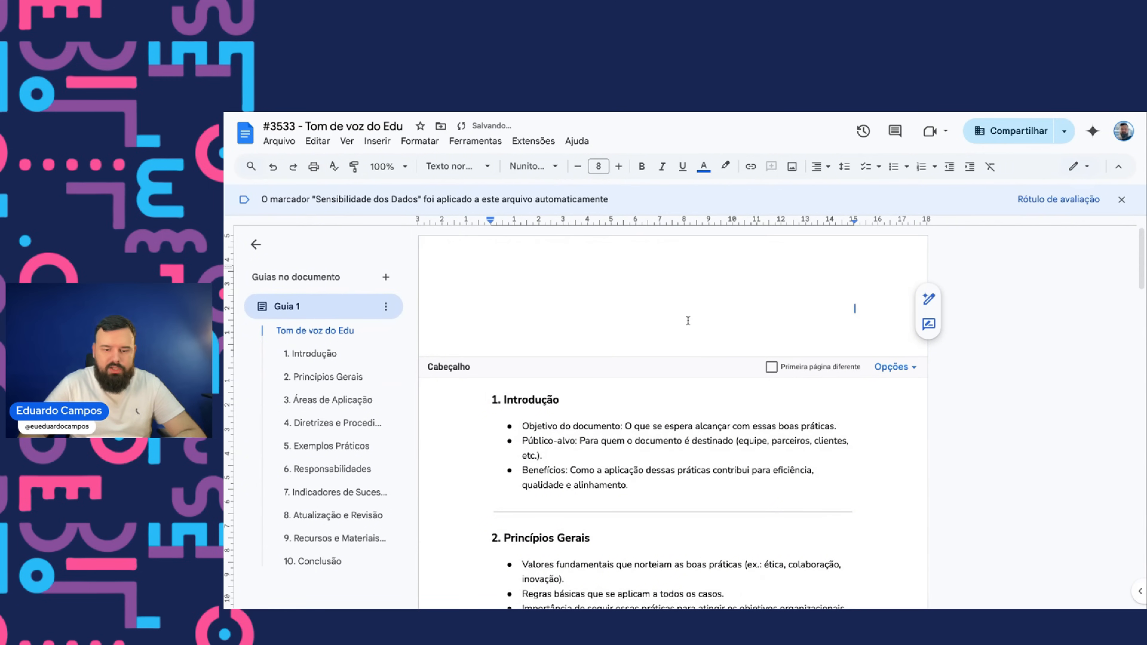
key(BackSpace)
key(BackSpace)
key(BackSpace)
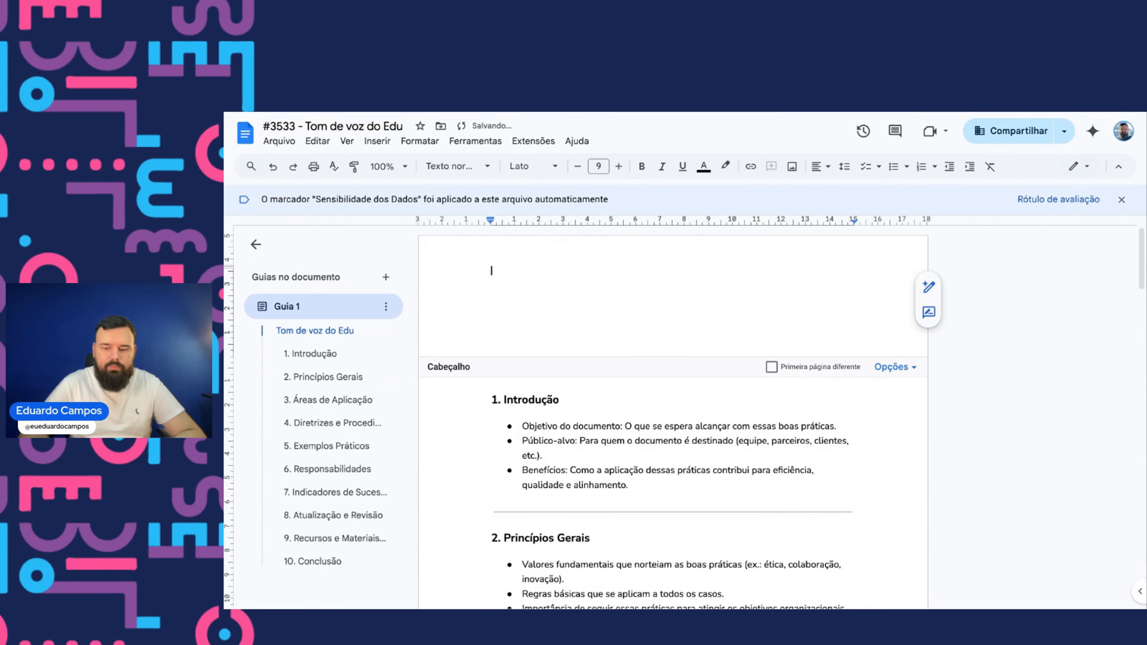
- Clear the footer text of the Tom de voz do Edu document
click(670, 533)
scroll(671, 521, down, 7)
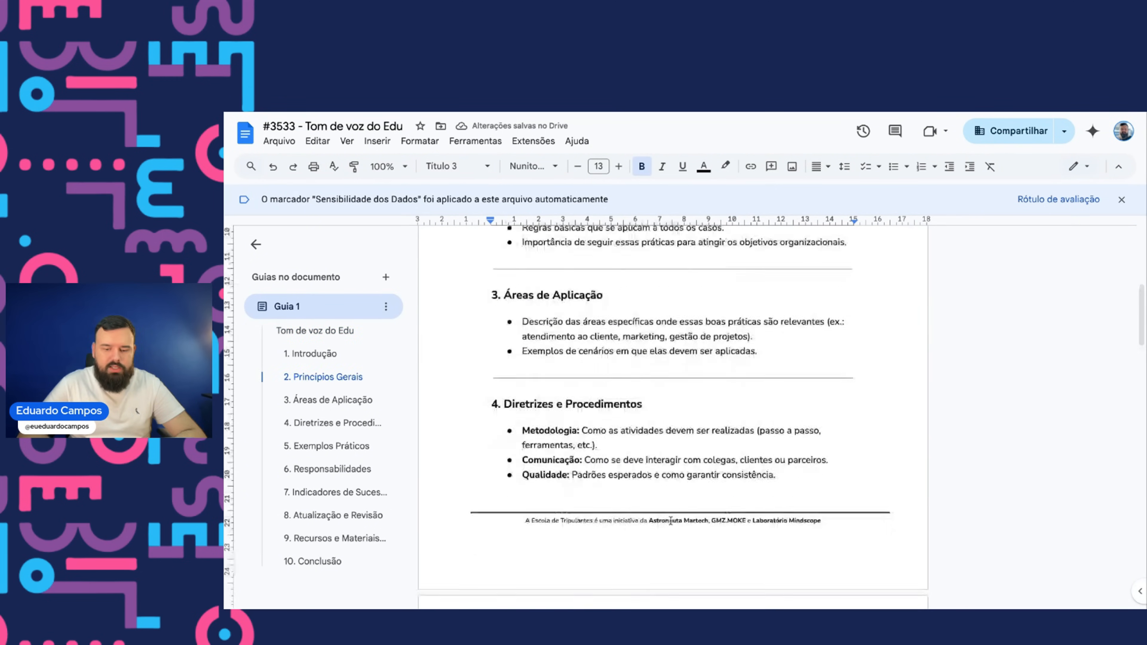
scroll(670, 520, down, 2)
double_click(583, 437)
key(BackSpace)
triple_click(522, 452)
key(BackSpace)
click(939, 378)
scroll(655, 392, down, 9)
scroll(655, 392, up, 18)
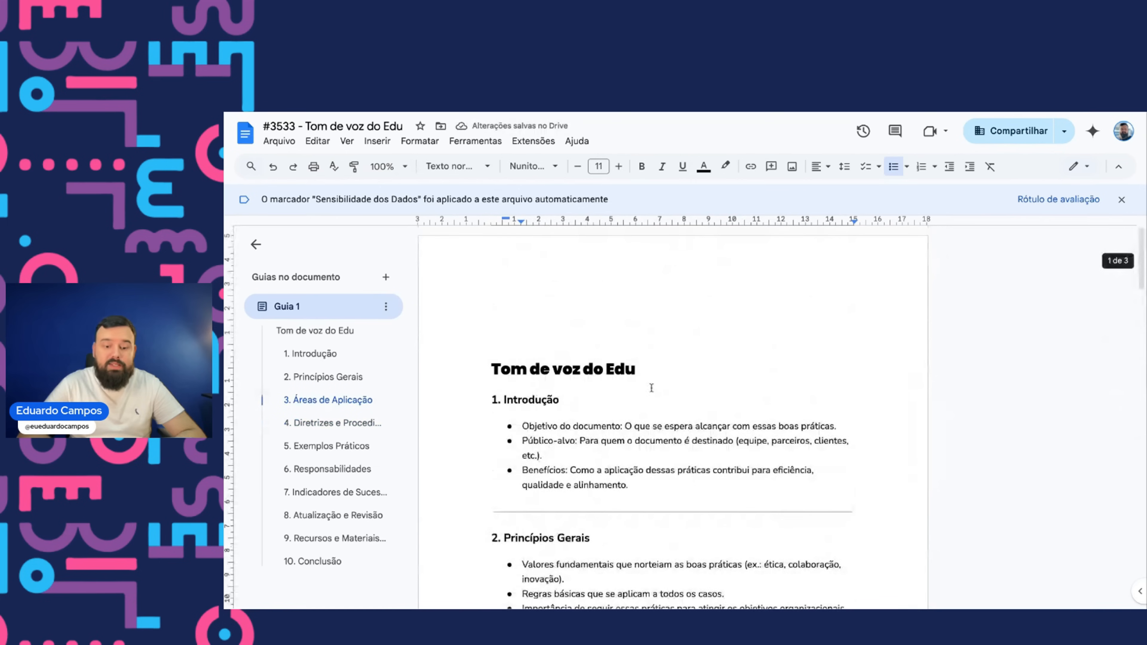
click(511, 369)
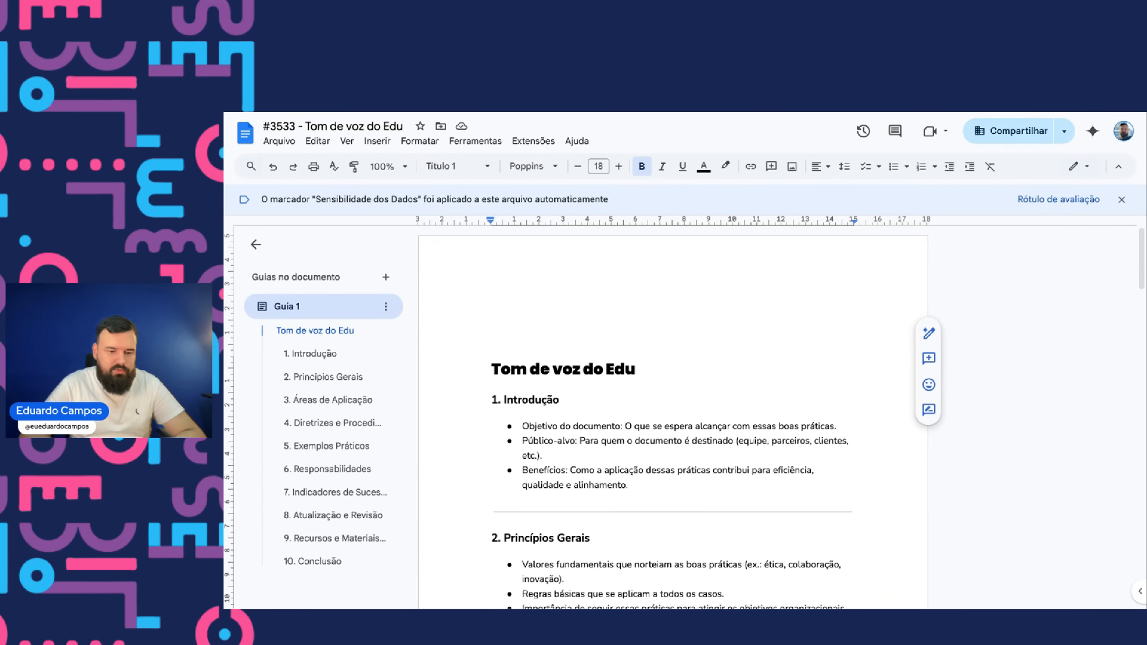
key(ctrl+alt+Left)
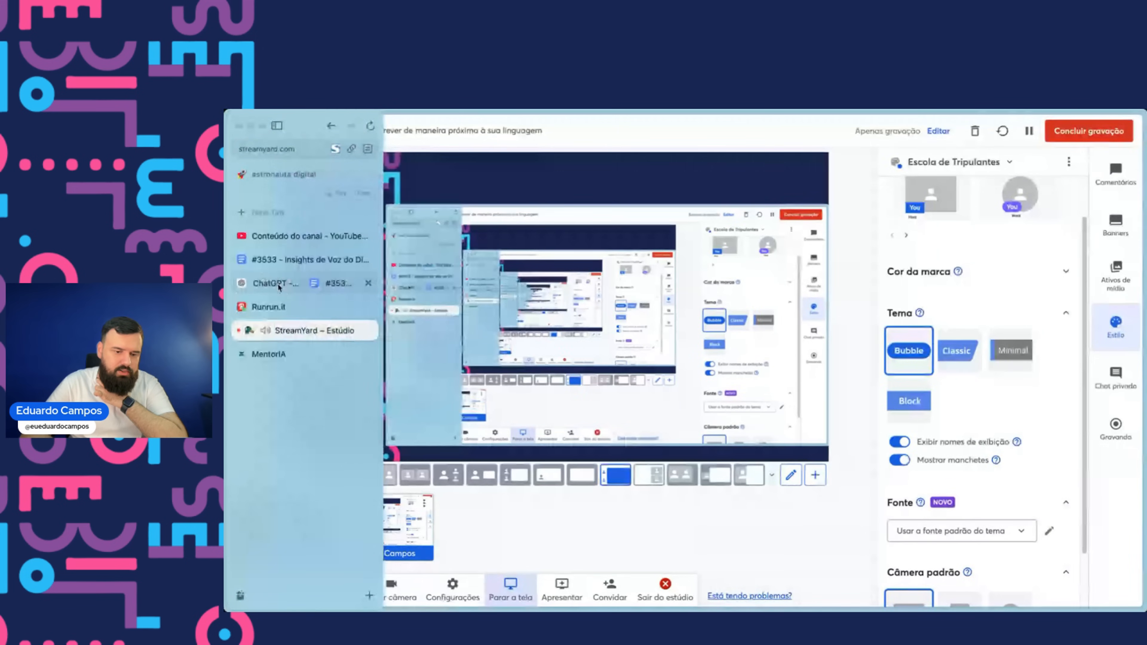
click(280, 288)
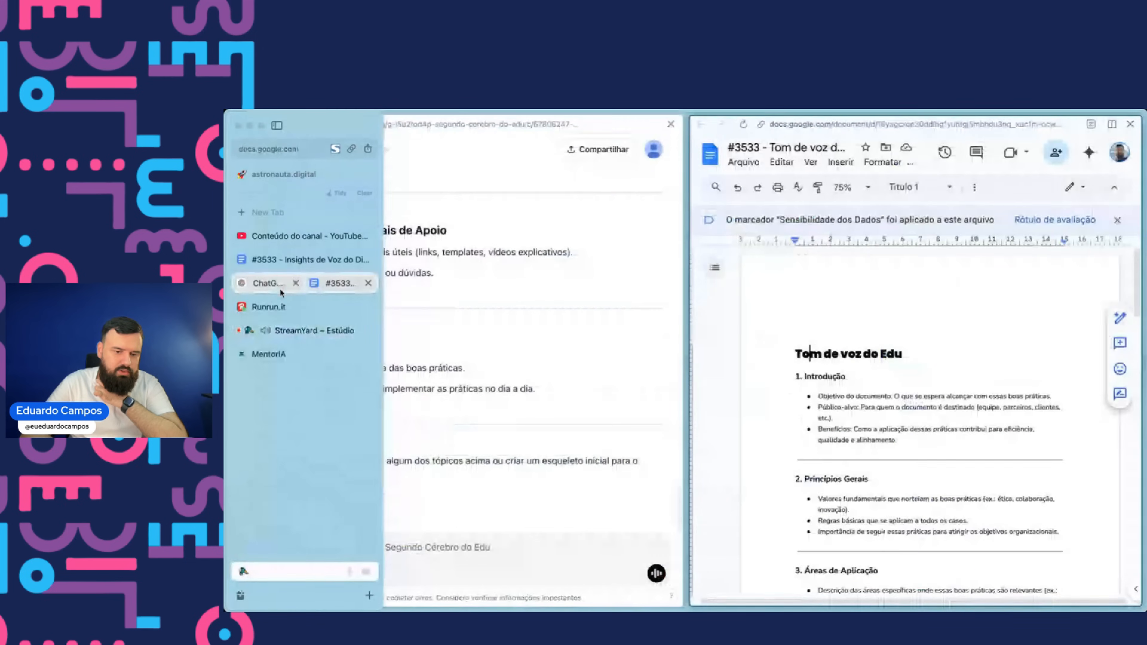
click(281, 333)
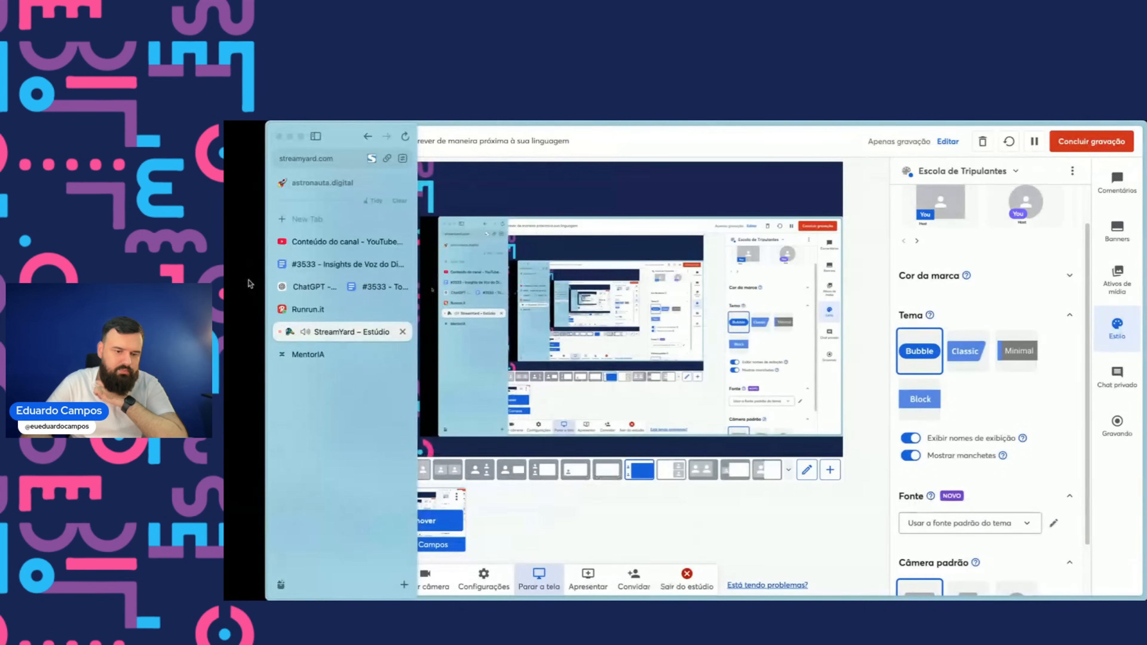
- Open the split ChatGPT and Docs tab and draft a prompt asking for one or two paragraphs of 200 to 350 characters per item
click(294, 287)
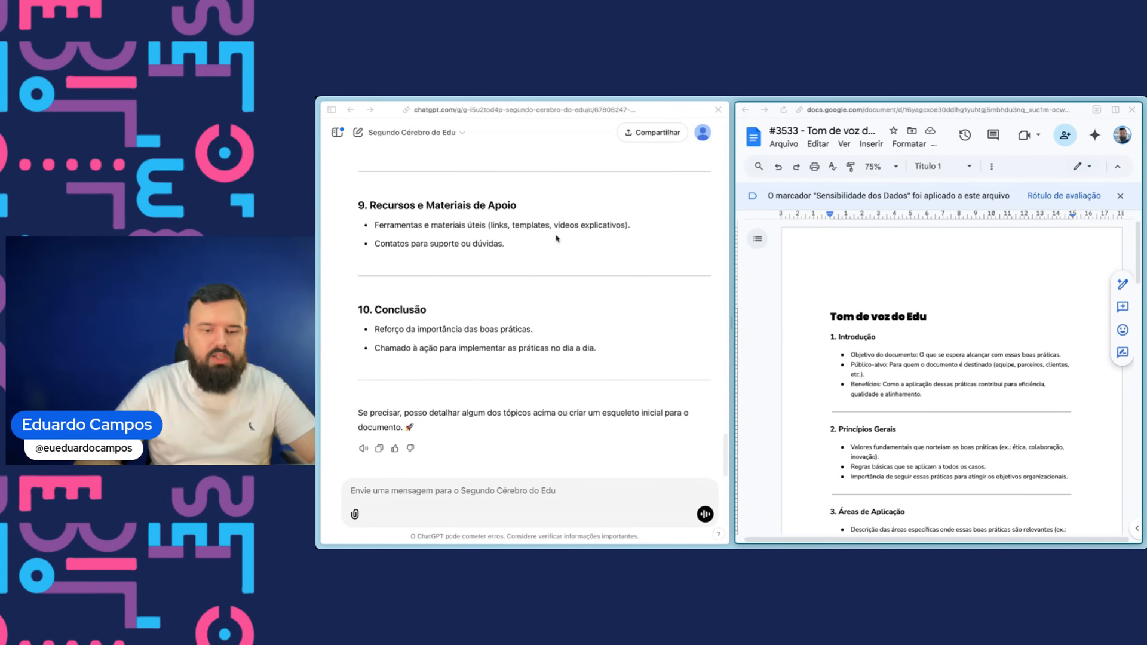
click(541, 120)
click(502, 505)
text(Vamos escreve)
text( um)
text(item a item...)
text( Pra)
text( cada um deles )
text(quero)
text( que me )
text(escreva)
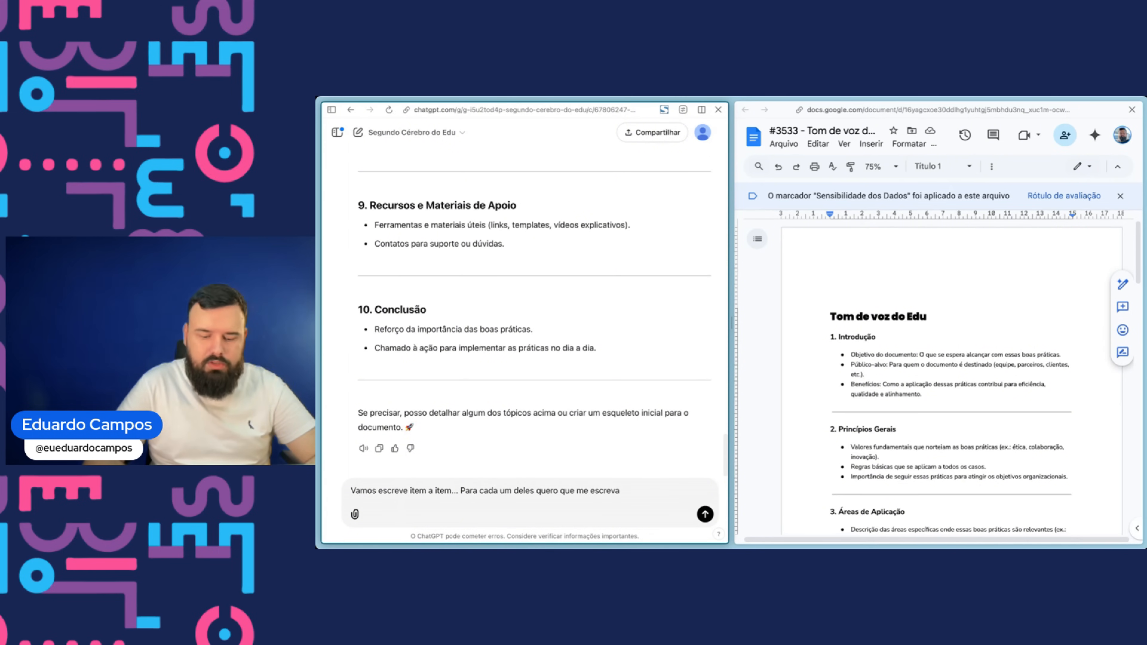
text( um ou dois parágraos de )
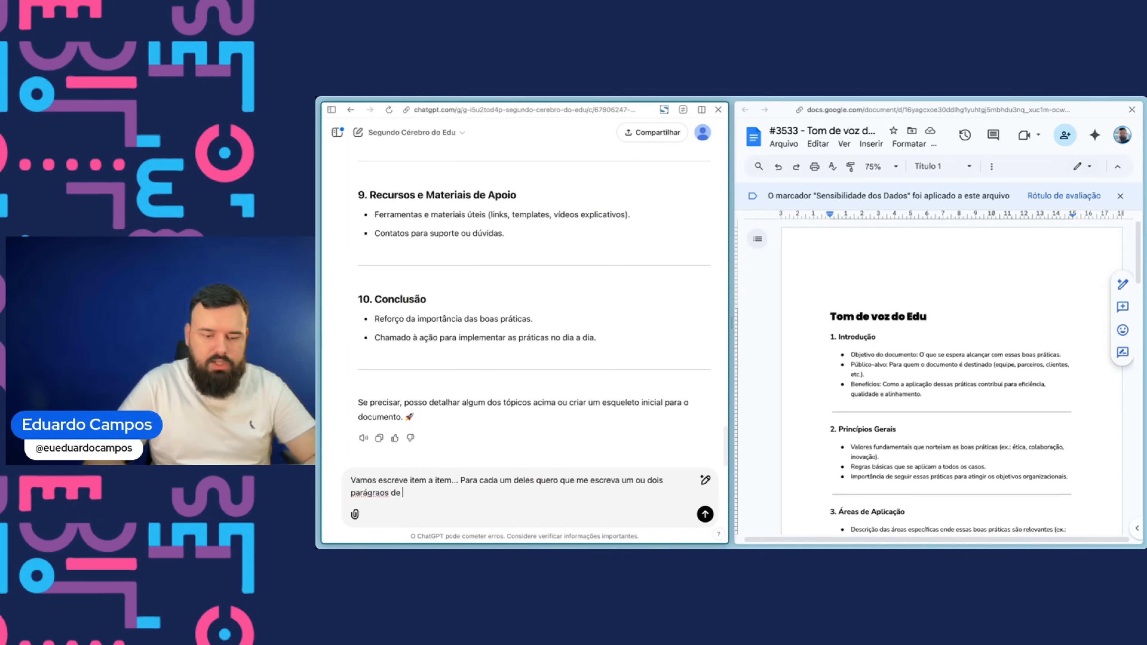
text(200 a 2)
key(BackSpace)
text(350 caract)
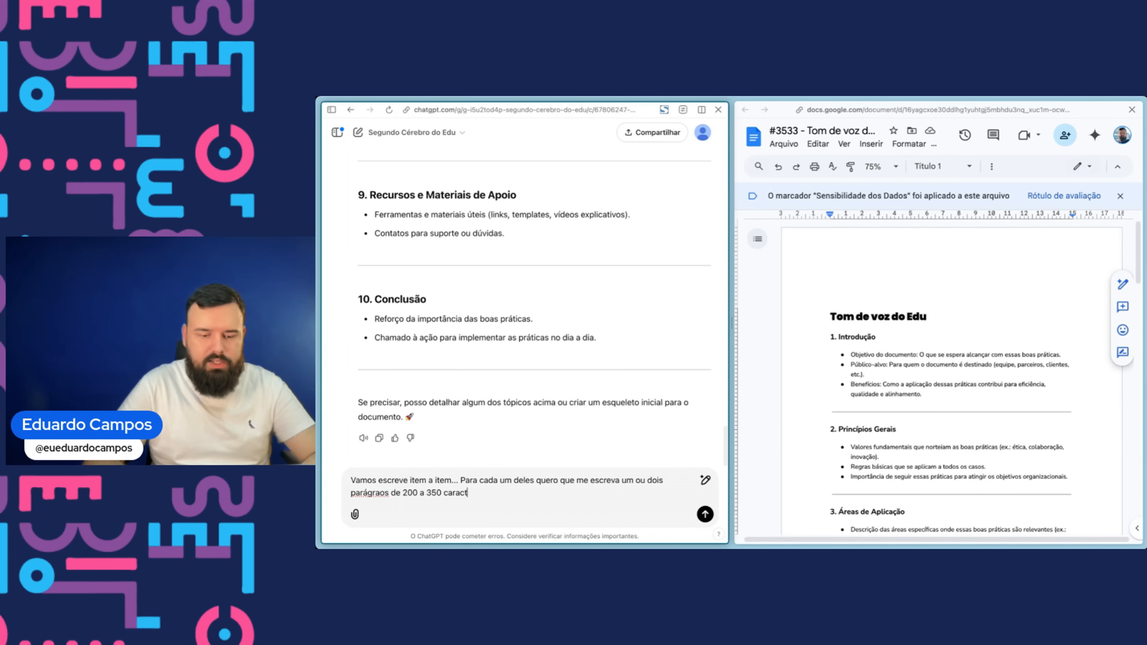
text(eres cara)
key(BackSpace)
text(da um.)
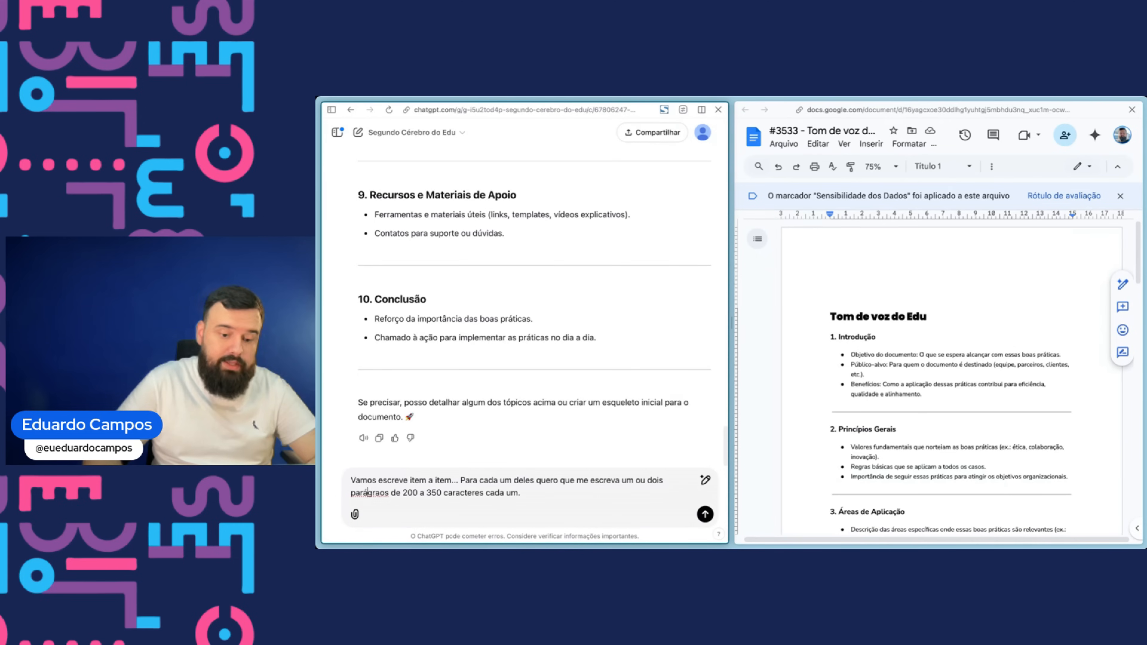
- Copy the Objetivo do documento bullet into the prompt after "Começamos com:" and send it to the GPT
click(862, 341)
drag(850, 355, 1100, 363)
triple_click(1067, 357)
key(ctrl+c)
click(533, 499)
text(Começam)
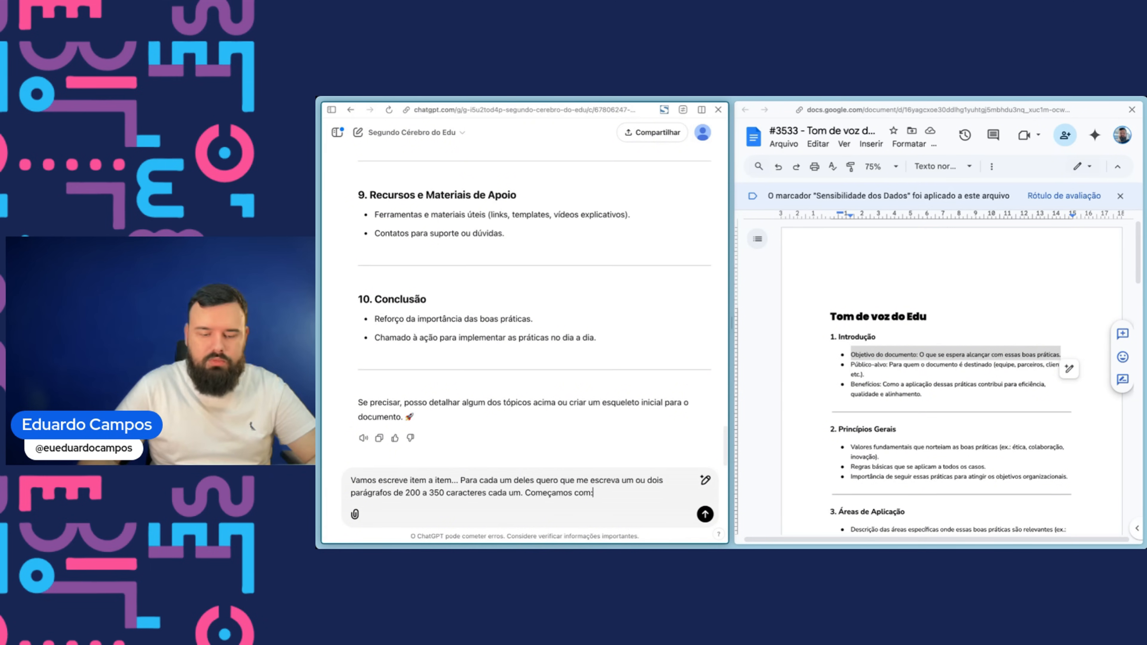
text(os com:)
key(ctrl+v)
key(Return)
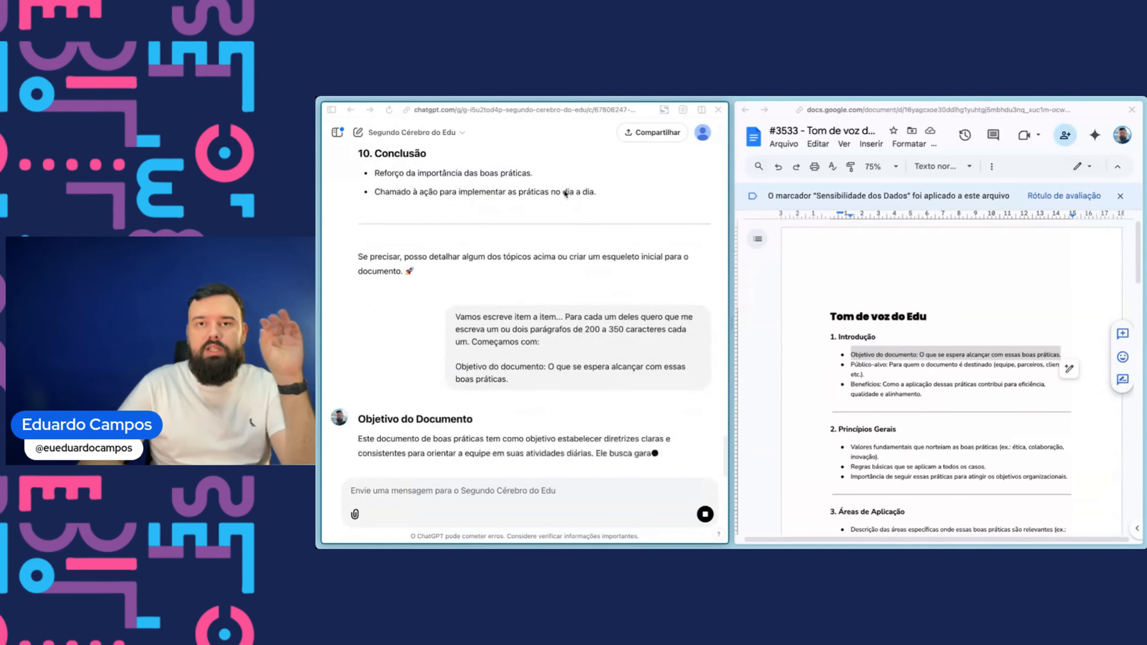
- Copy the GPT's Objetivo do Documento paragraphs and paste them below the Objetivo do documento bullet in the document
scroll(895, 316, down, 2)
click(895, 298)
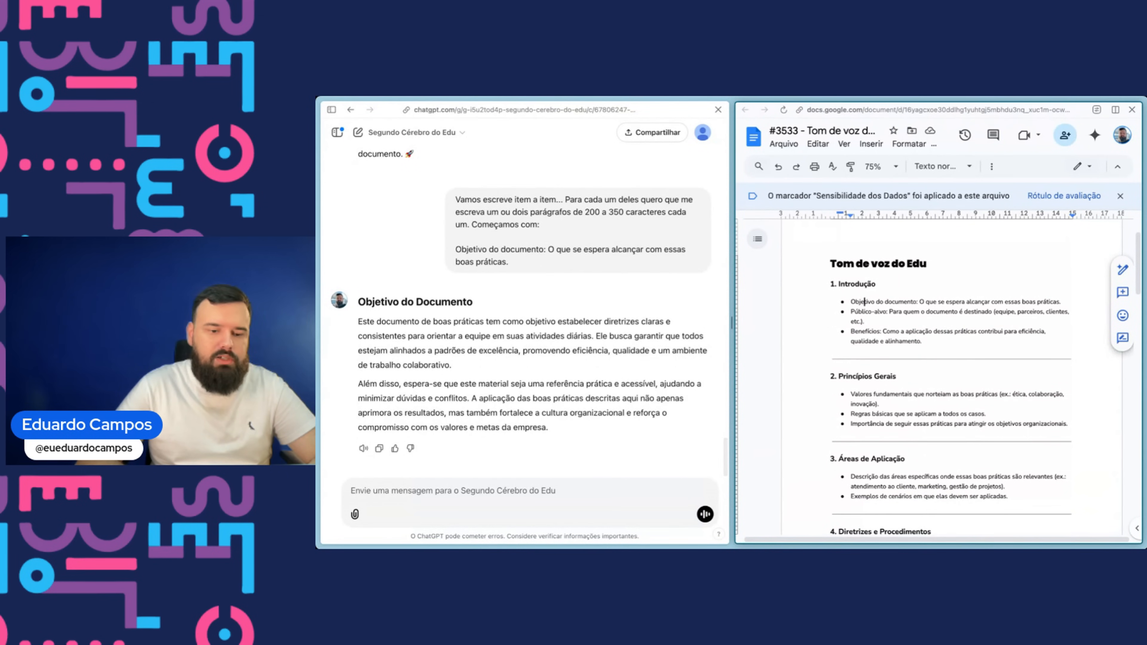
click(351, 350)
drag(357, 322, 602, 431)
key(ctrl+c)
click(1059, 303)
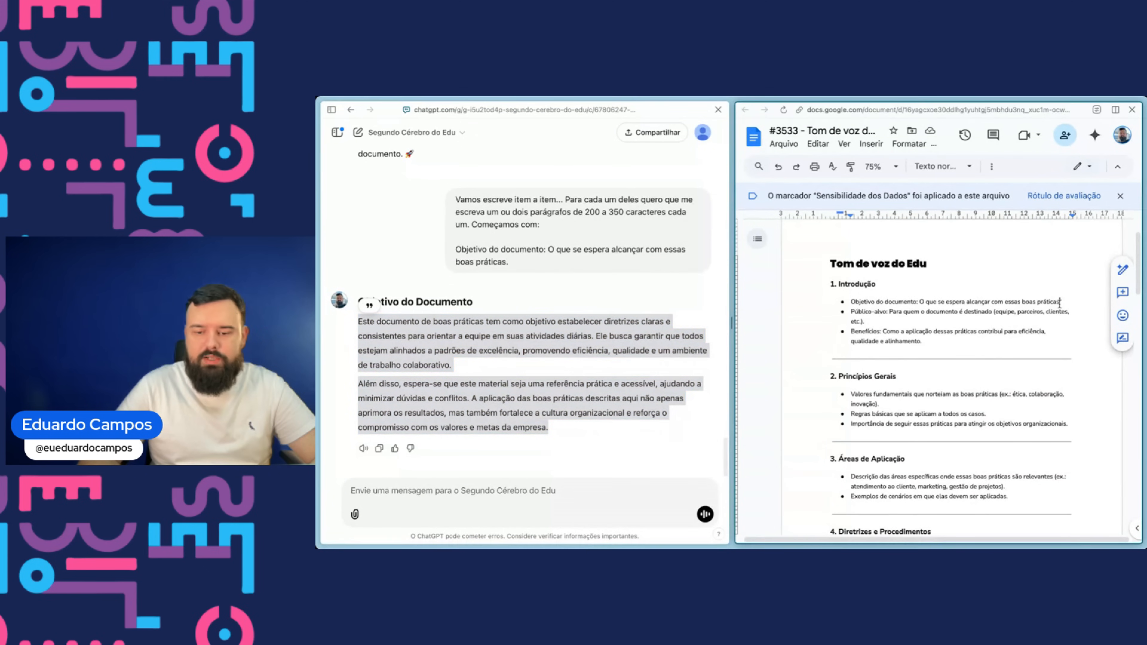
key(Return)
key(Return)
key(ctrl+v)
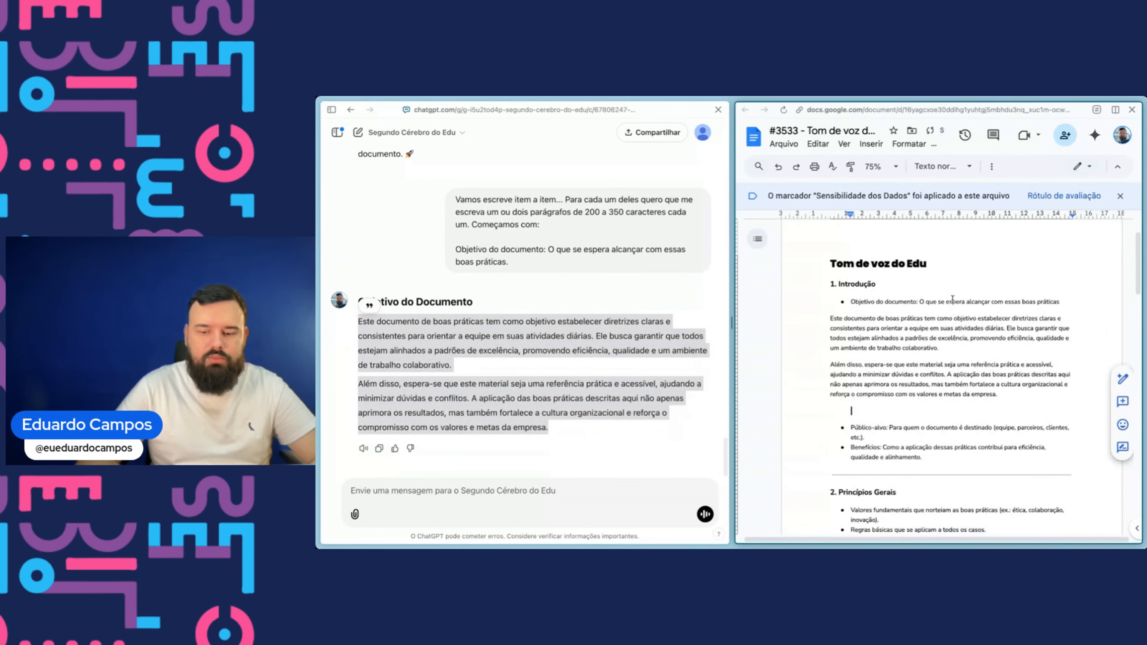
key(BackSpace)
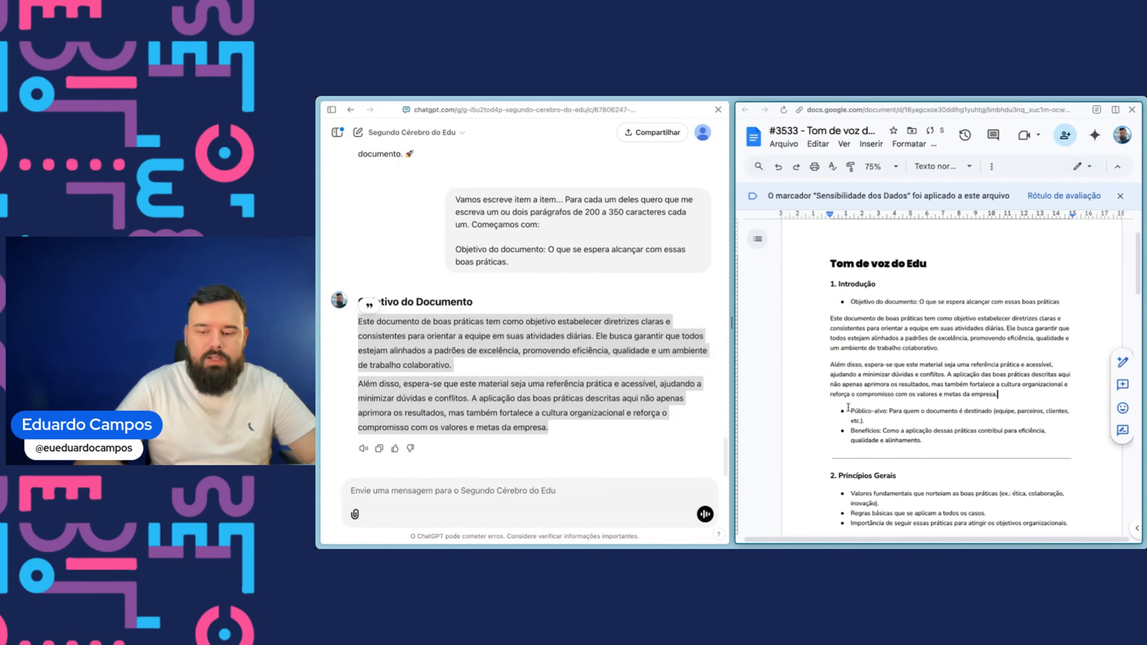
- Send the Público-alvo bullet prefixed "Próximo:", adding that the file will be used by partners, Edu's company teams and AIs for generative content
drag(873, 423, 850, 410)
key(ctrl+c)
click(518, 488)
text(Próximo:)
key(ctrl+v)
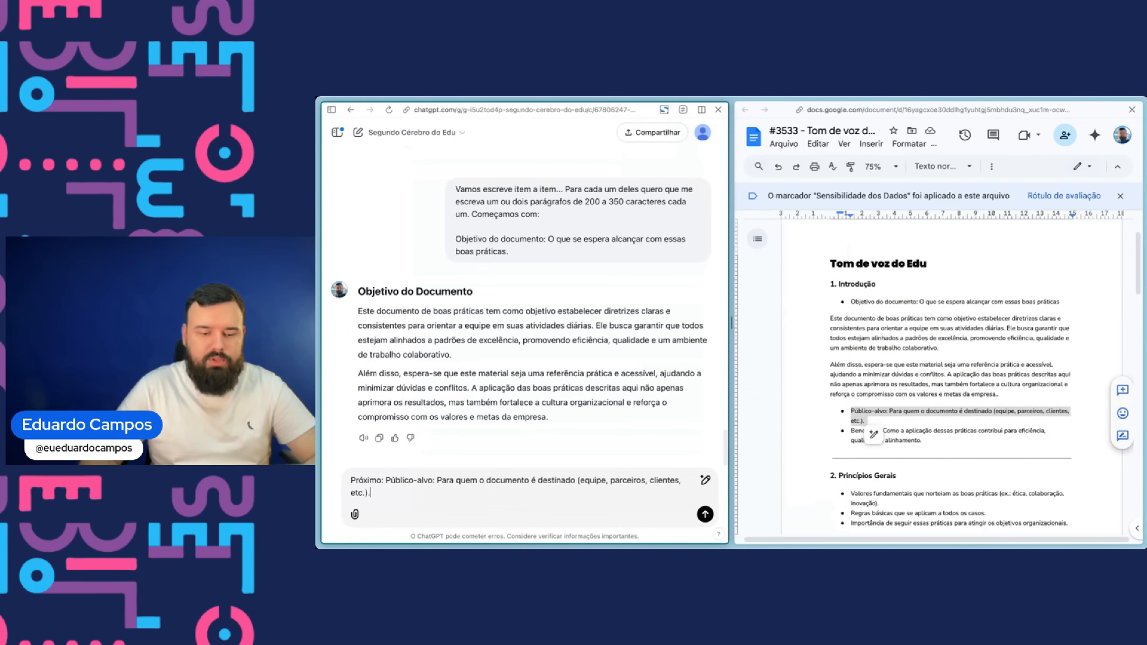
key(shift+Return)
key(shift+Return)
text(Lemv)
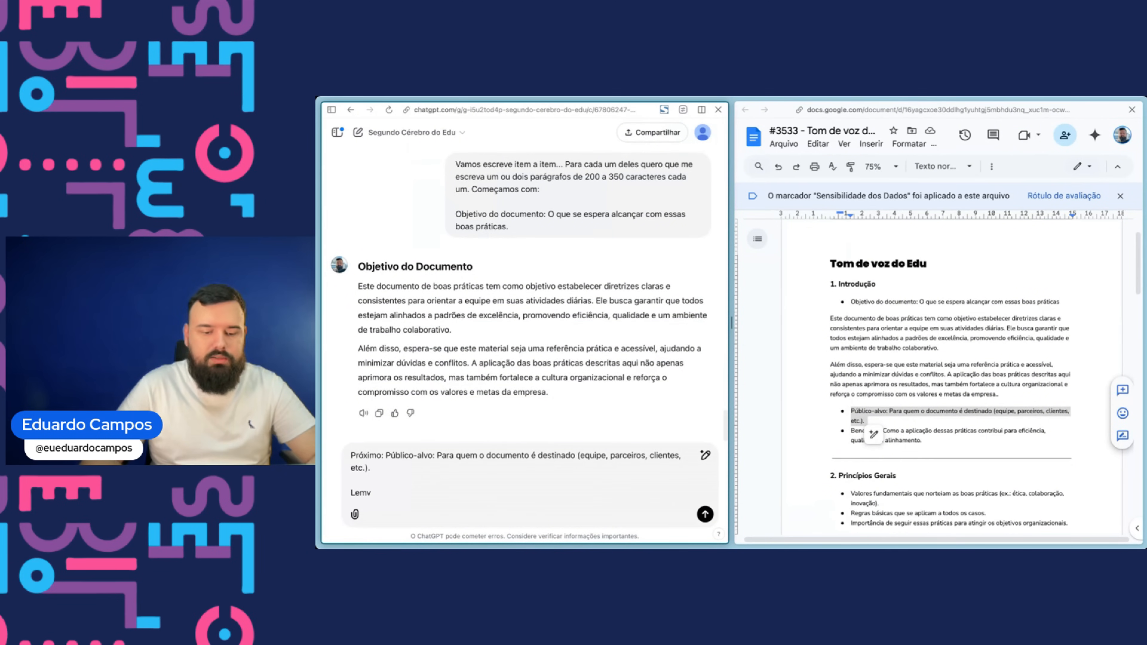
key(BackSpace)
text(bre-se de qu)
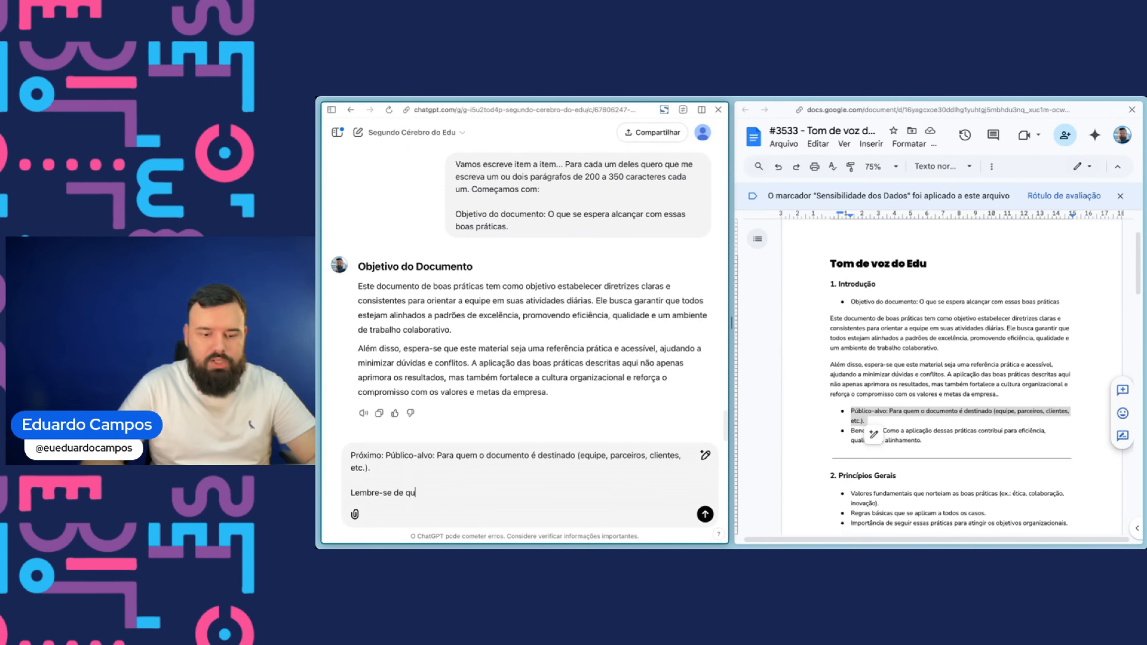
text(e este aqquivo será utiliza)
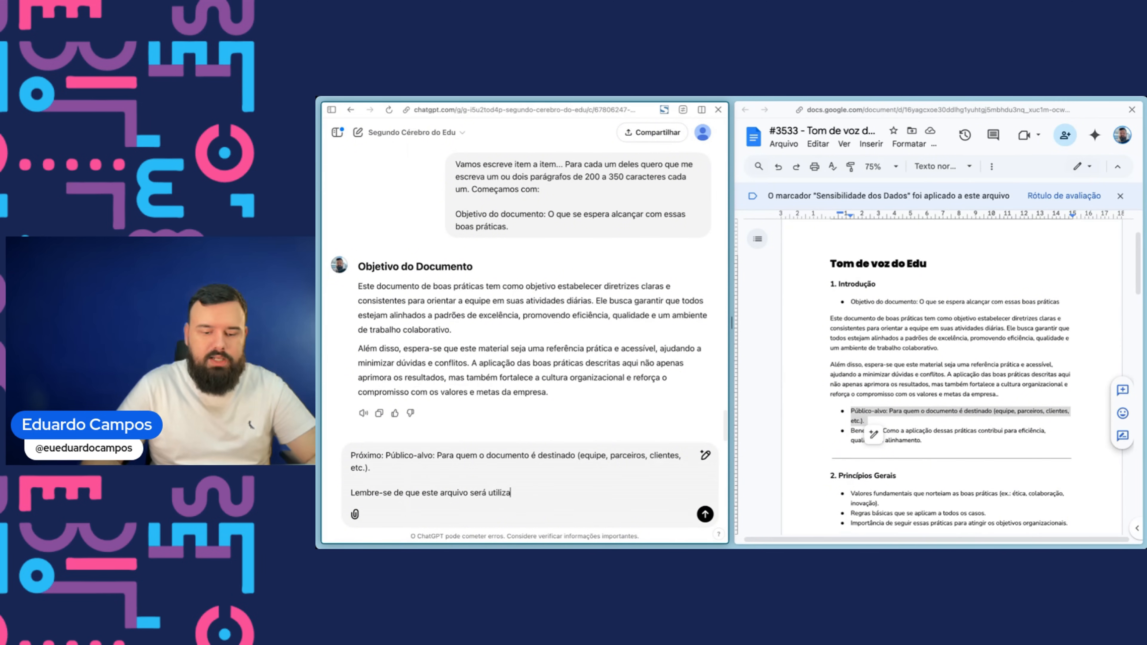
text(do por parceiros, pelo time das empresas)
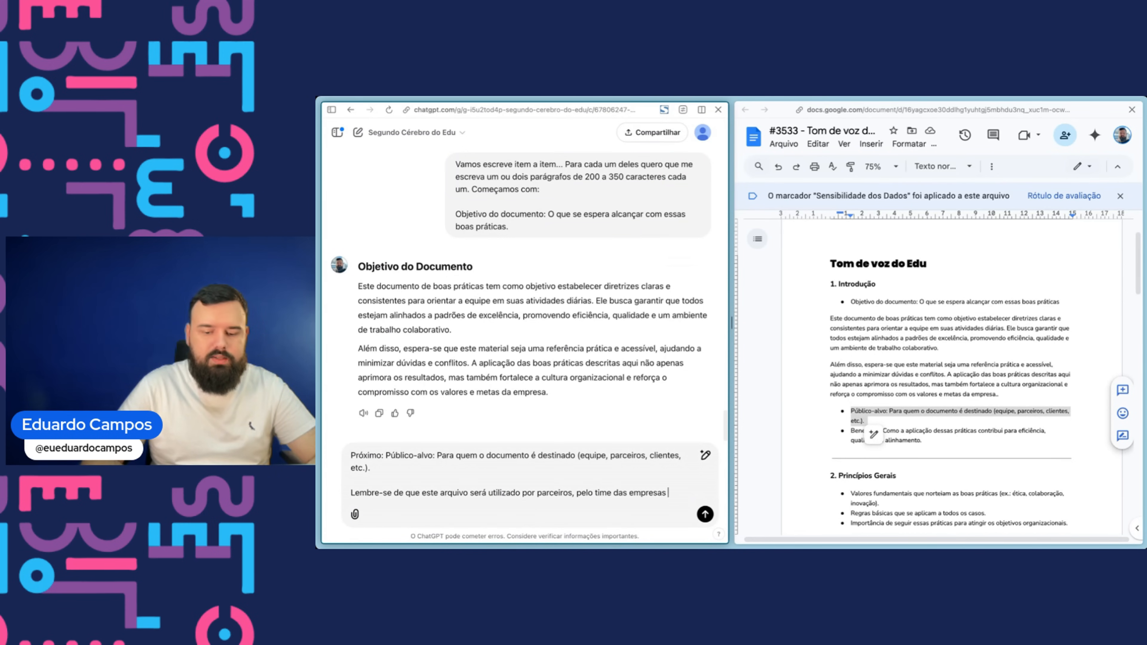
text( do Edu e at)
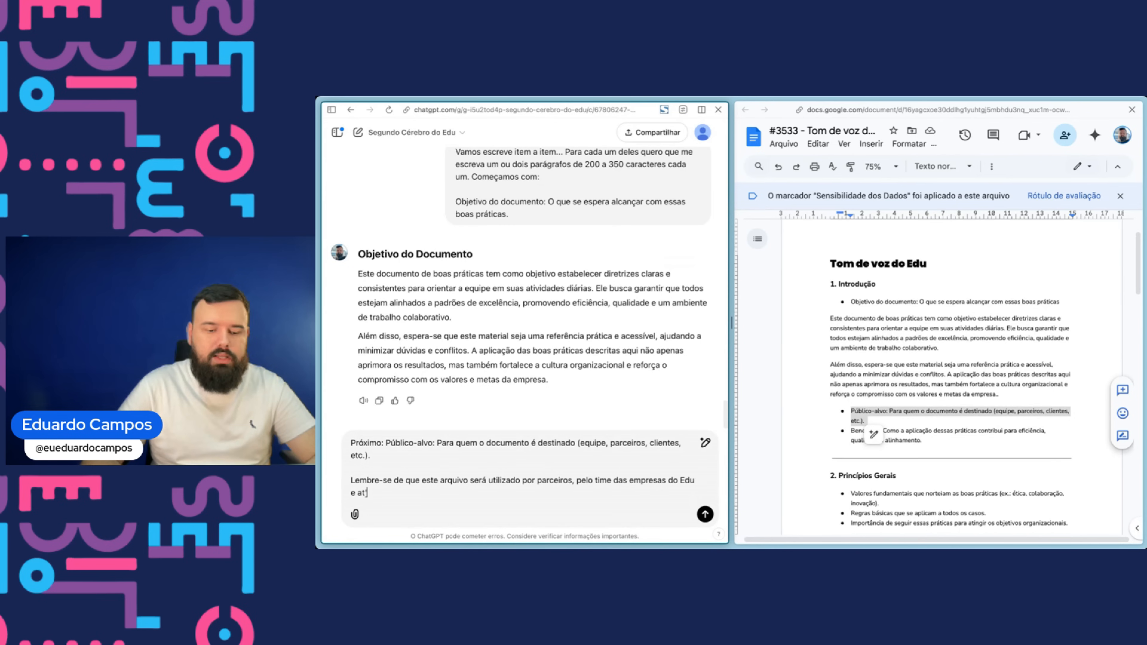
text(é mesmo por Inteligências Artificiais para análises e conteúdos gen)
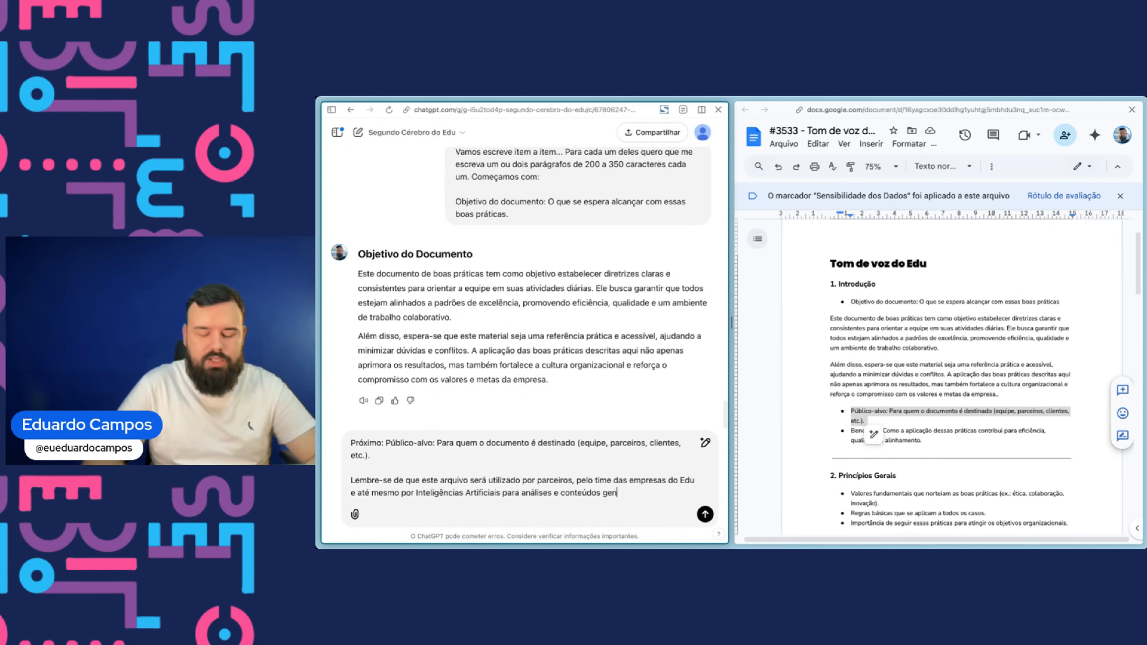
key(Return)
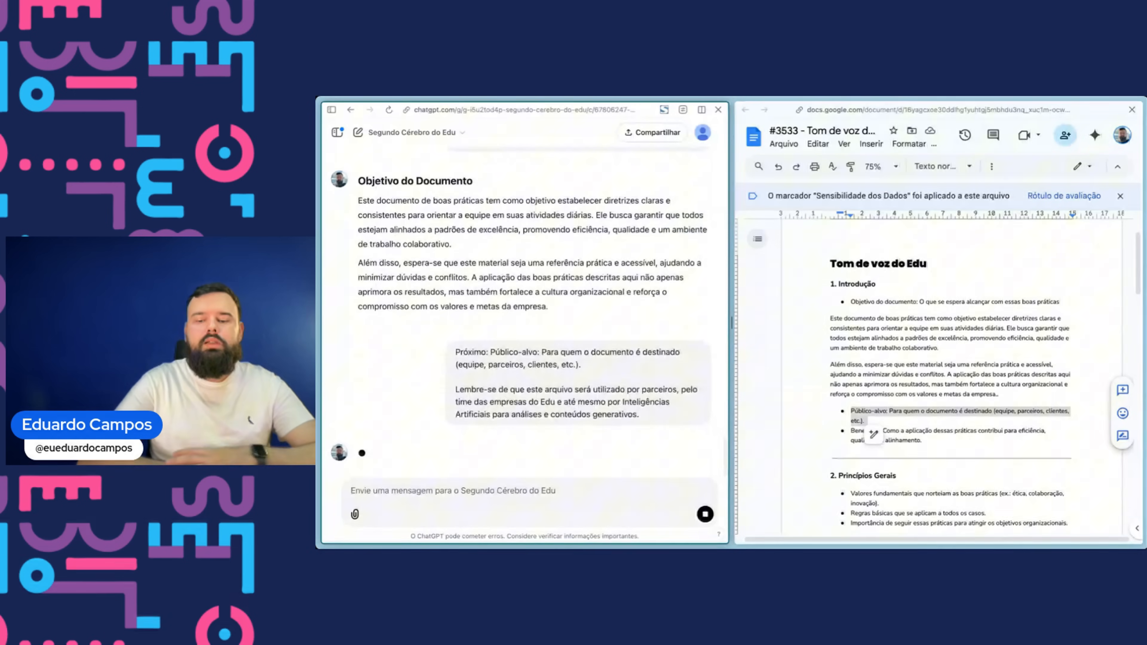
- Paste the GPT's Público-Alvo paragraphs below the Público-alvo bullet in the document
click(910, 421)
key(Return)
key(Return)
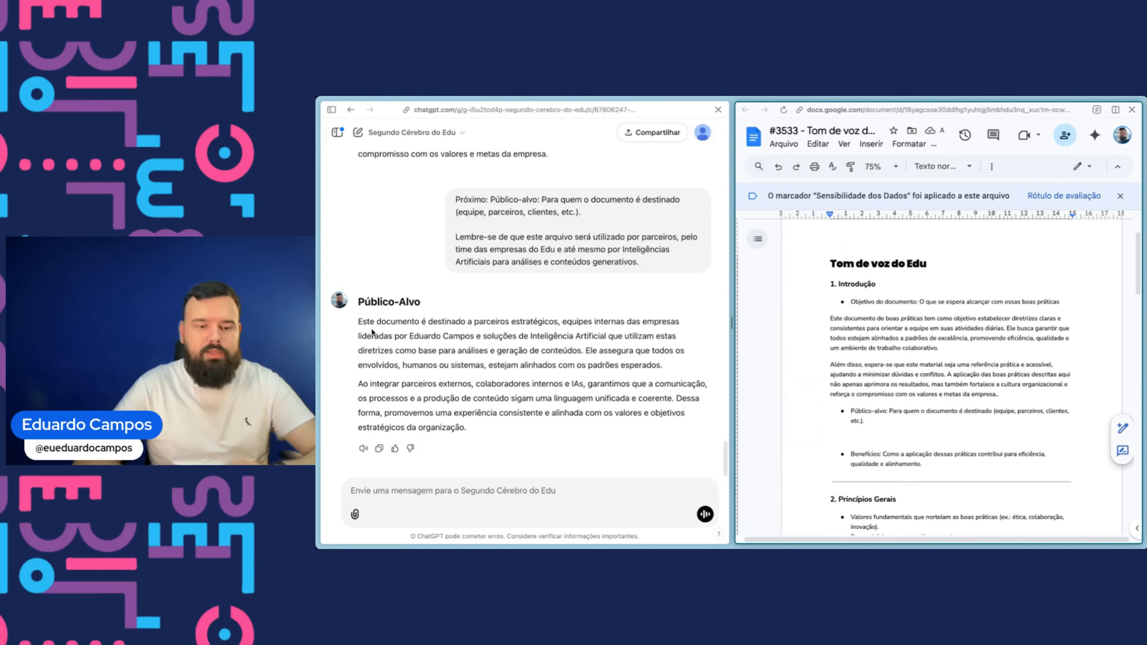
drag(359, 321, 517, 425)
key(ctrl+c)
click(908, 447)
key(ctrl+v)
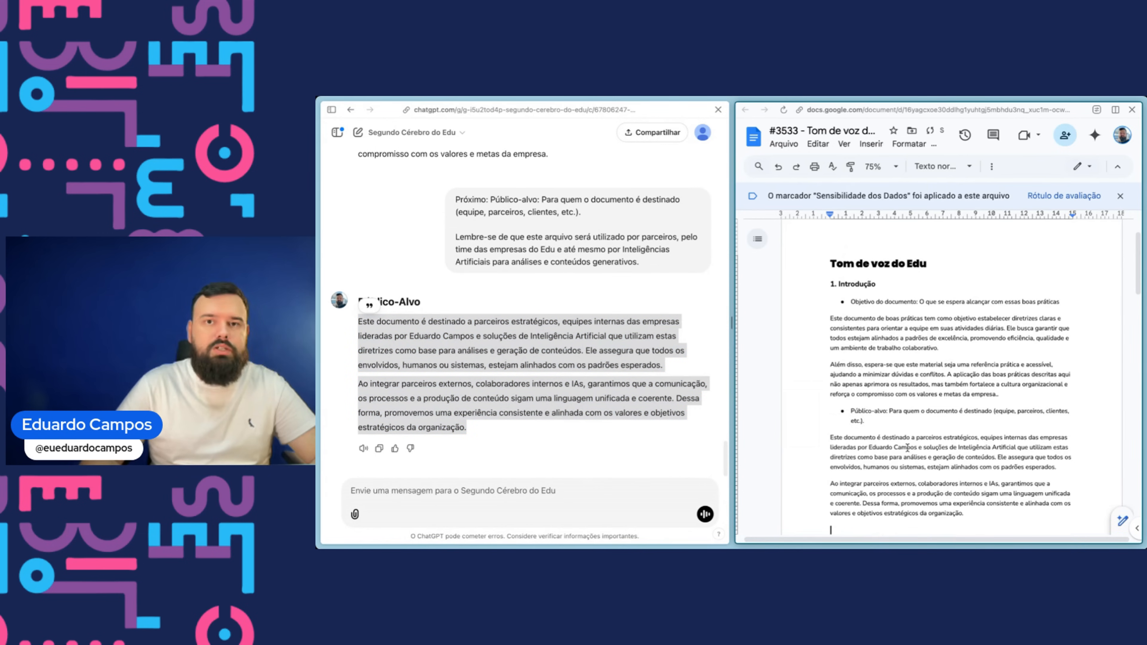
- Copy the Benefícios bullet from the document and send it to the GPT
scroll(901, 380, down, 3)
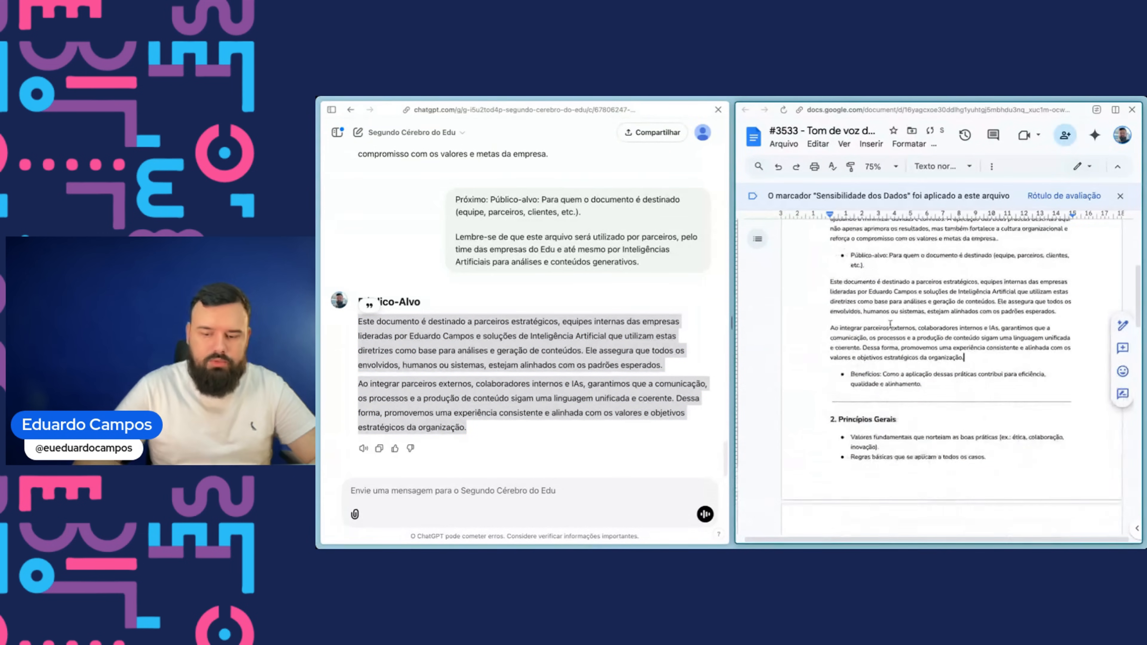
drag(923, 384, 840, 372)
key(ctrl+c)
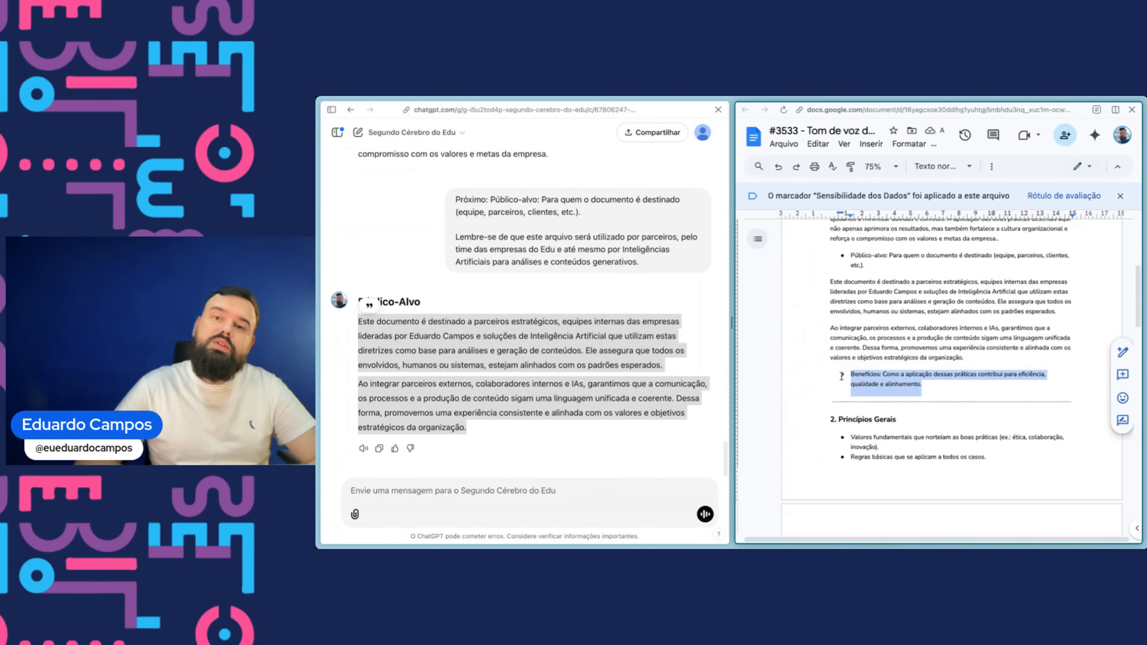
click(550, 492)
key(ctrl+v)
key(Return)
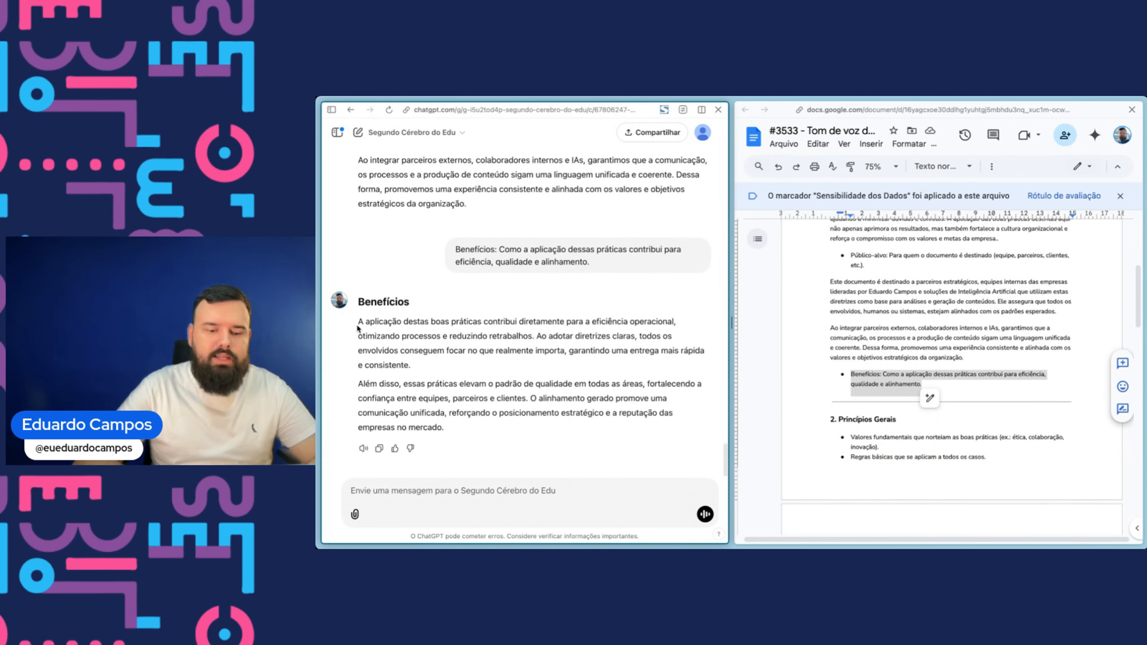
- Paste the GPT's Benefícios paragraphs below the Benefícios bullet in the document
drag(355, 319, 499, 422)
key(ctrl+c)
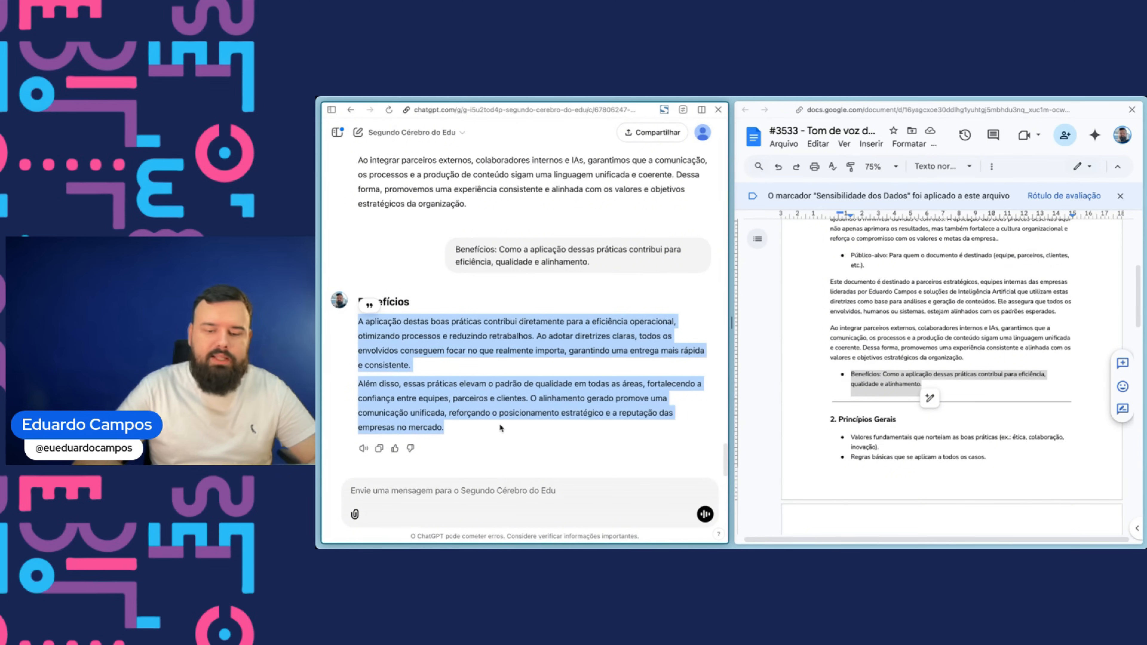
click(917, 385)
key(Return)
key(ctrl+v)
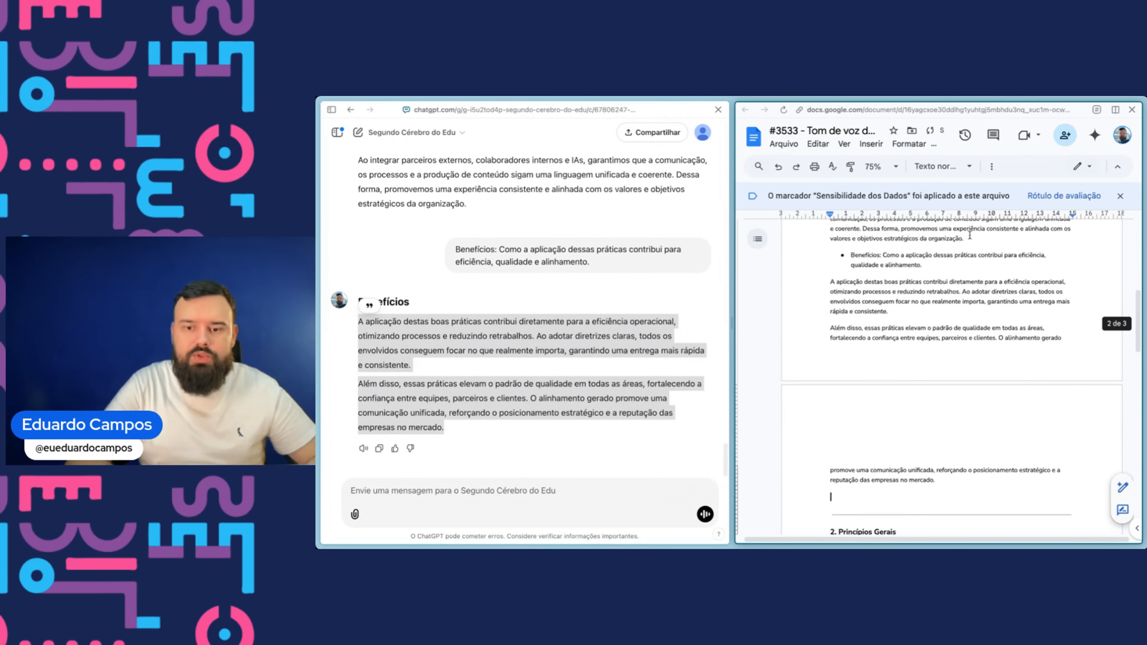
- Copy the Valores fundamentais bullet under Princípios Gerais and send it to the GPT
scroll(950, 307, up, 1)
scroll(950, 307, up, 10)
scroll(949, 306, up, 1)
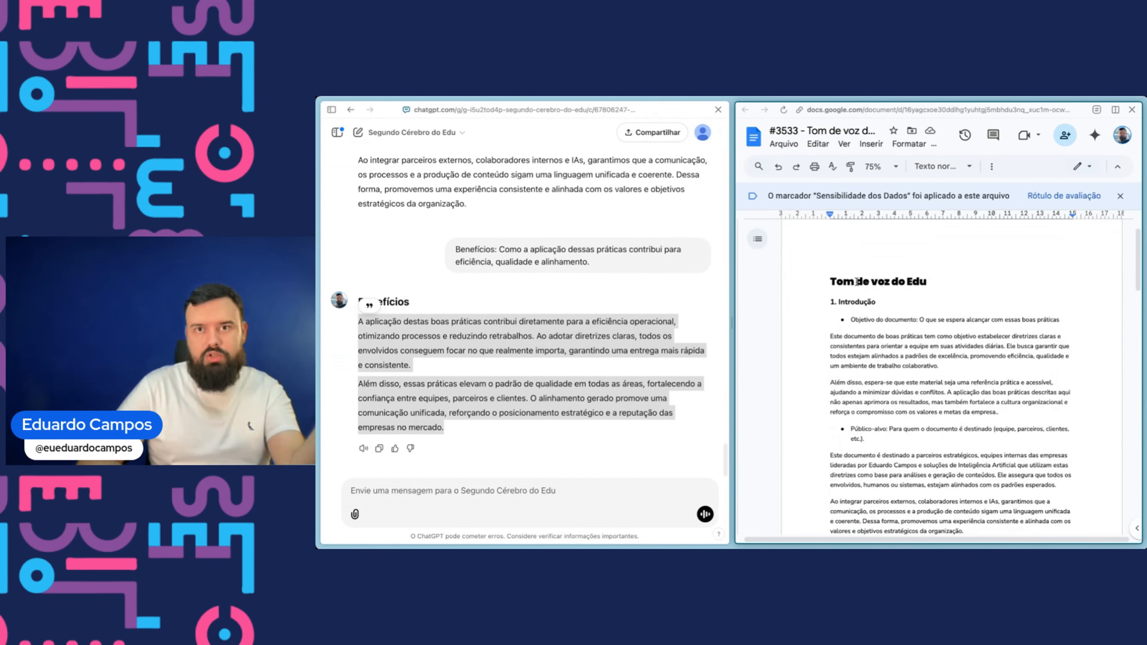
scroll(845, 343, down, 4)
scroll(844, 343, down, 5)
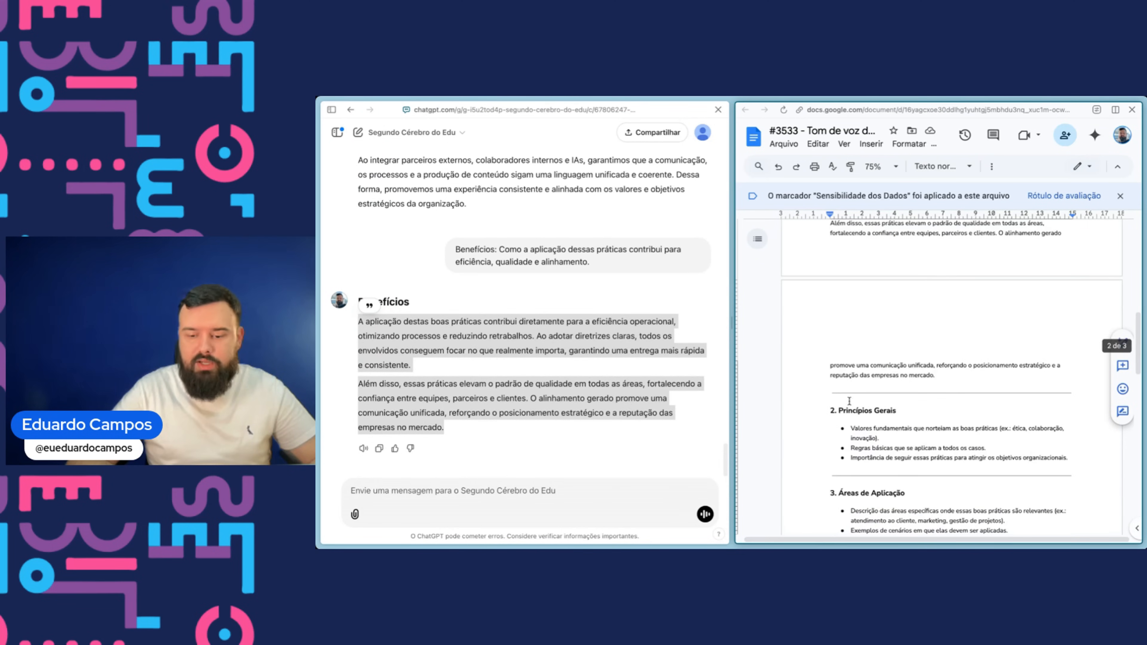
scroll(844, 395, down, 1)
drag(846, 379, 904, 392)
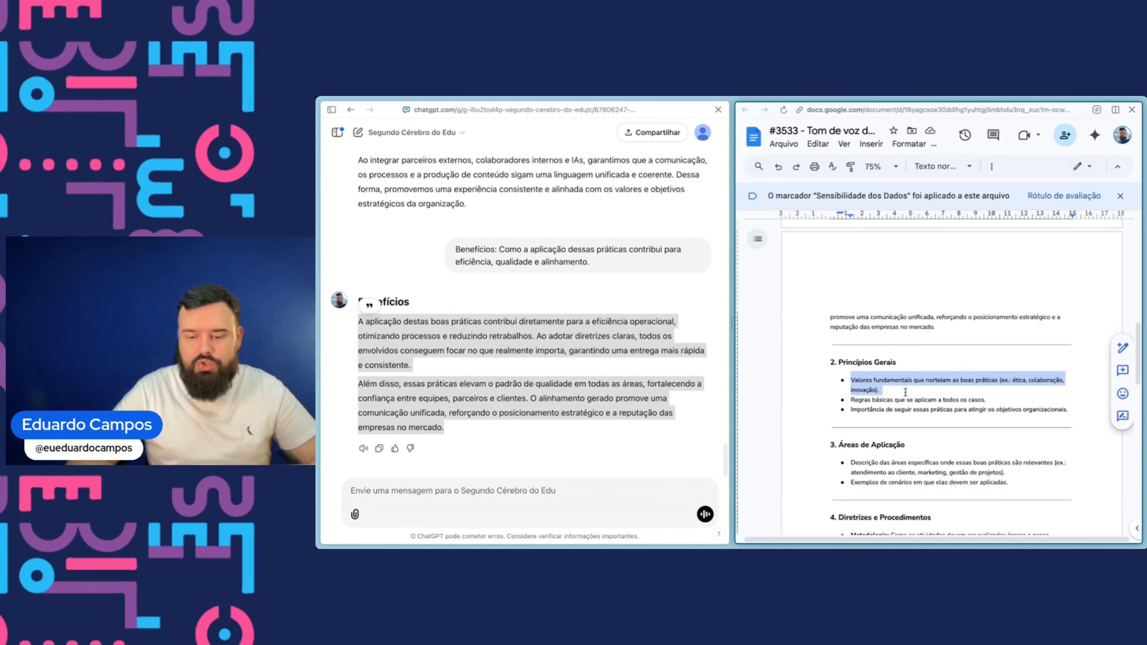
key(ctrl+c)
click(498, 499)
key(ctrl+v)
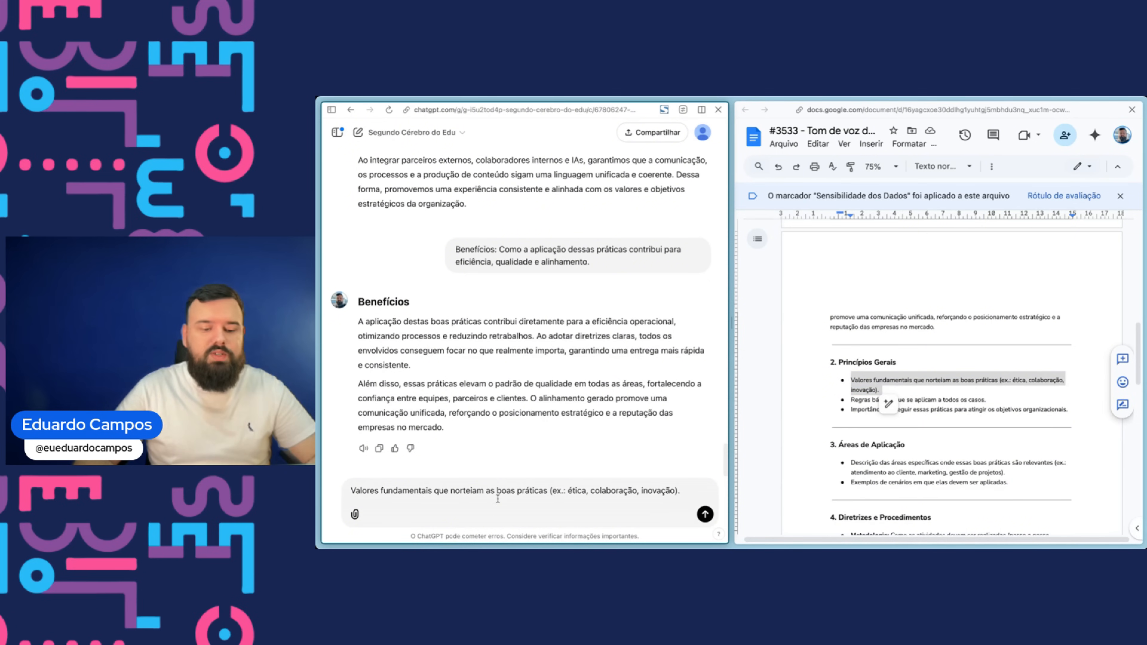
key(Return)
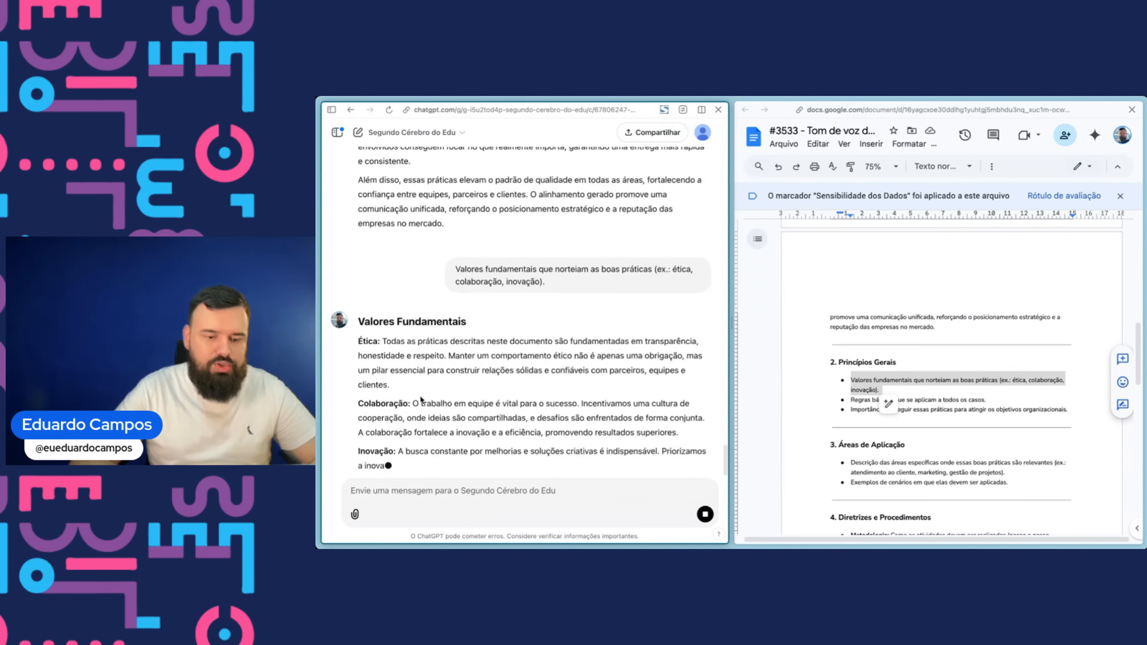
- Paste the GPT's Ética, Colaboração and Inovação paragraphs below the Valores fundamentais bullet in the document
click(924, 386)
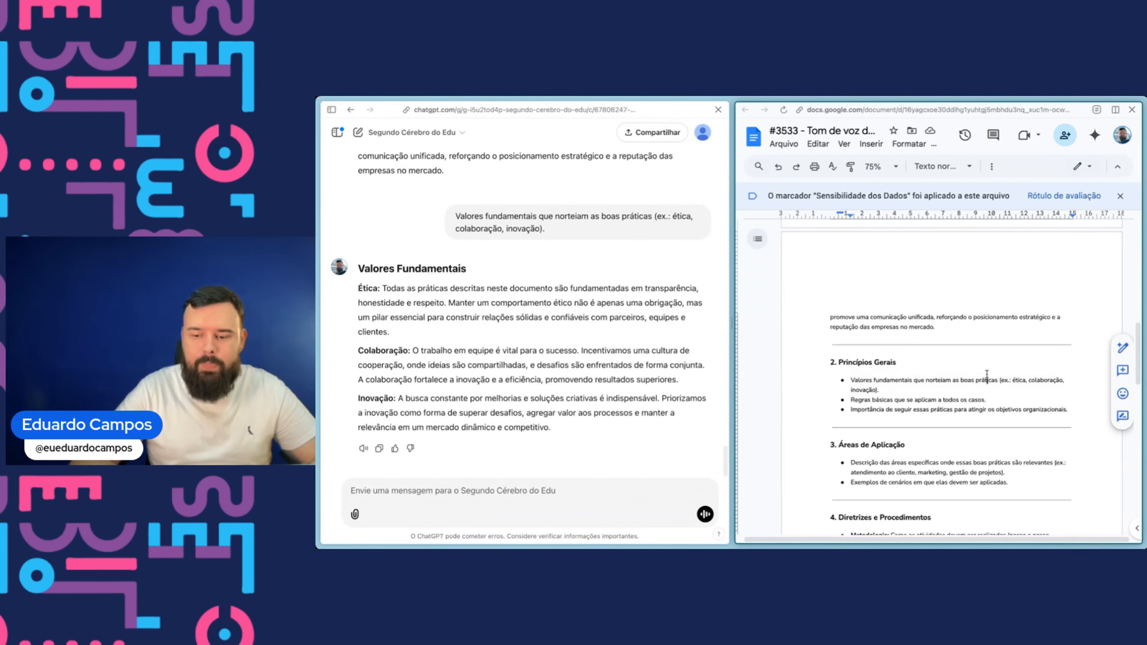
key(Return)
key(Return)
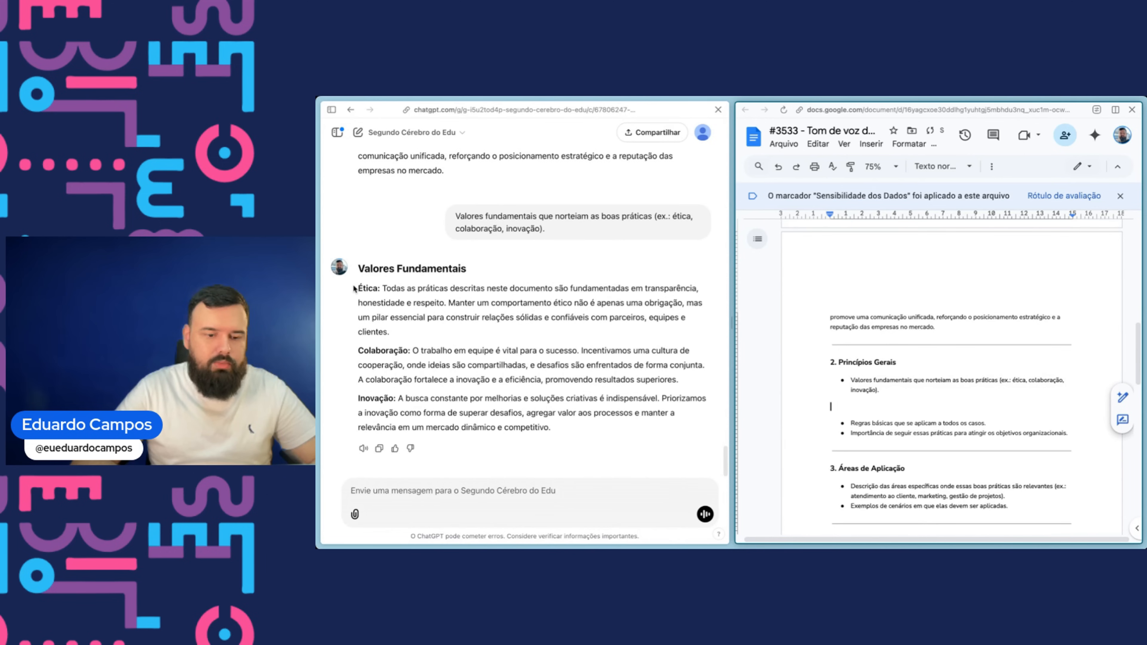
drag(359, 287, 568, 426)
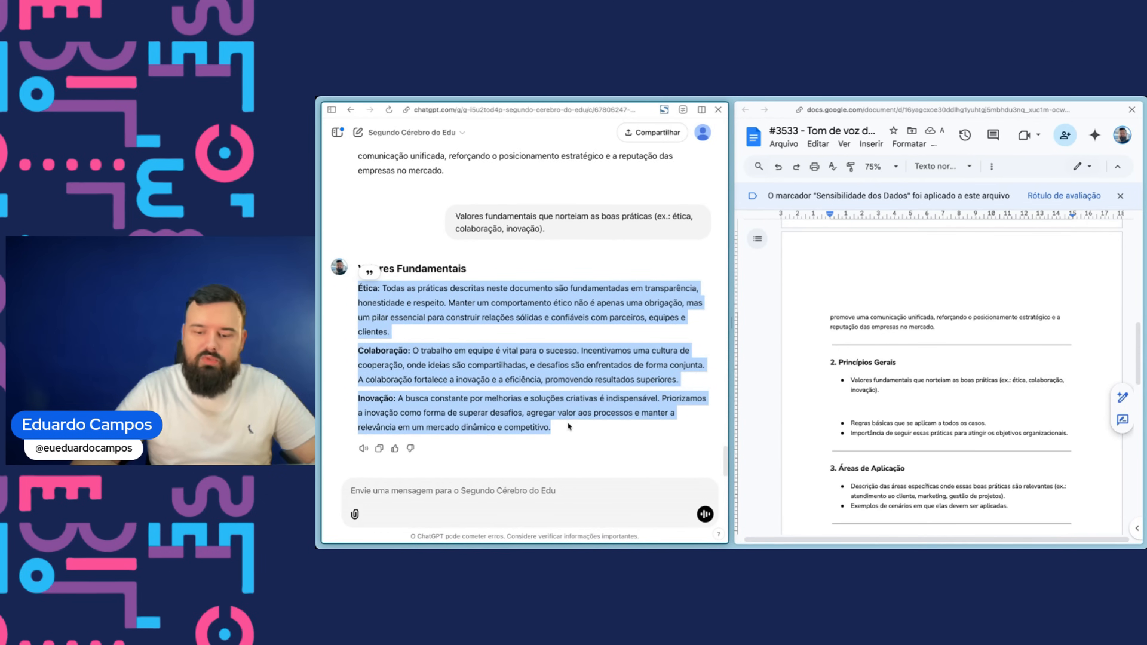
click(889, 417)
key(ctrl+v)
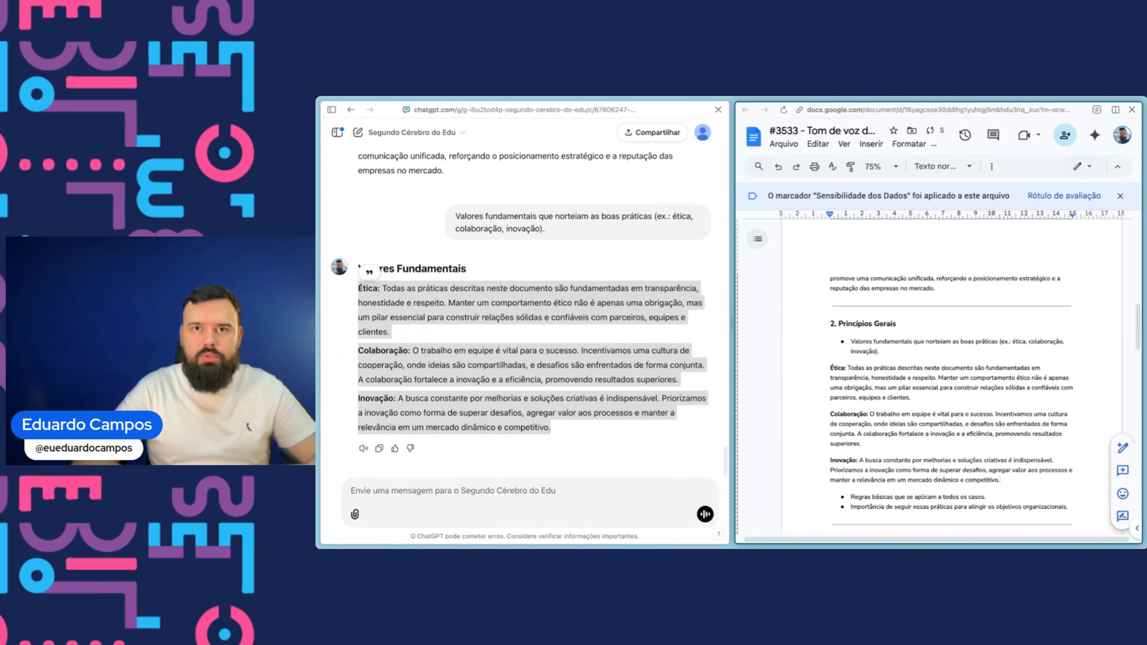
- Copy the Regras básicas bullet from the document and send it to the GPT
click(388, 317)
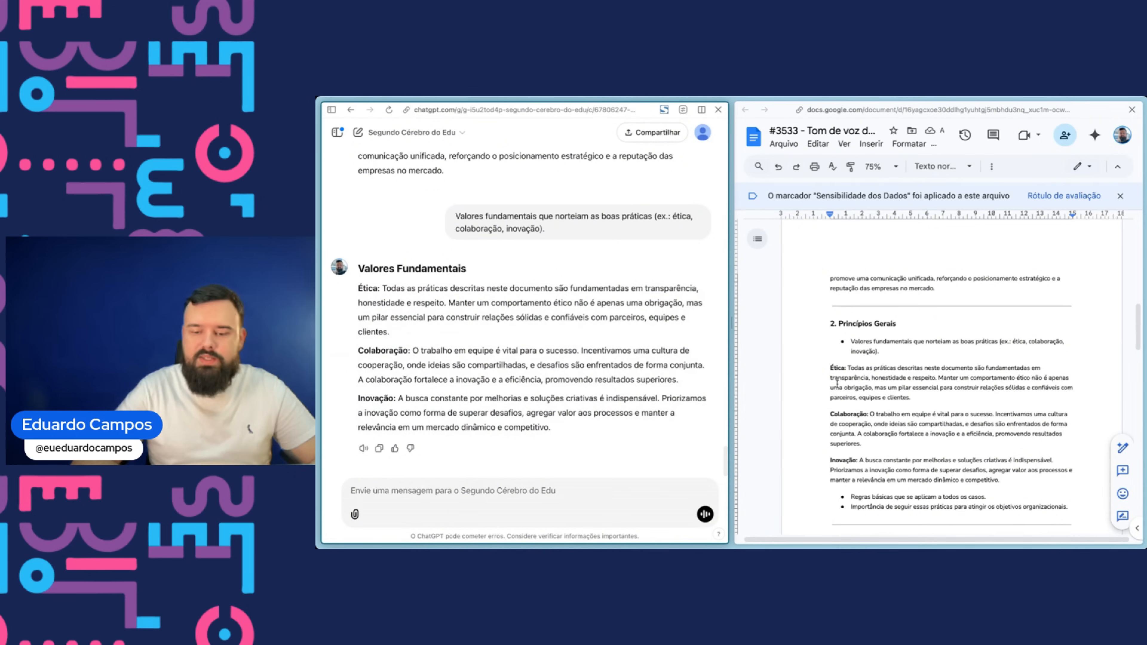
scroll(837, 383, down, 4)
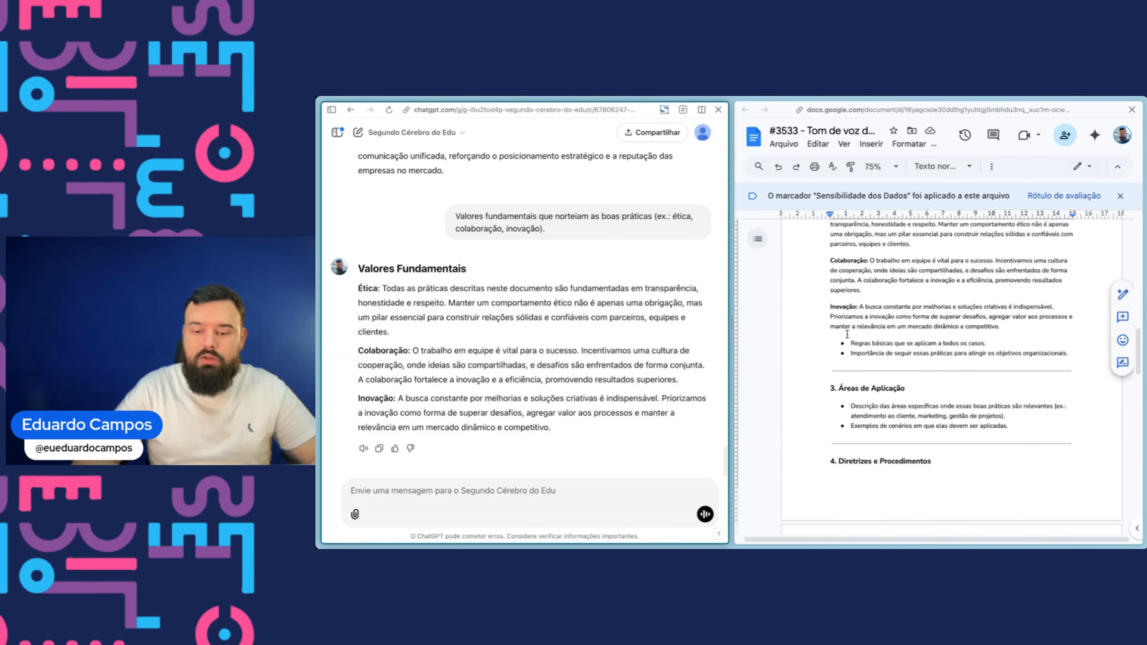
drag(849, 343, 987, 344)
key(ctrl+c)
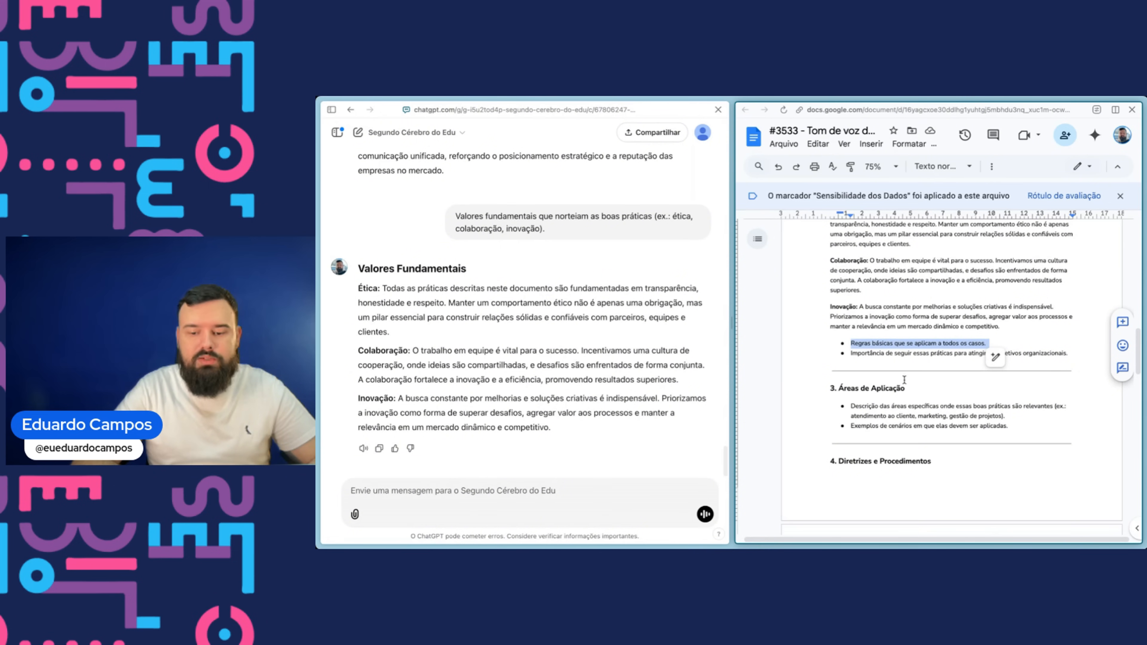
click(520, 492)
key(ctrl+v)
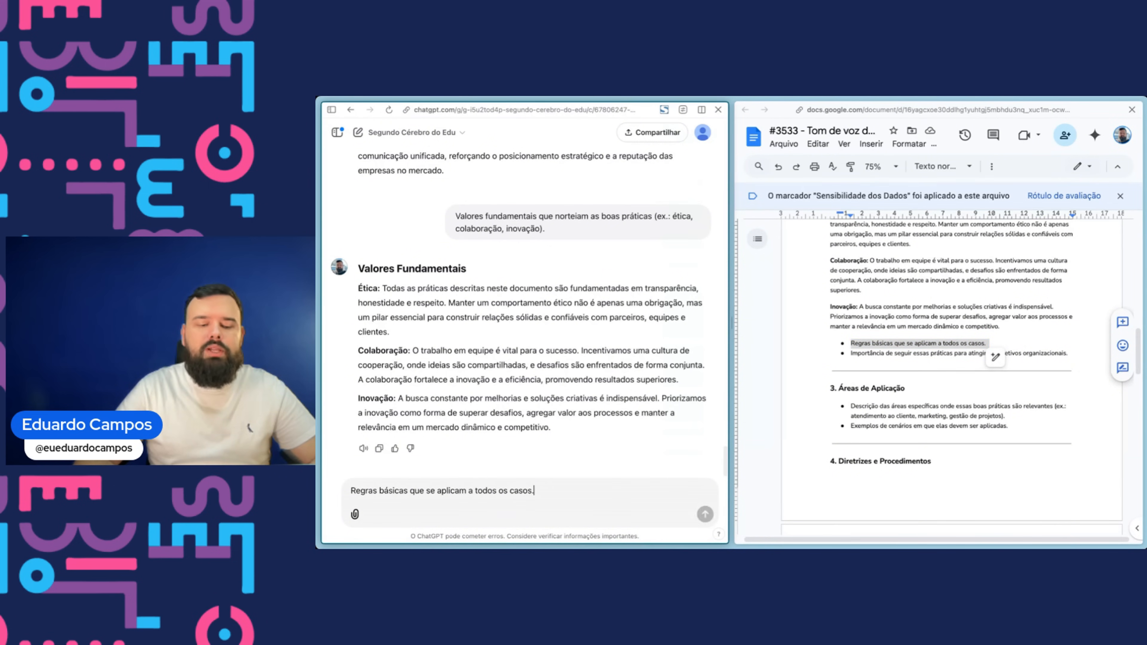
key(Return)
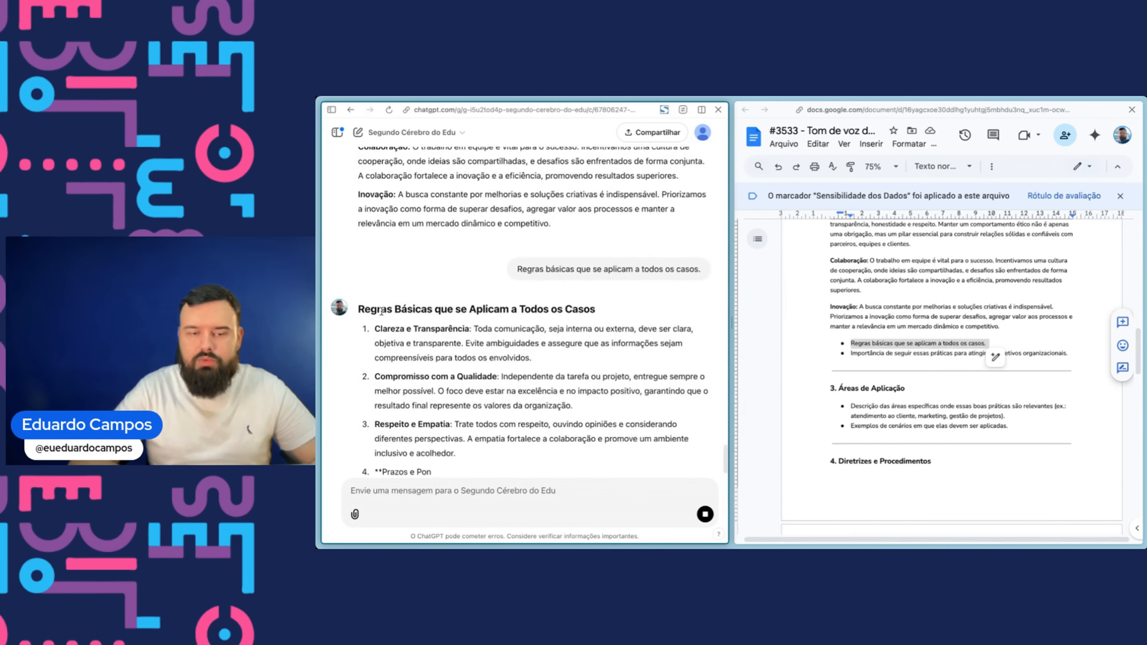
- Paste the GPT's Regras Básicas rules, from Clareza e Transparência to Privacidade e Segurança, below the Regras básicas bullet
click(996, 344)
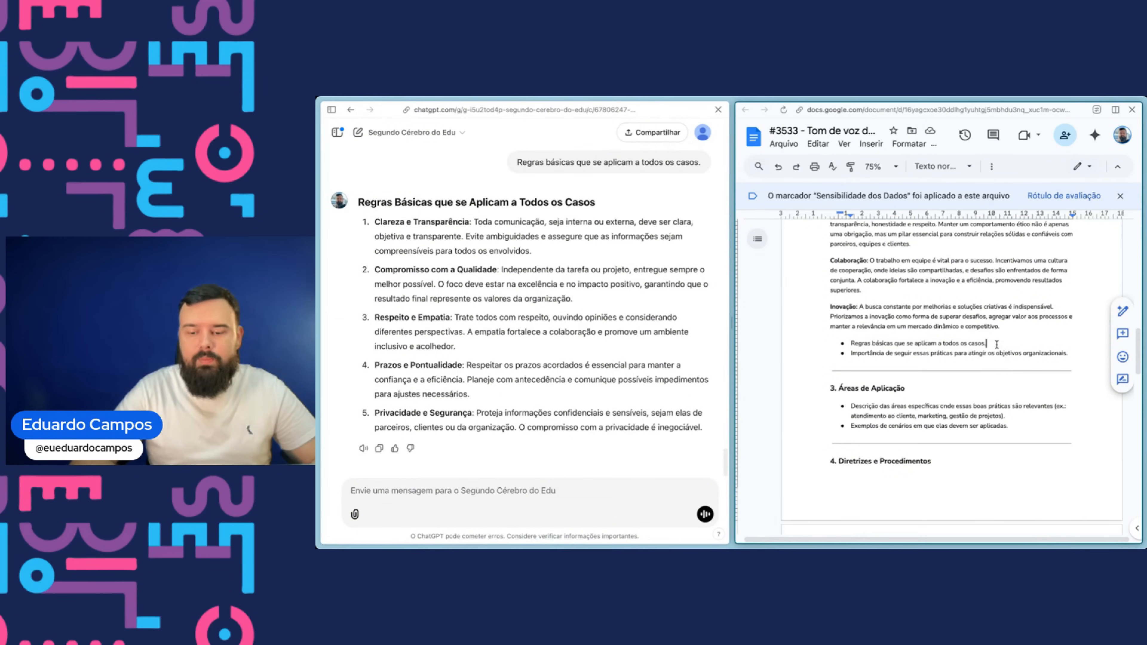
key(Return)
key(Return)
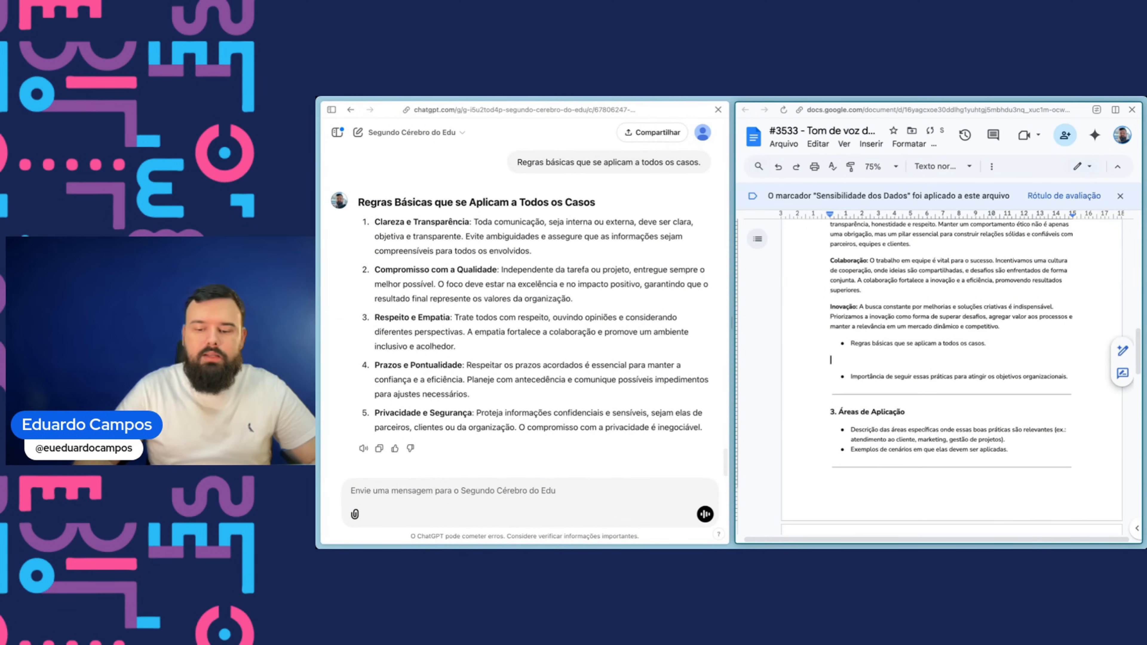
click(373, 233)
drag(375, 221, 671, 427)
key(super+c)
click(857, 358)
key(super+v)
key(BackSpace)
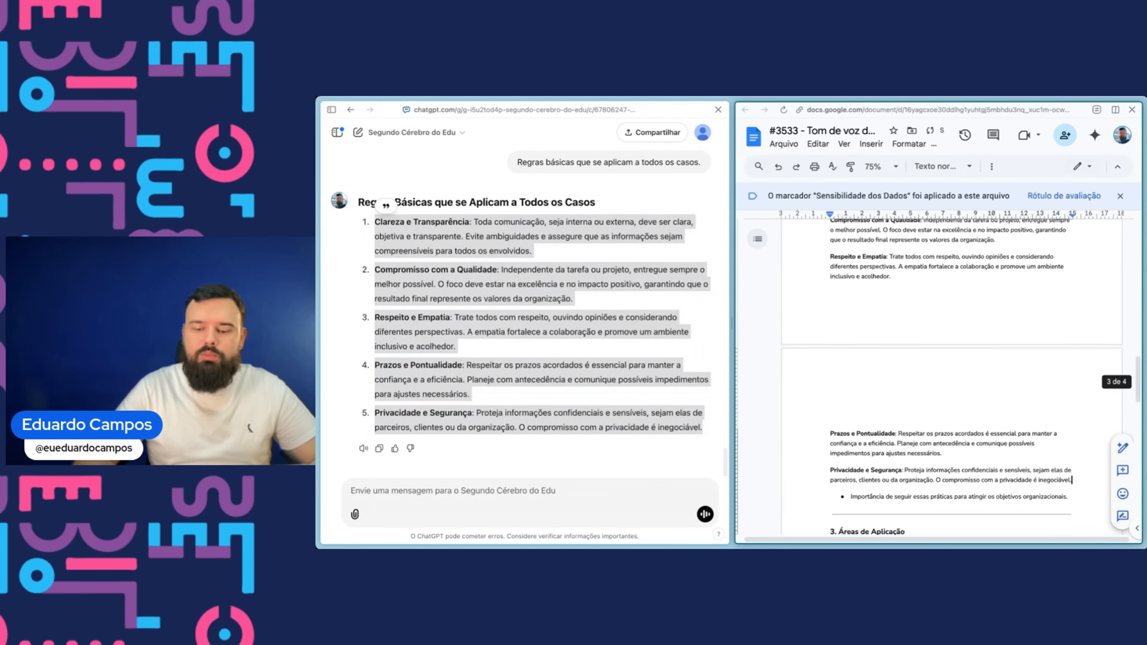
- Copy the Importância de seguir essas práticas bullet and send it to the GPT
scroll(856, 271, up, 2)
scroll(855, 265, up, 1)
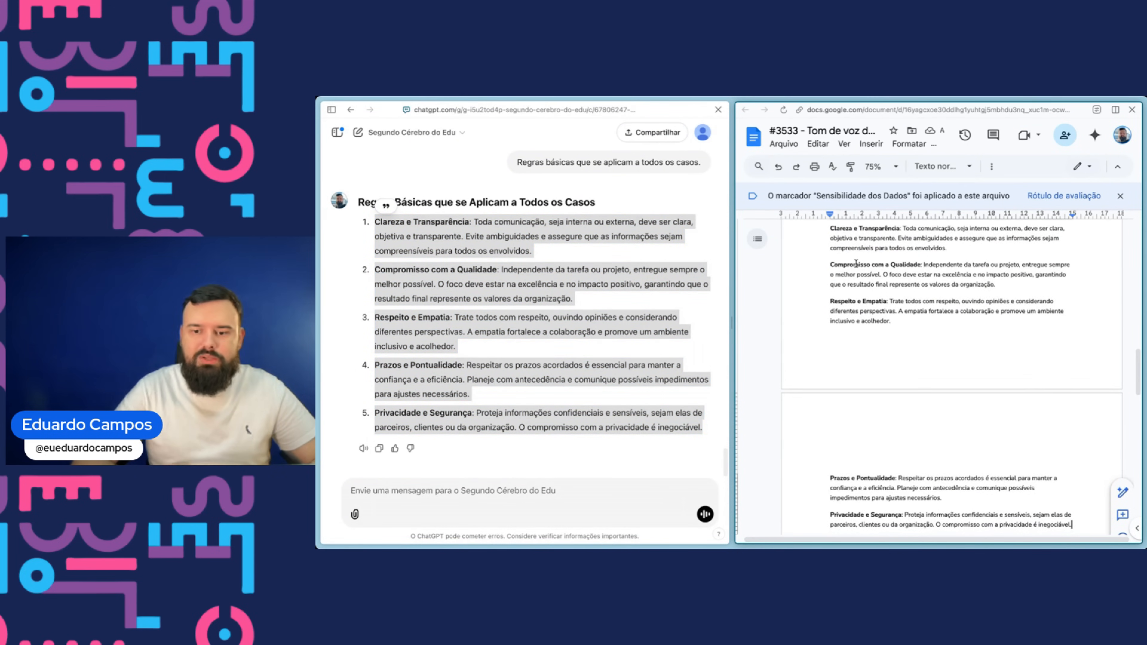
scroll(855, 265, down, 2)
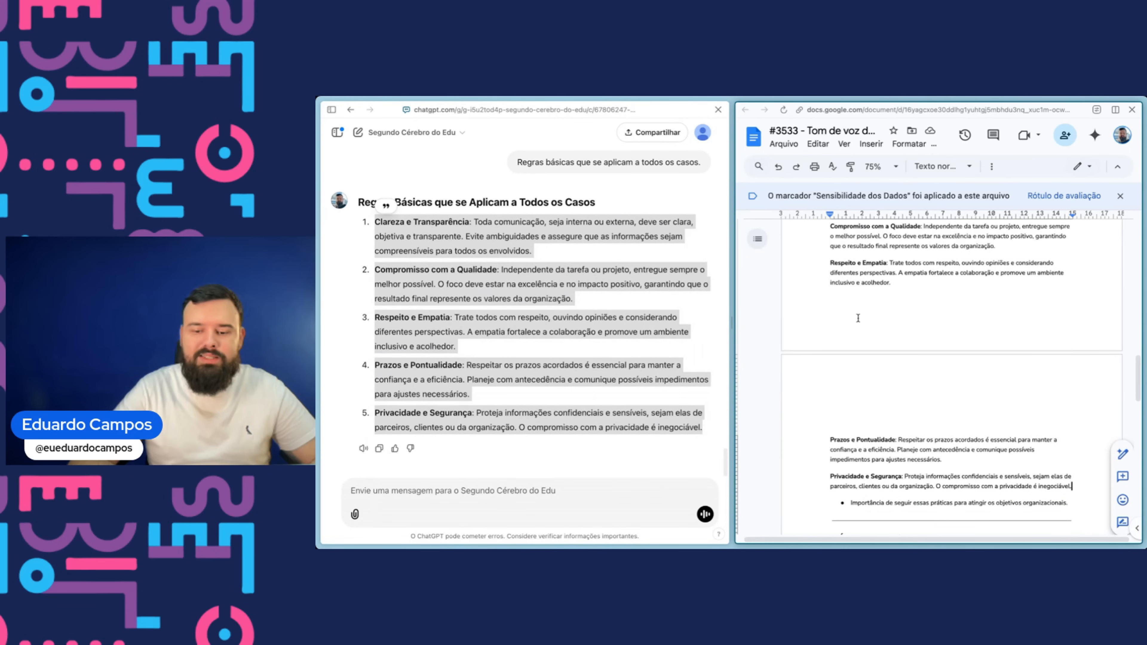
scroll(857, 318, down, 3)
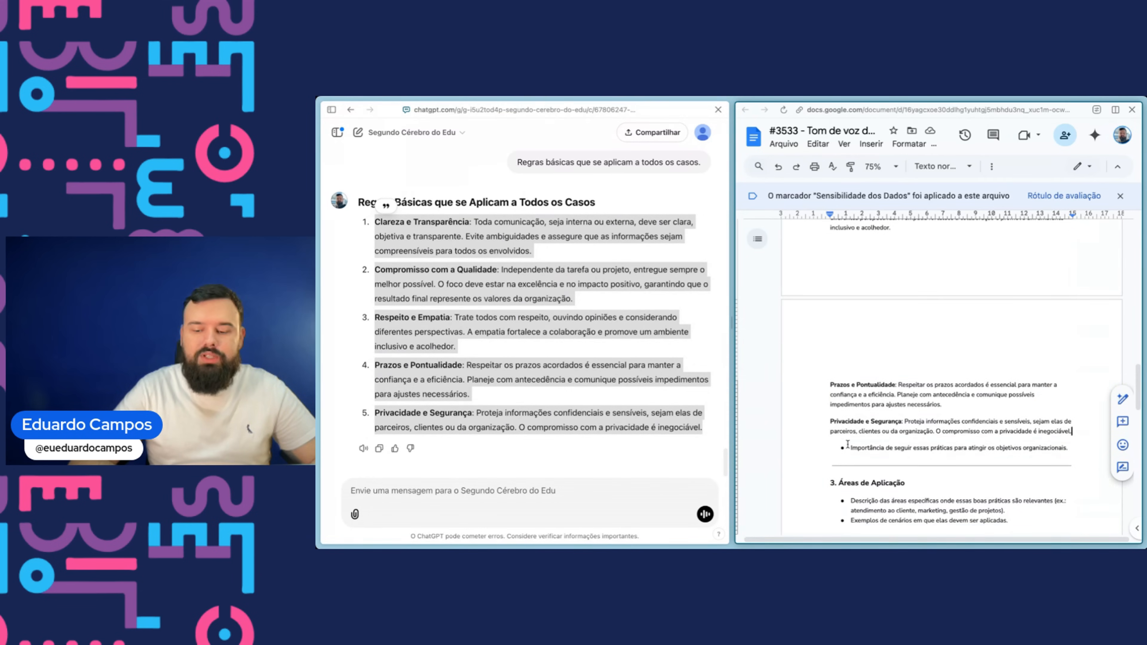
scroll(848, 444, up, 15)
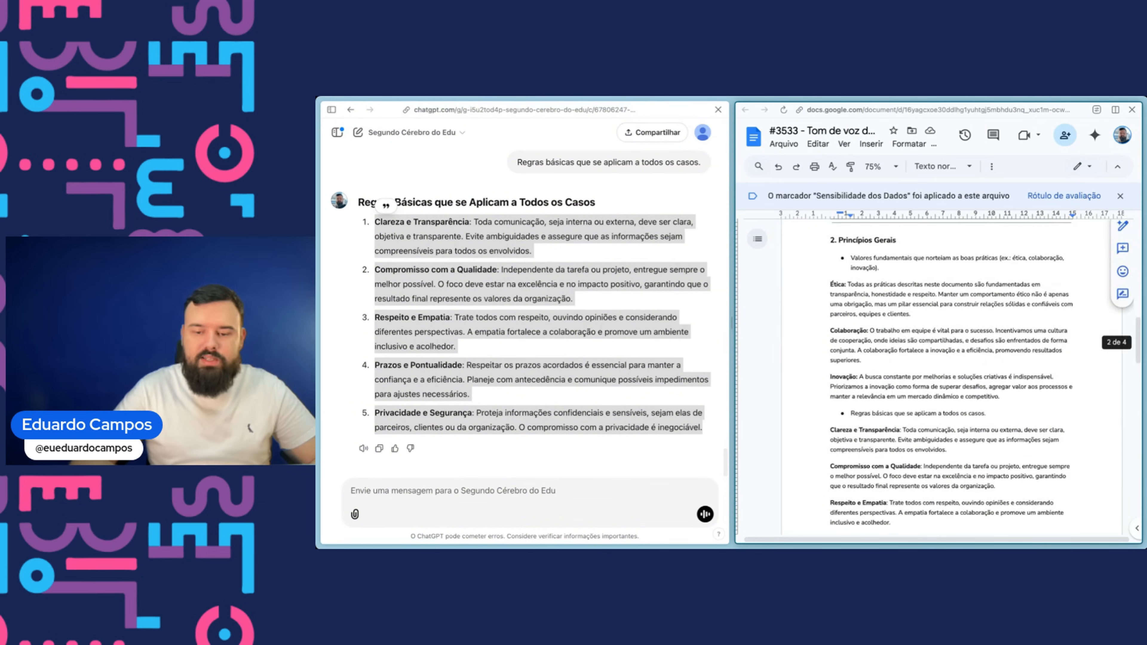
scroll(840, 447, up, 8)
scroll(814, 423, down, 20)
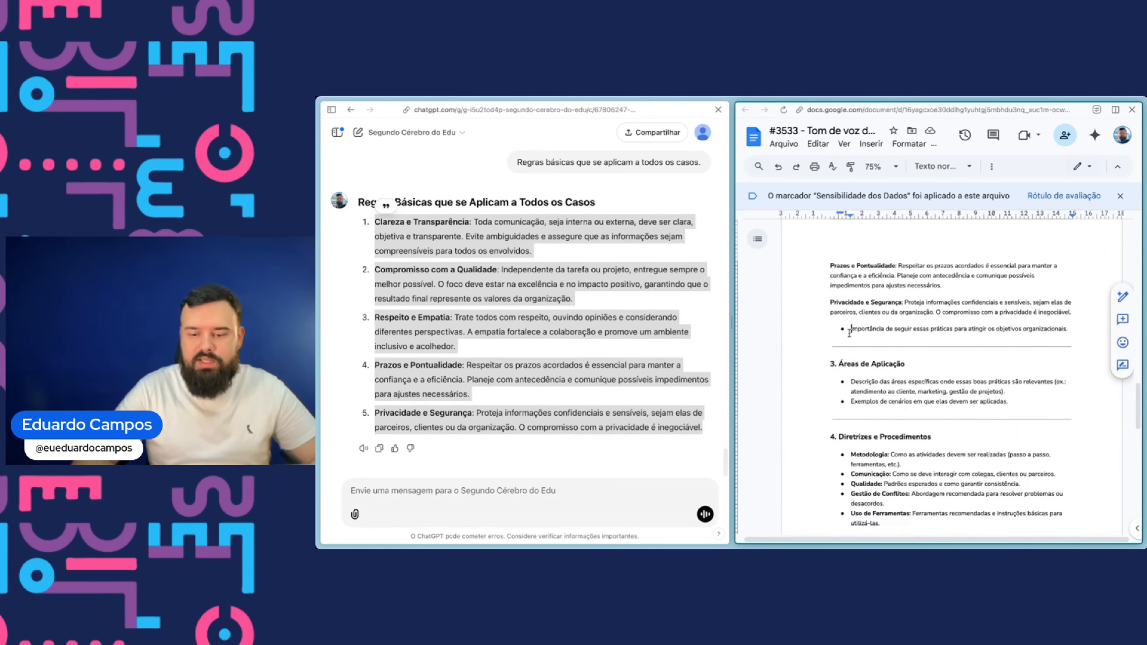
triple_click(948, 329)
click(498, 494)
key(ctrl+v)
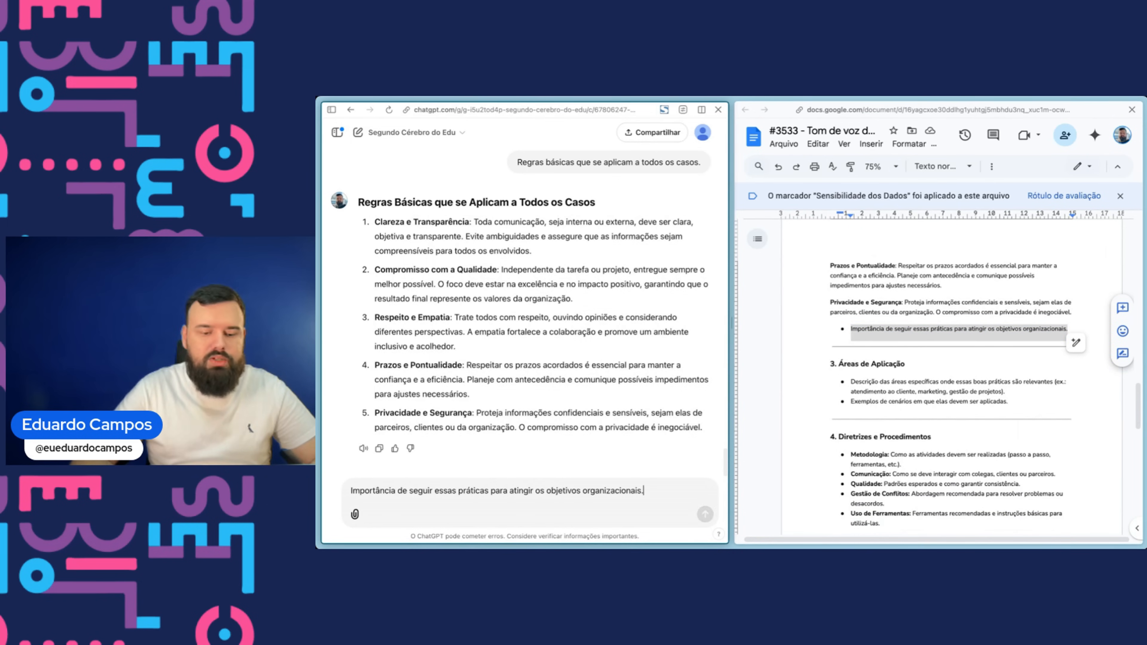
key(Return)
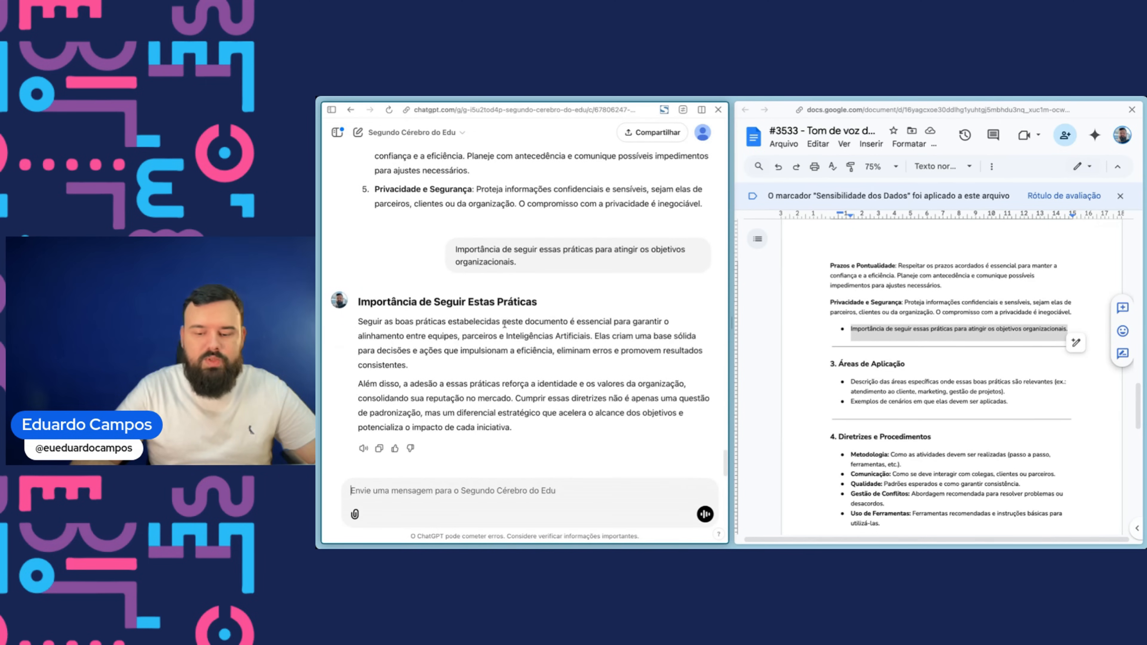
- Paste the GPT's Importância de Seguir Estas Práticas paragraphs below that bullet in the document
drag(357, 323, 512, 428)
key(ctrl+c)
click(1012, 337)
key(super+shift+Down)
key(Down)
scroll(1013, 337, up, 12)
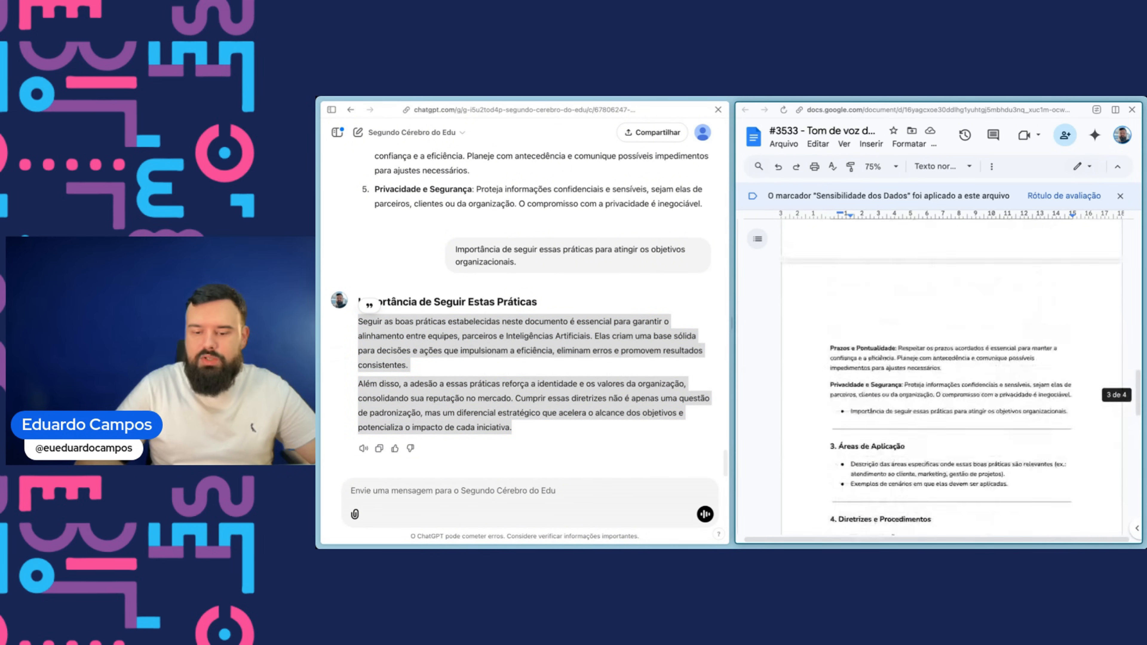
click(1085, 383)
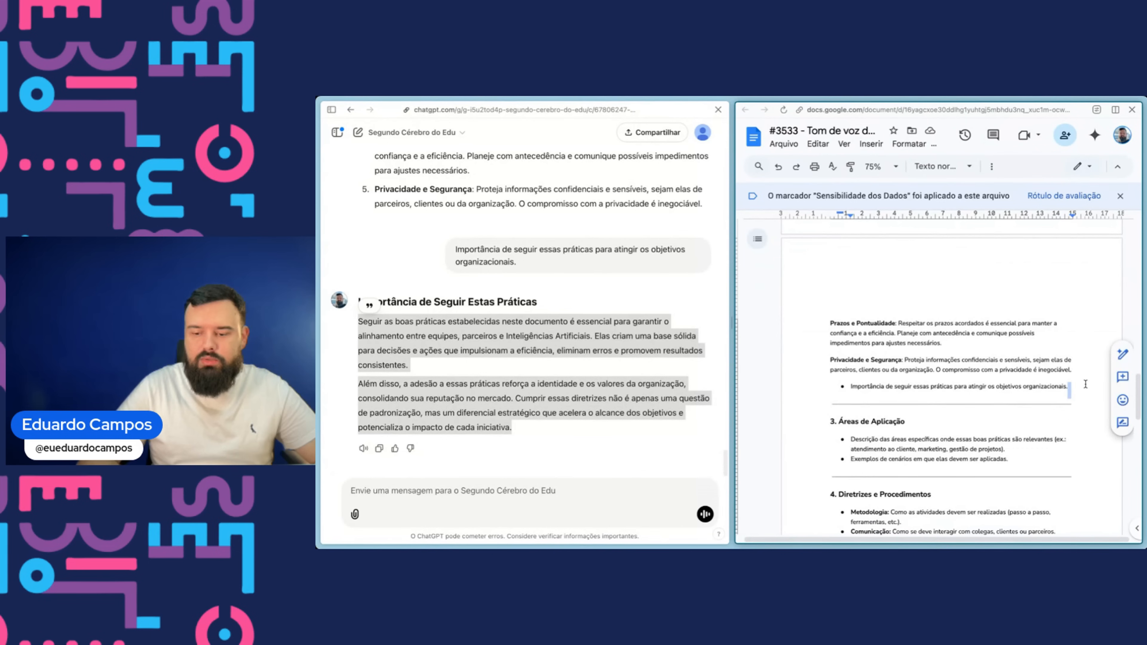
key(Return)
key(ctrl+v)
scroll(913, 382, down, 5)
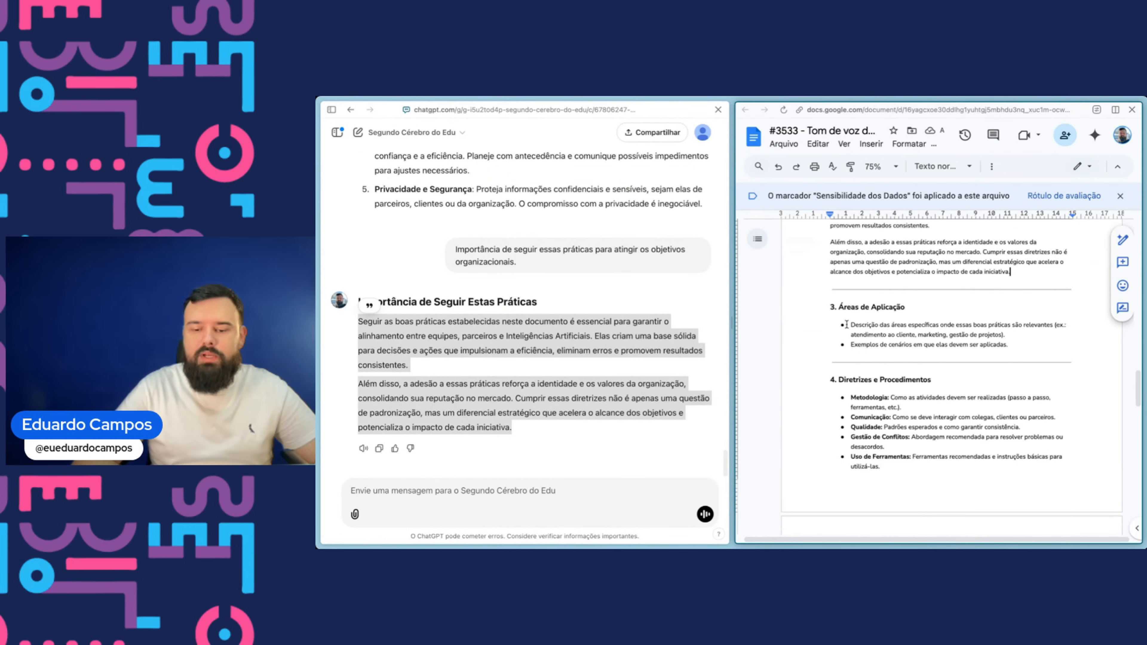
- Send the Áreas de Aplicação description bullet to the GPT, adding that the guidelines apply to scripts, reels, social replies, email and events
drag(846, 322, 1008, 335)
key(ctrl+c)
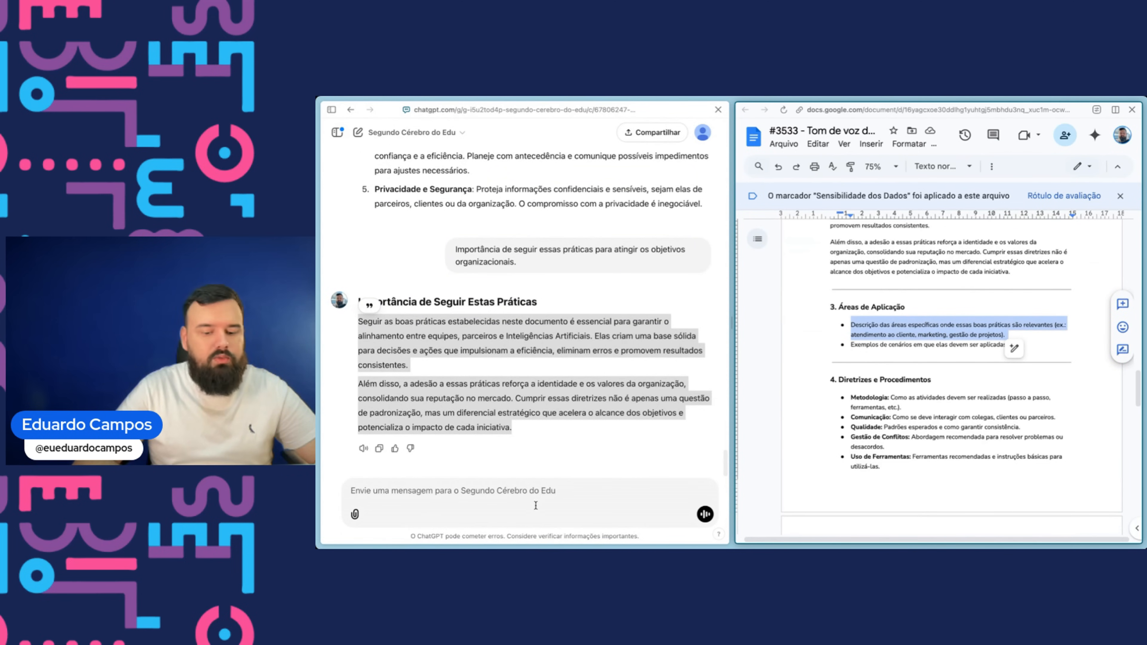
click(535, 505)
key(ctrl+v)
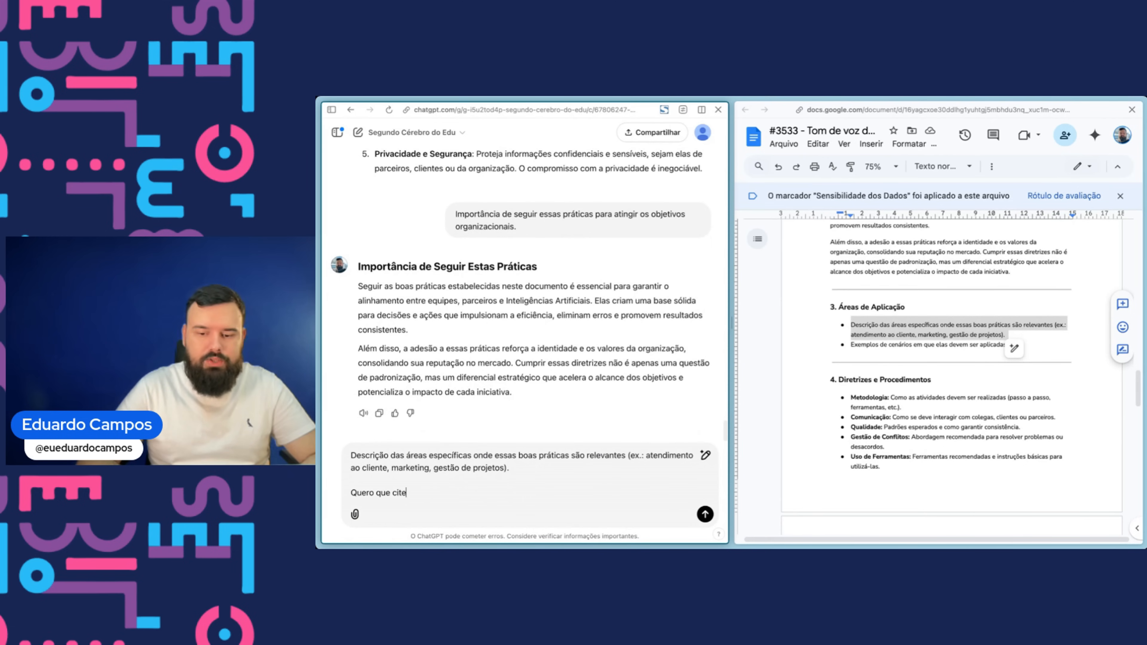
text(e documento e suas dir)
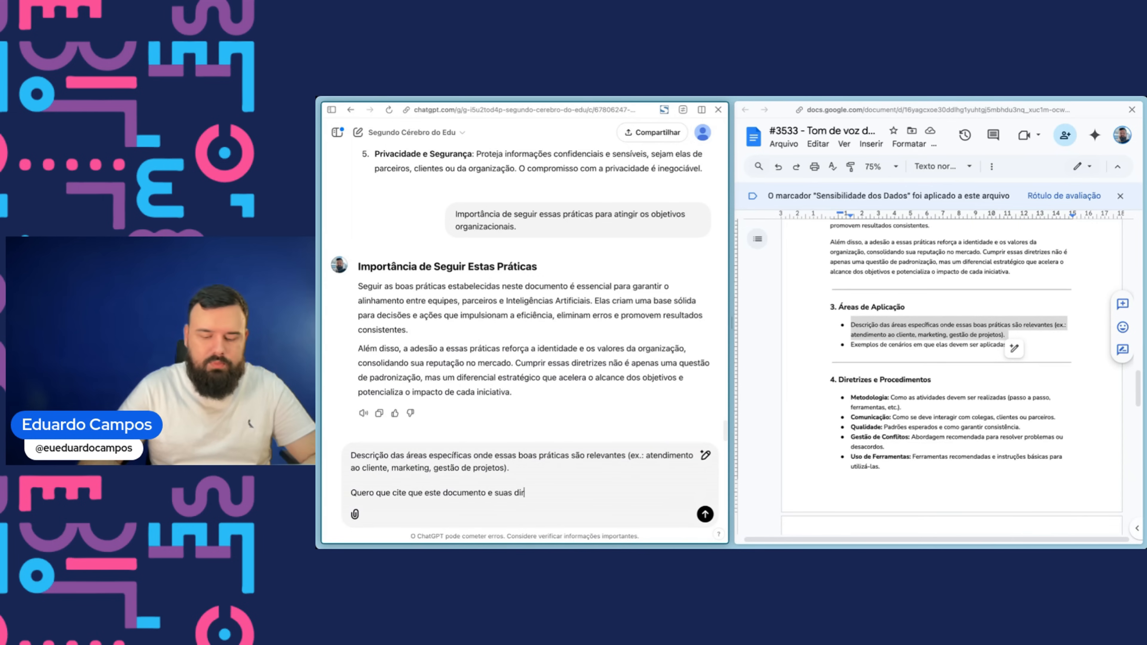
text(etrizes serão)
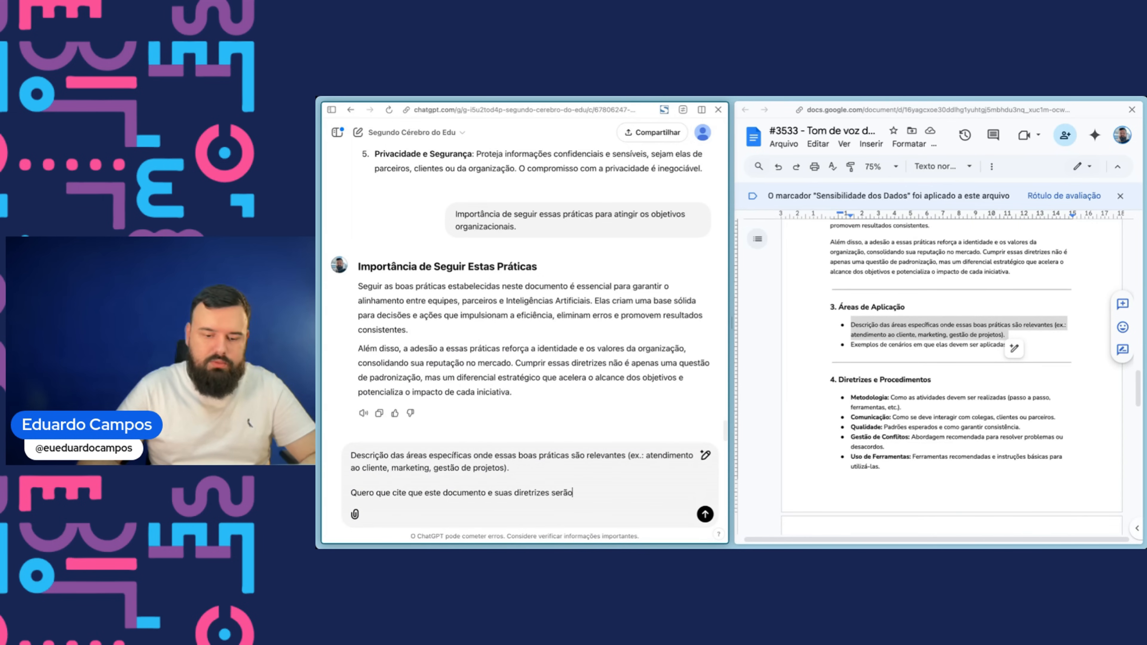
text( aplicados a produção de roteiros, reels, respostas em rede social)
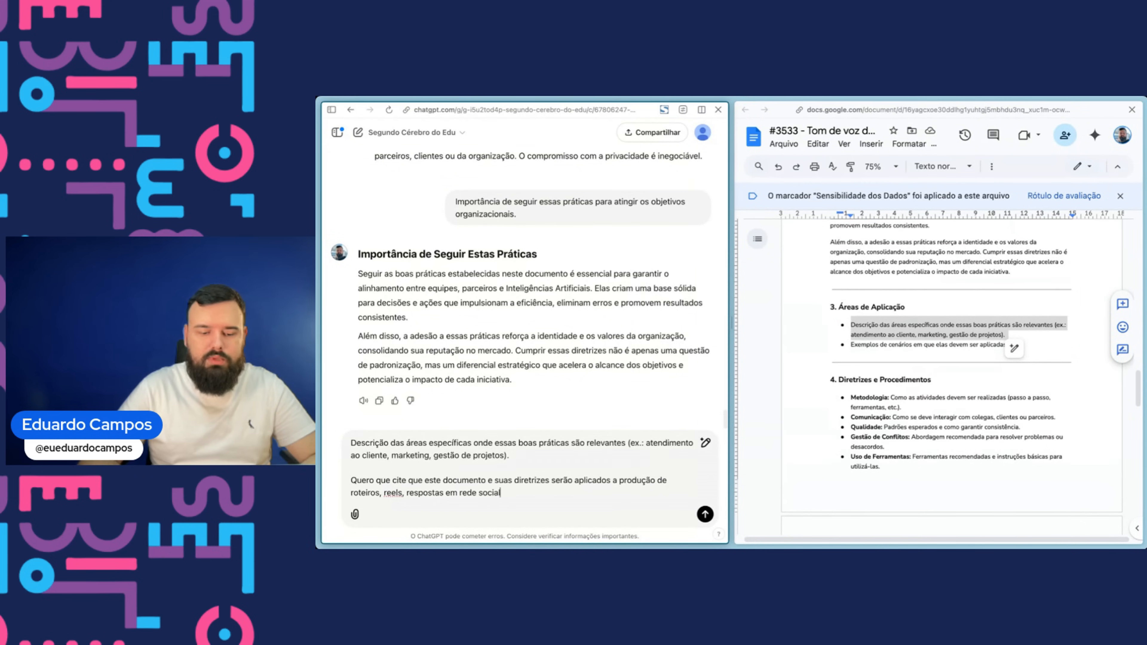
text(, email, roteiro de eventos e afins relacio)
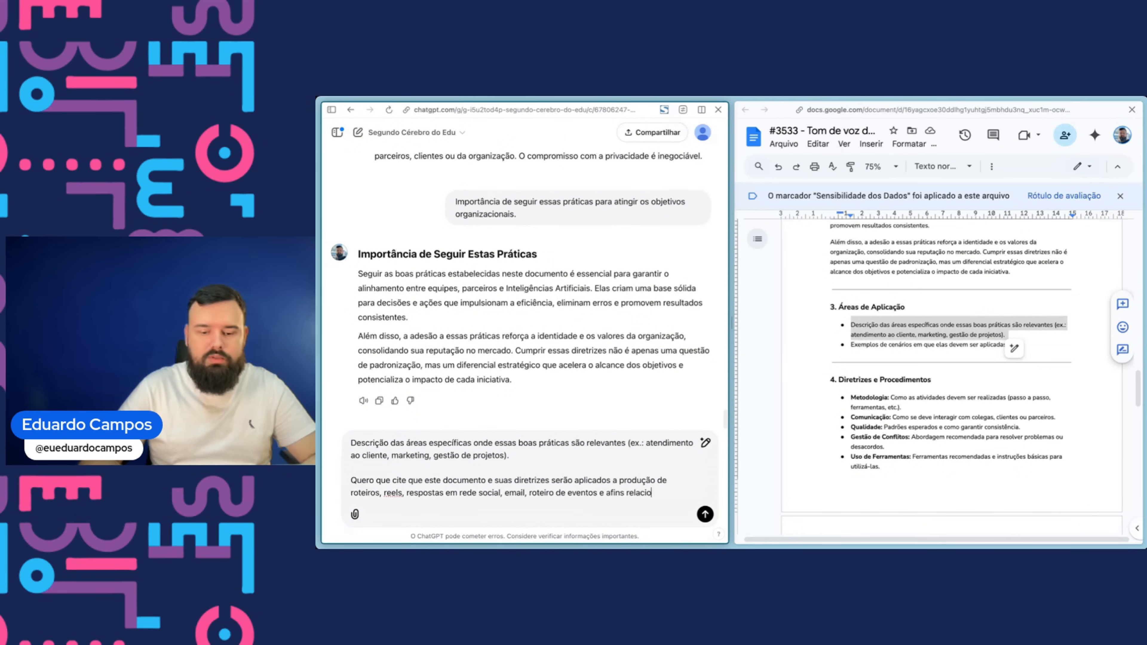
text(nados ou co)
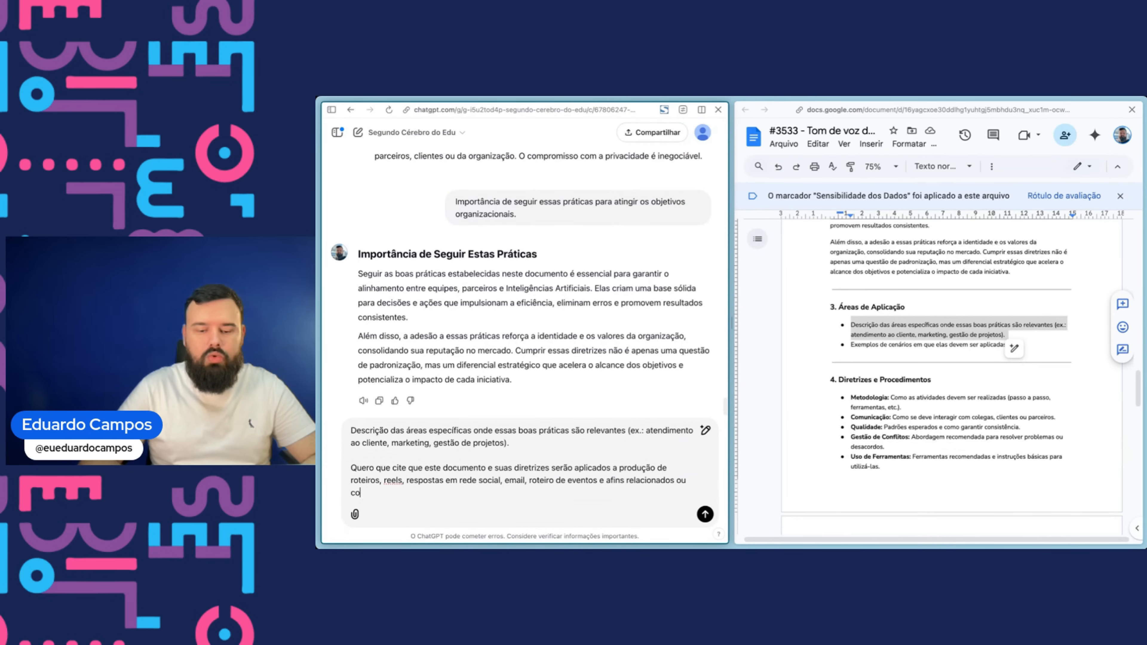
text(m partici)
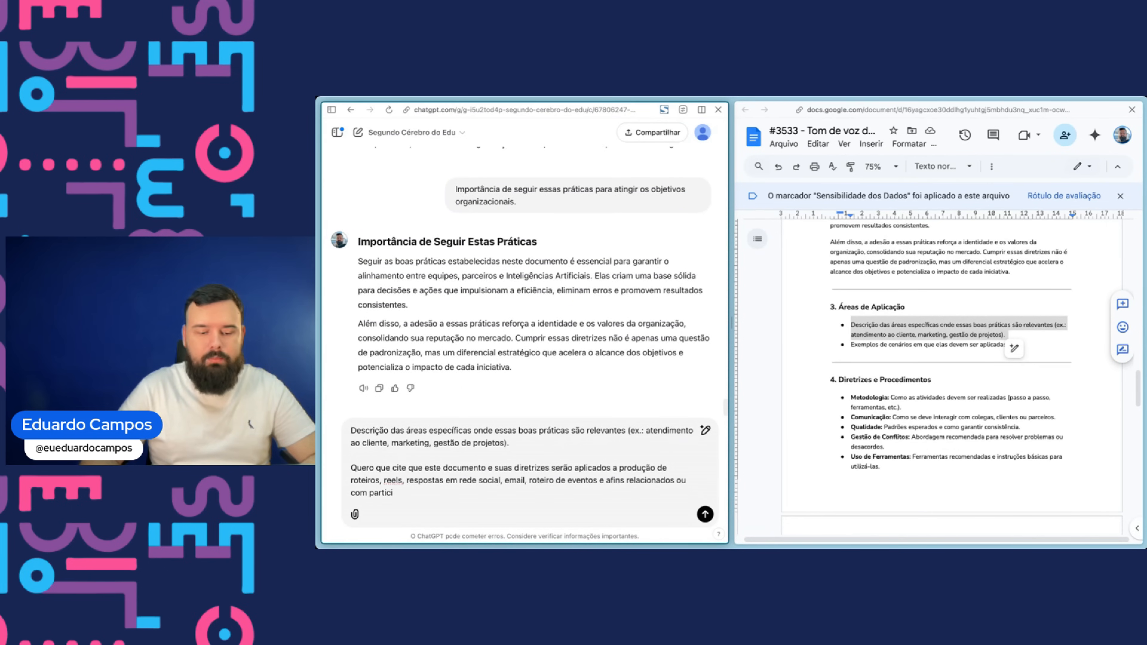
text(pação do Ed)
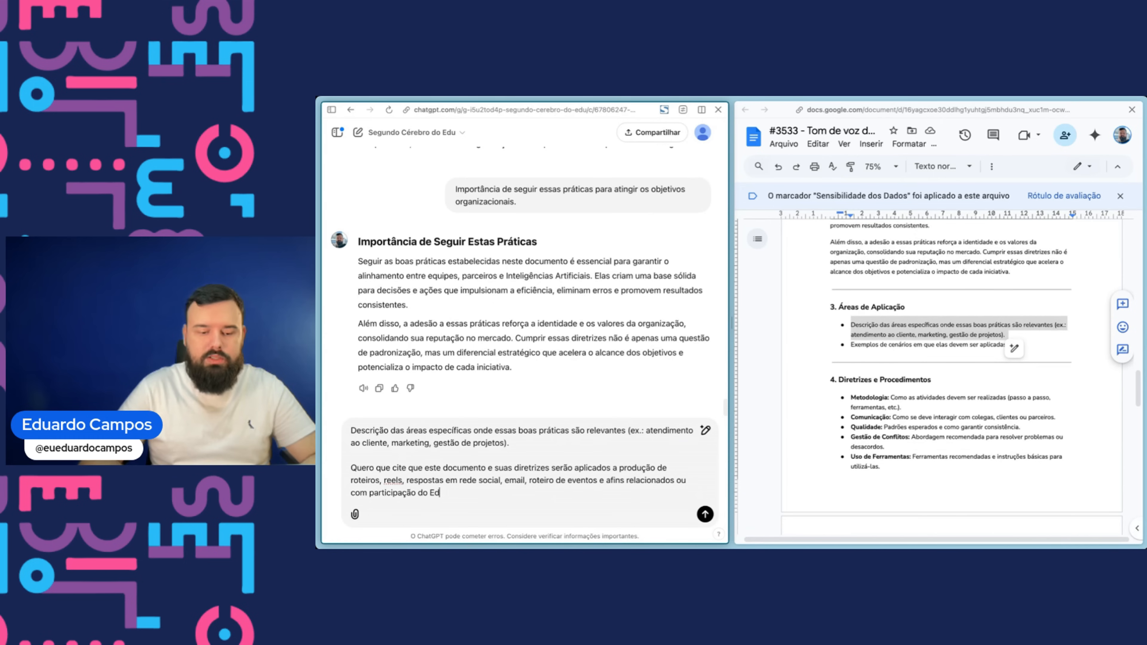
text(u)
key(Return)
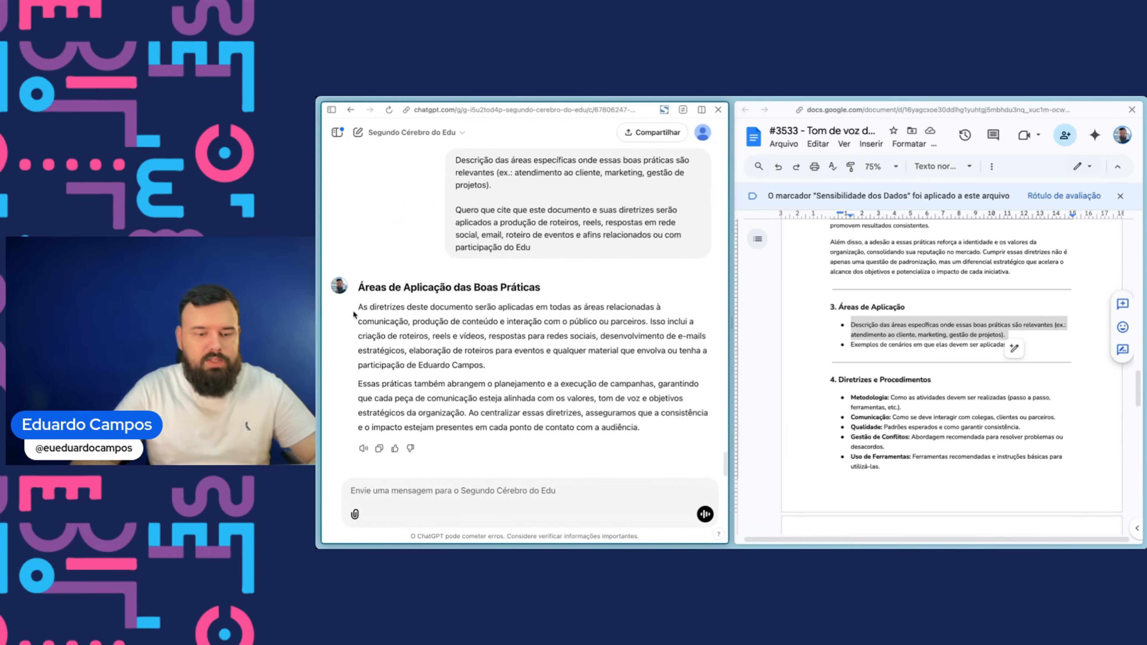
- Replace the two Áreas de Aplicação bullets with the GPT's application-area paragraphs
drag(357, 309, 690, 431)
key(super+c)
click(869, 334)
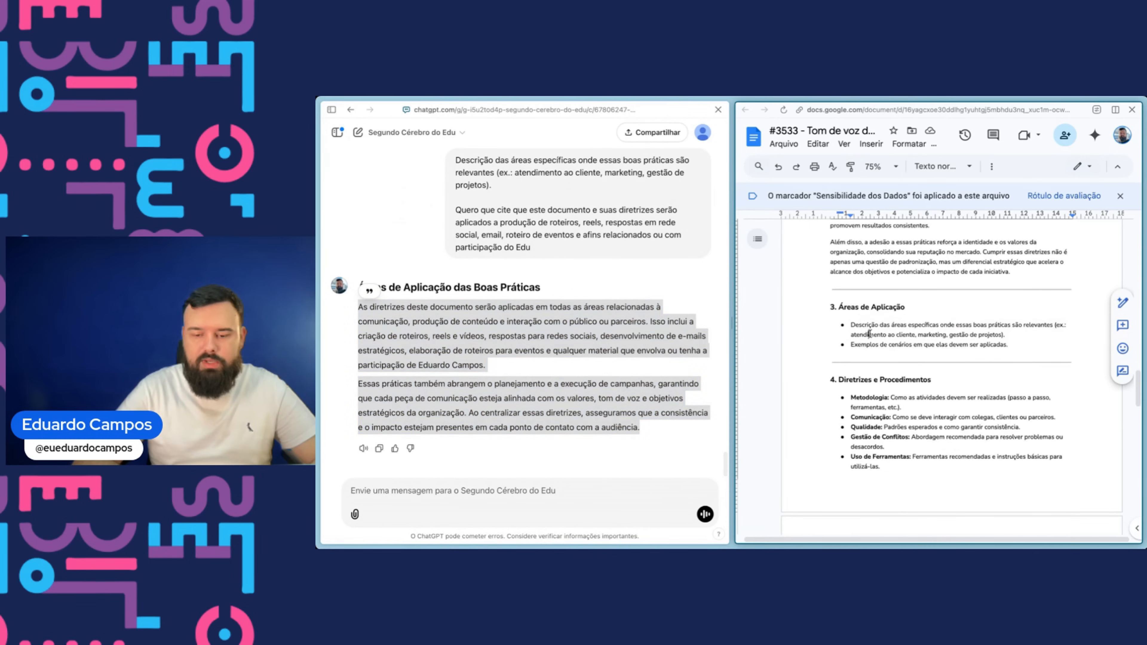
drag(848, 324, 1004, 352)
key(BackSpace)
key(BackSpace)
key(super+z)
key(Return)
key(BackSpace)
key(BackSpace)
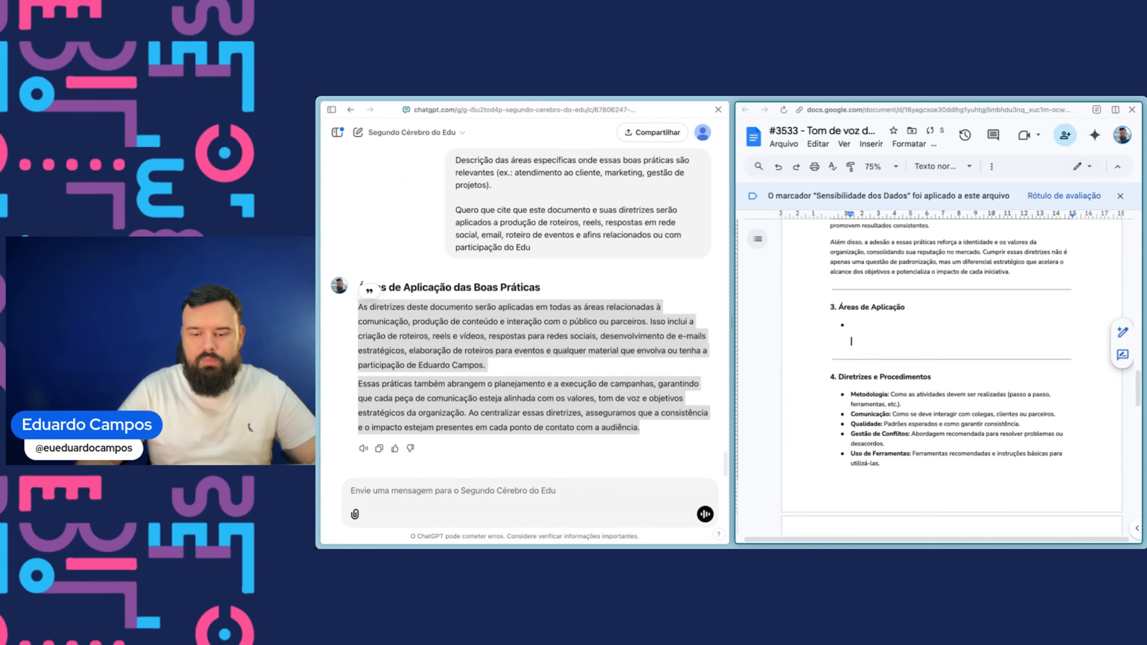
key(super+v)
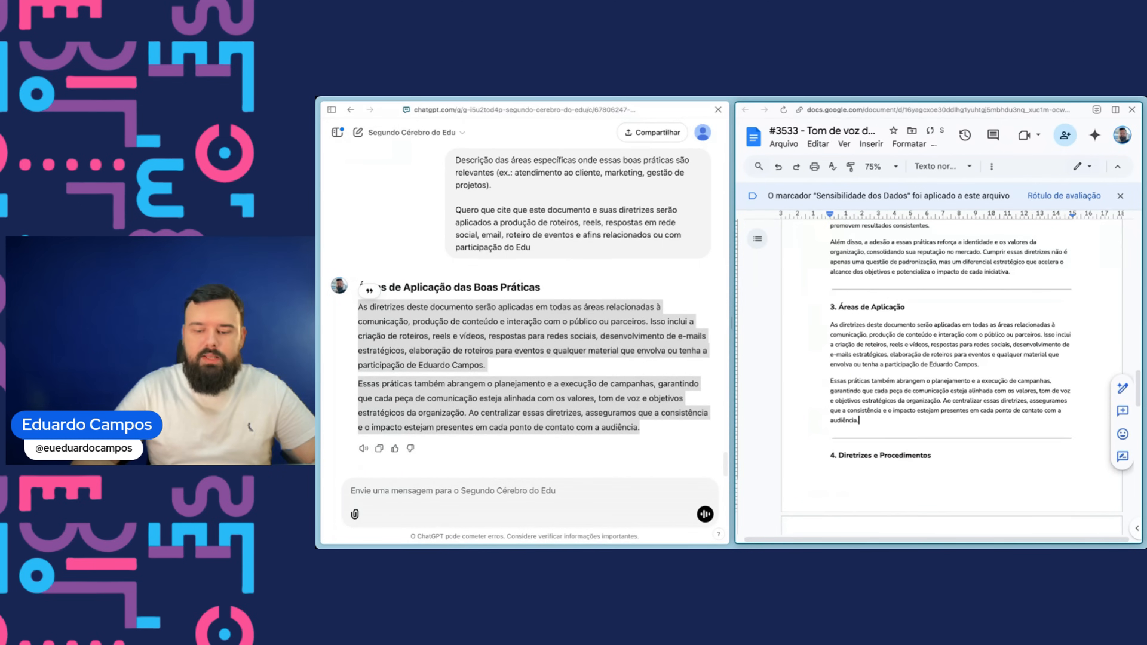
- Copy the Diretrizes e Procedimentos heading and its bullets and send them to the GPT
scroll(937, 370, down, 3)
scroll(831, 269, down, 2)
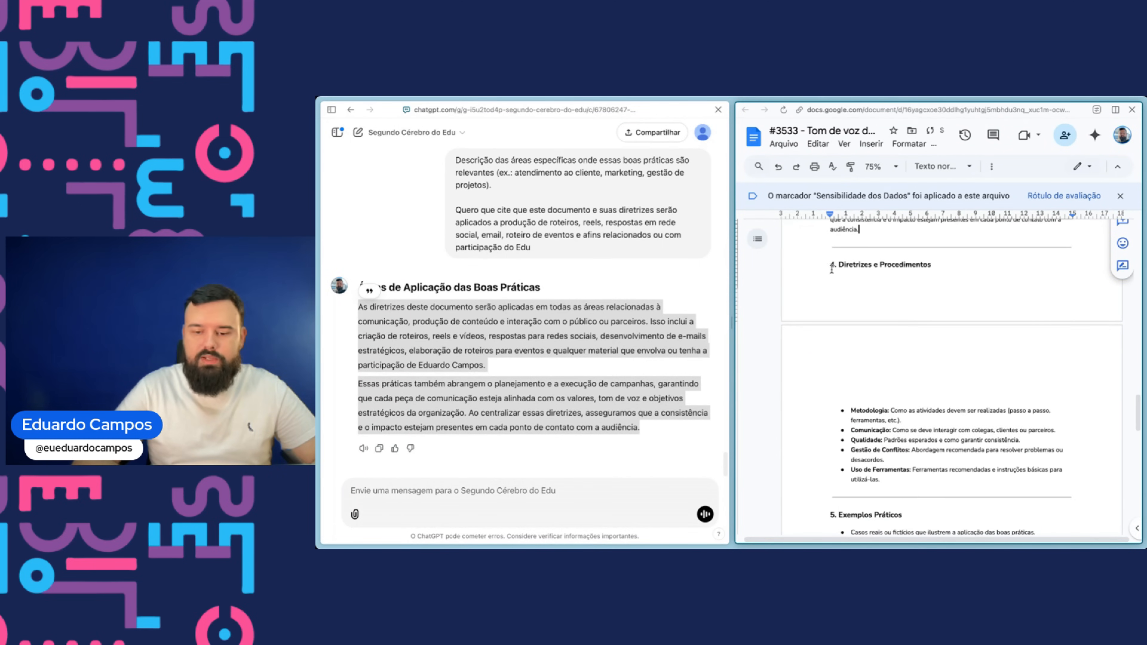
drag(830, 266, 881, 481)
key(super+c)
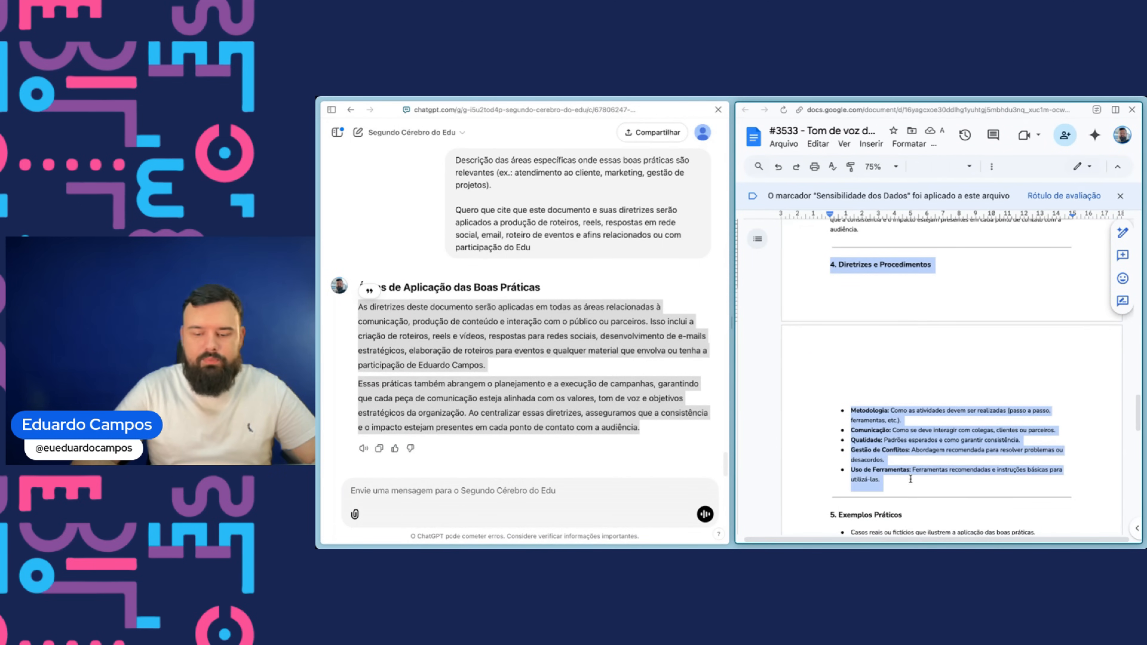
click(547, 490)
key(super+v)
key(Return)
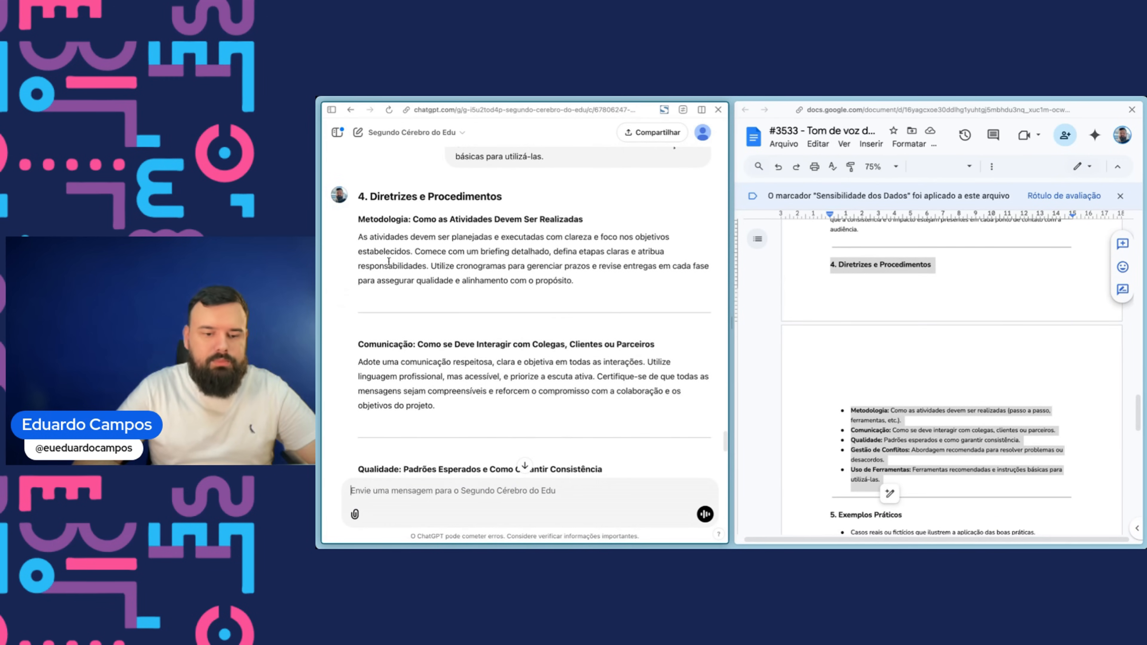
- Read through the GPT's Diretrizes e Procedimentos paragraphs, from Metodologia to Uso de Ferramentas
drag(423, 247, 567, 251)
click(568, 251)
drag(411, 261, 573, 281)
scroll(573, 281, down, 3)
click(377, 278)
drag(378, 277, 586, 285)
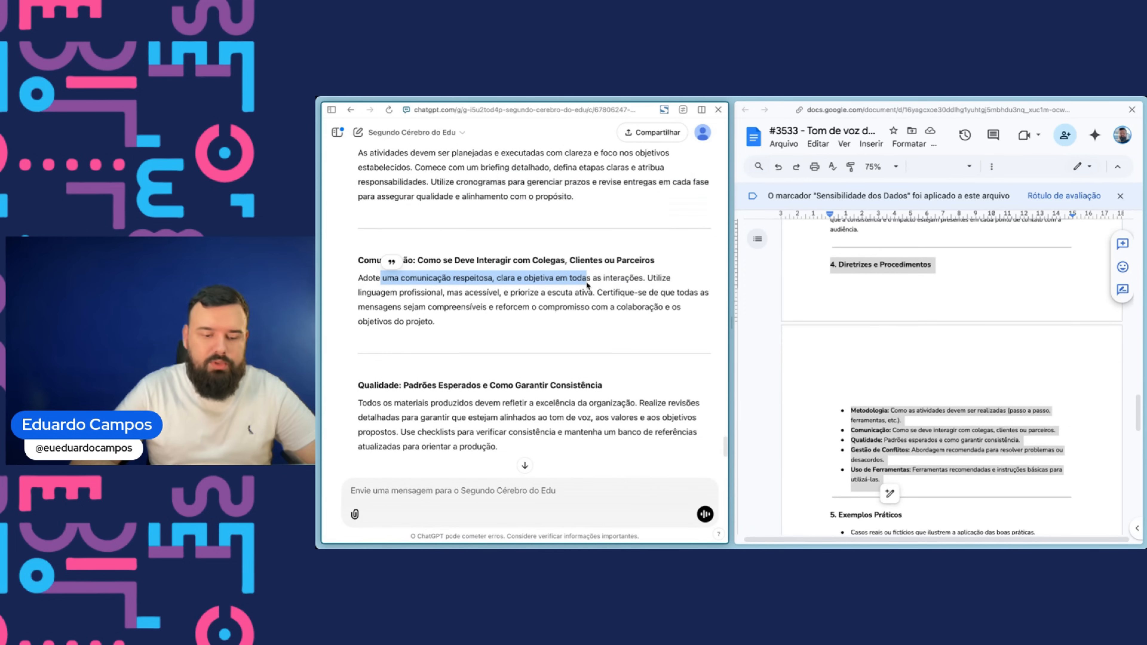
scroll(405, 307, down, 3)
drag(401, 308, 610, 304)
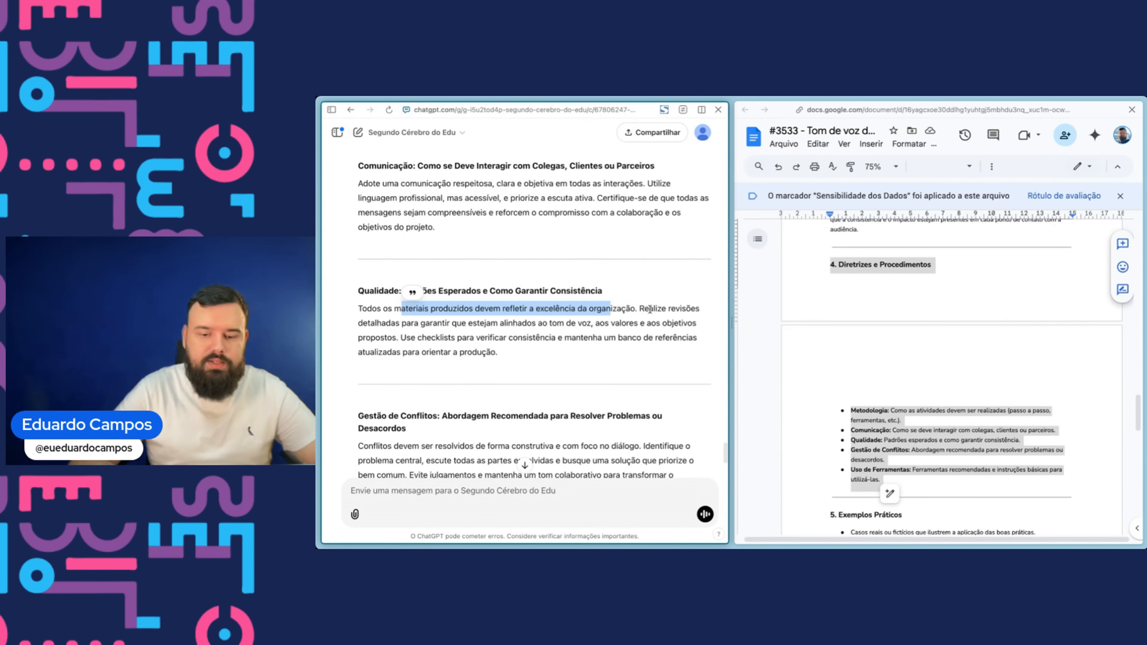
drag(370, 323, 587, 337)
scroll(452, 367, down, 3)
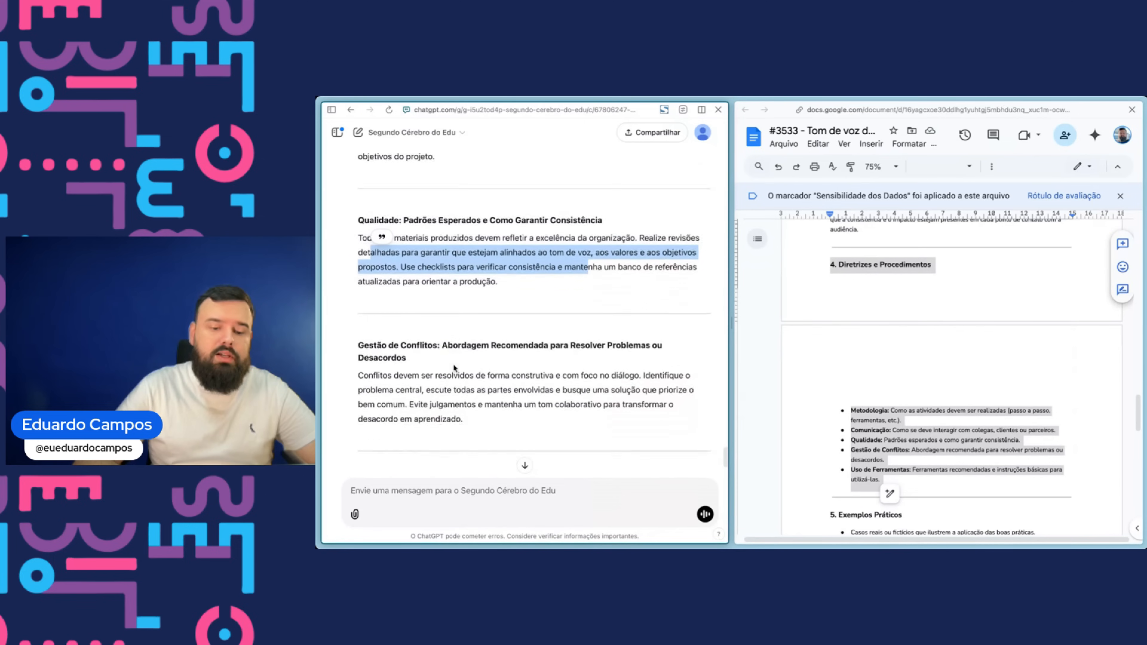
drag(383, 352, 622, 351)
scroll(621, 351, down, 2)
scroll(622, 351, down, 1)
drag(366, 269, 633, 283)
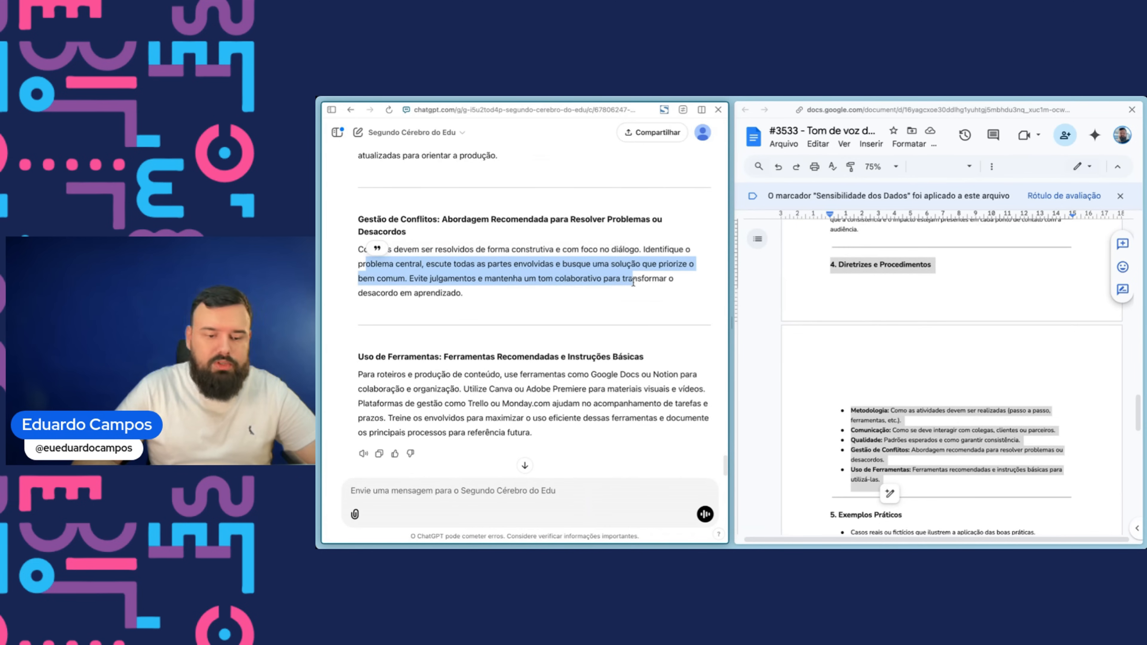
drag(367, 374, 625, 387)
click(604, 379)
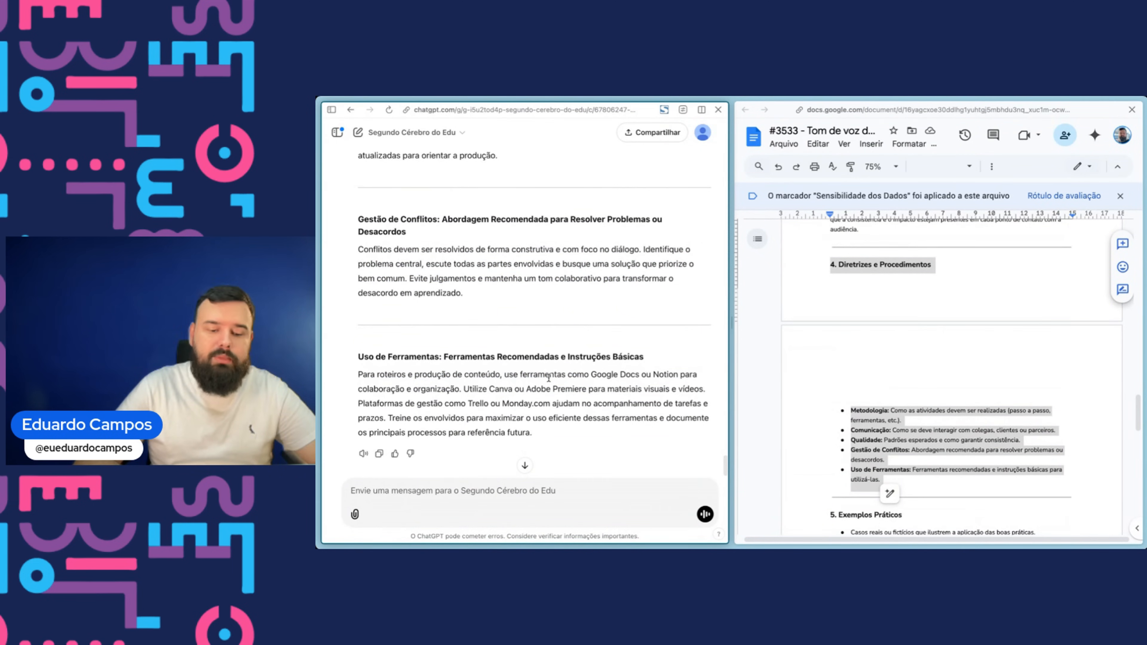
drag(549, 378, 637, 384)
scroll(634, 387, up, 10)
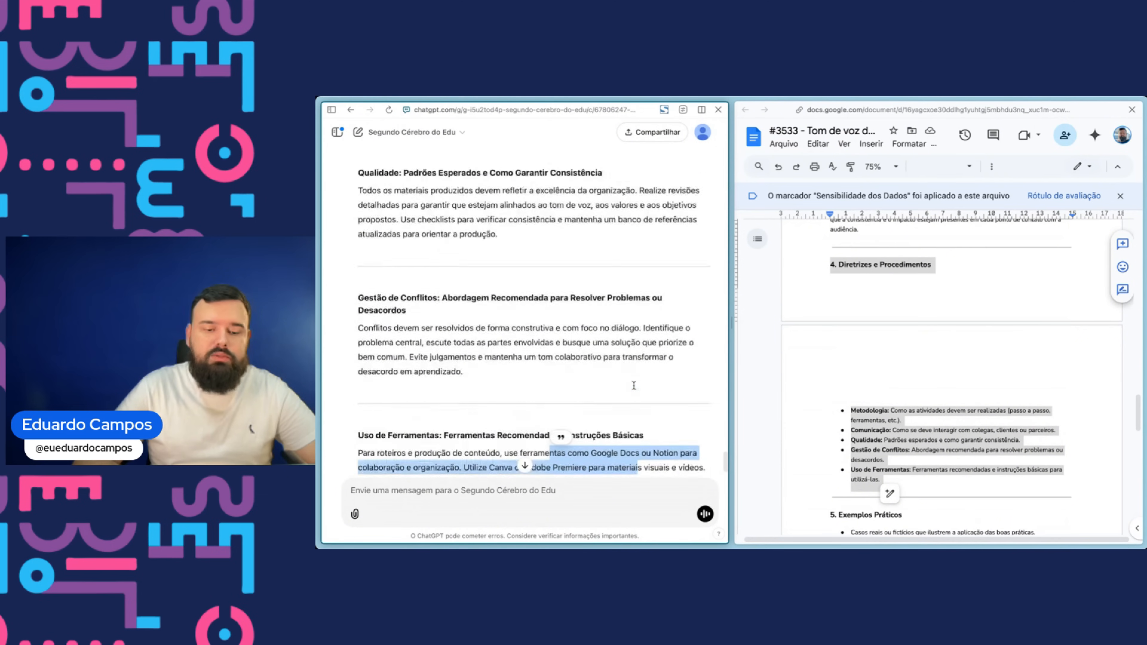
scroll(632, 384, down, 3)
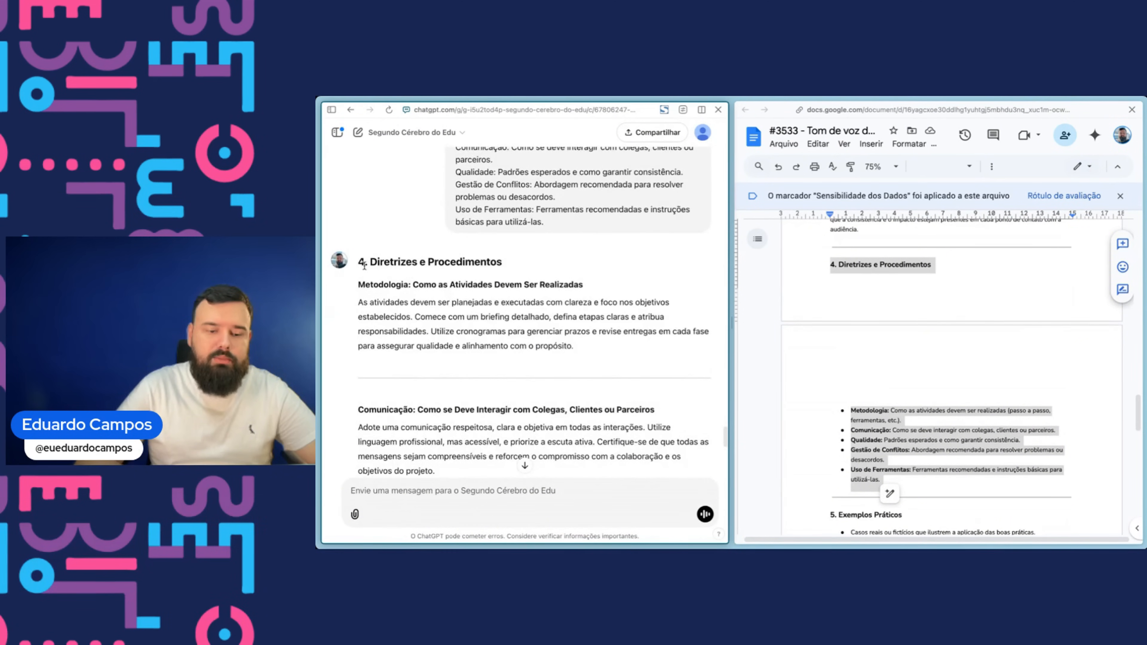
- Replace the Diretrizes e Procedimentos bullets in the document with the GPT's five guideline paragraphs, removing the leftover empty lines
drag(356, 287, 648, 464)
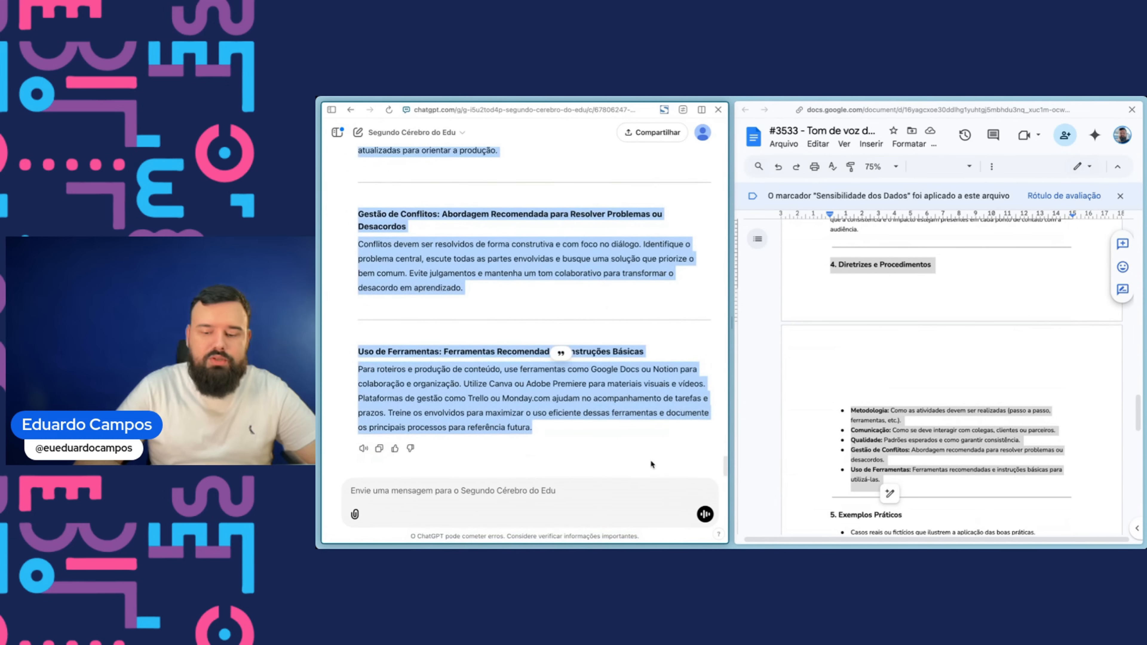
click(901, 410)
drag(839, 415, 894, 478)
key(ctrl+v)
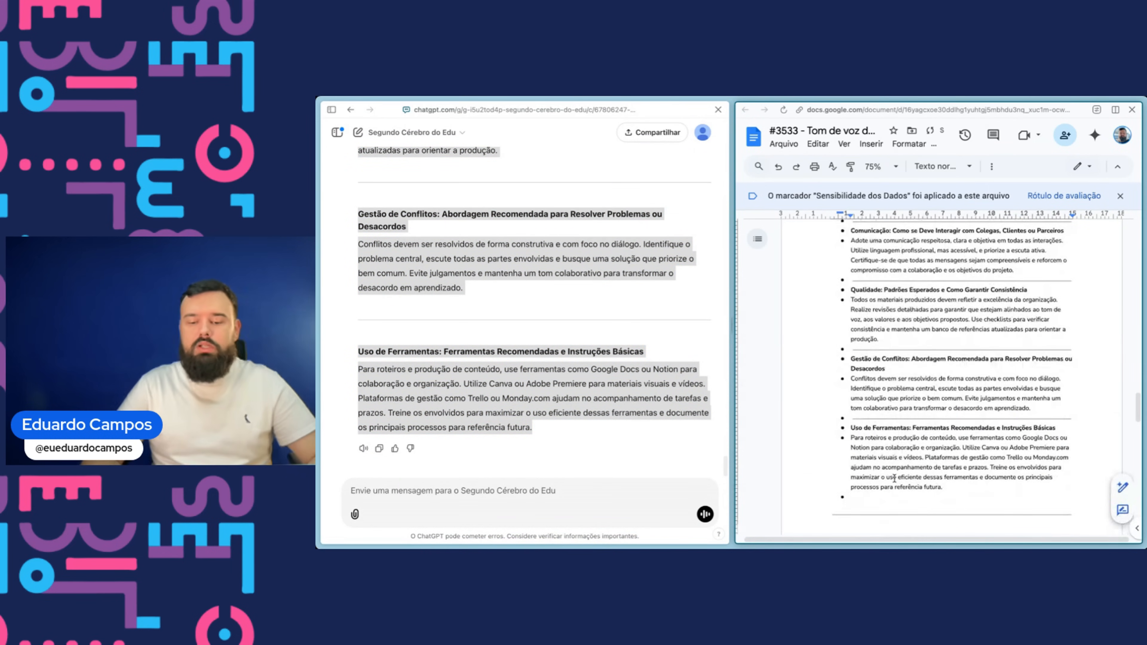
key(BackSpace)
key(BackSpace)
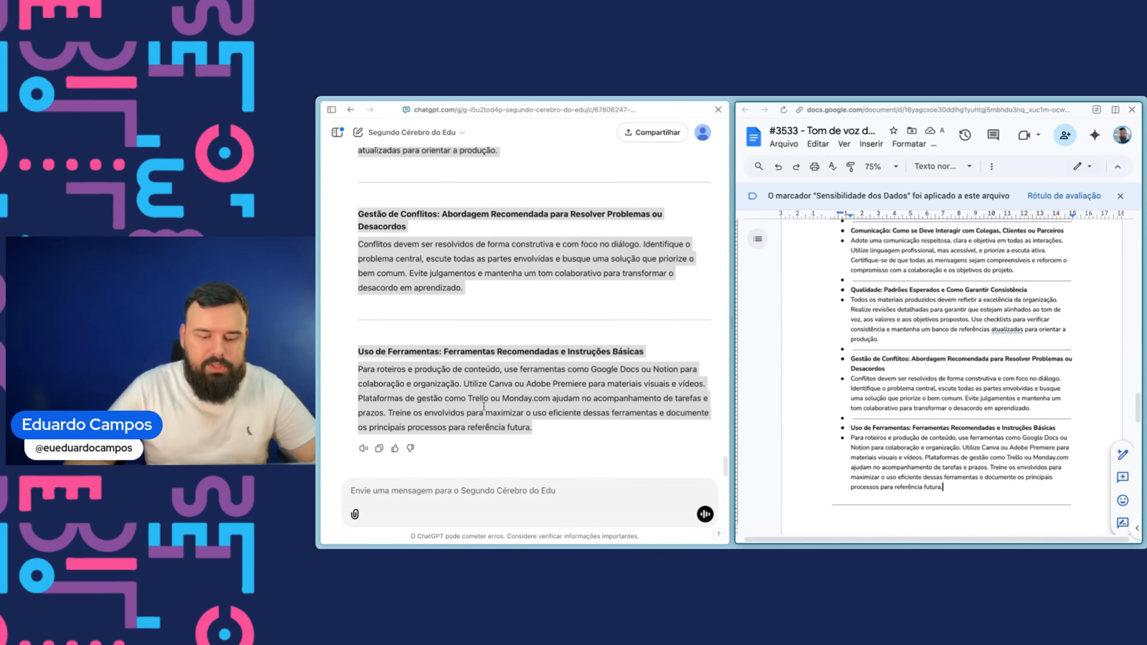
- Scroll through the whole document to review the remaining sections
scroll(902, 378, down, 2)
scroll(902, 379, down, 6)
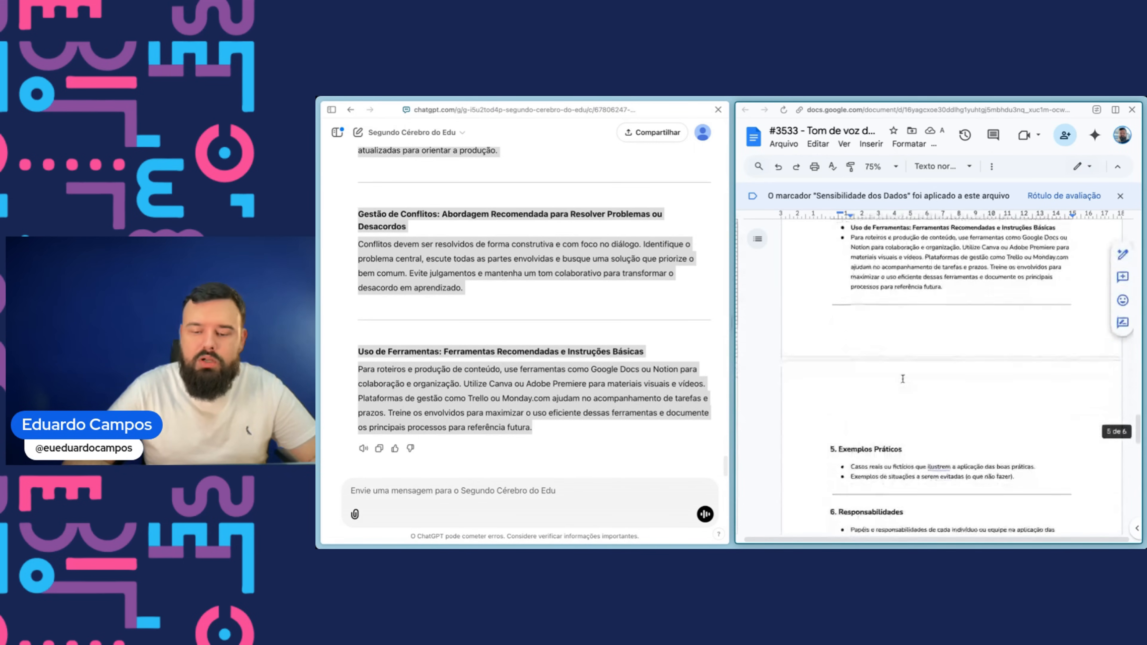
scroll(902, 378, down, 2)
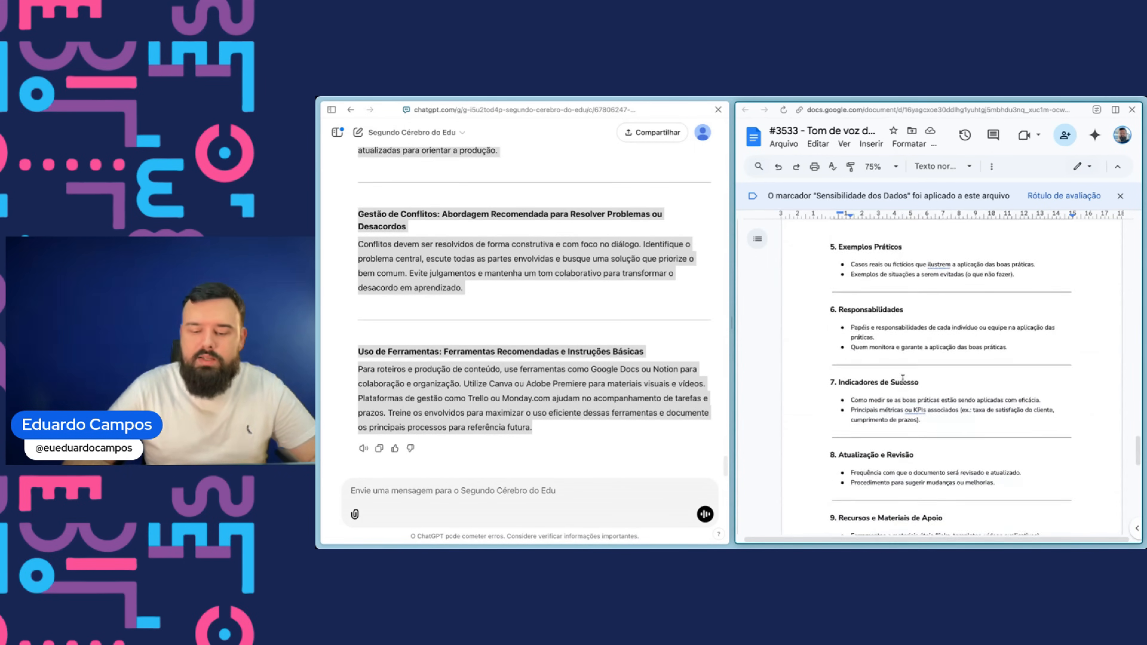
click(475, 241)
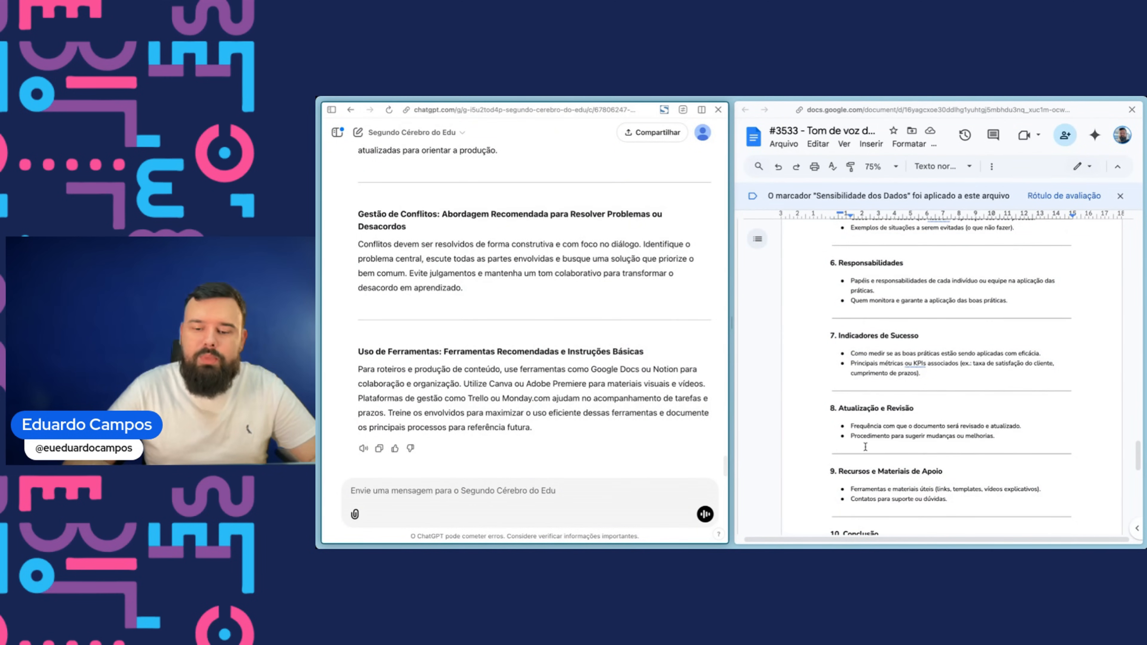
scroll(859, 405, down, 10)
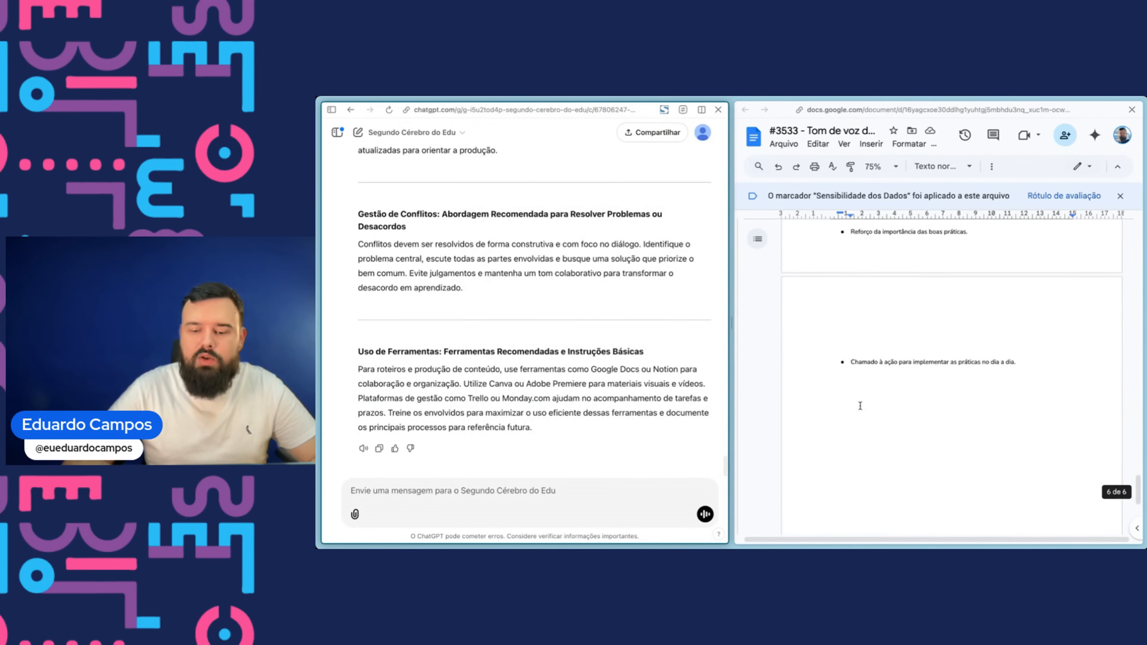
scroll(859, 410, up, 10)
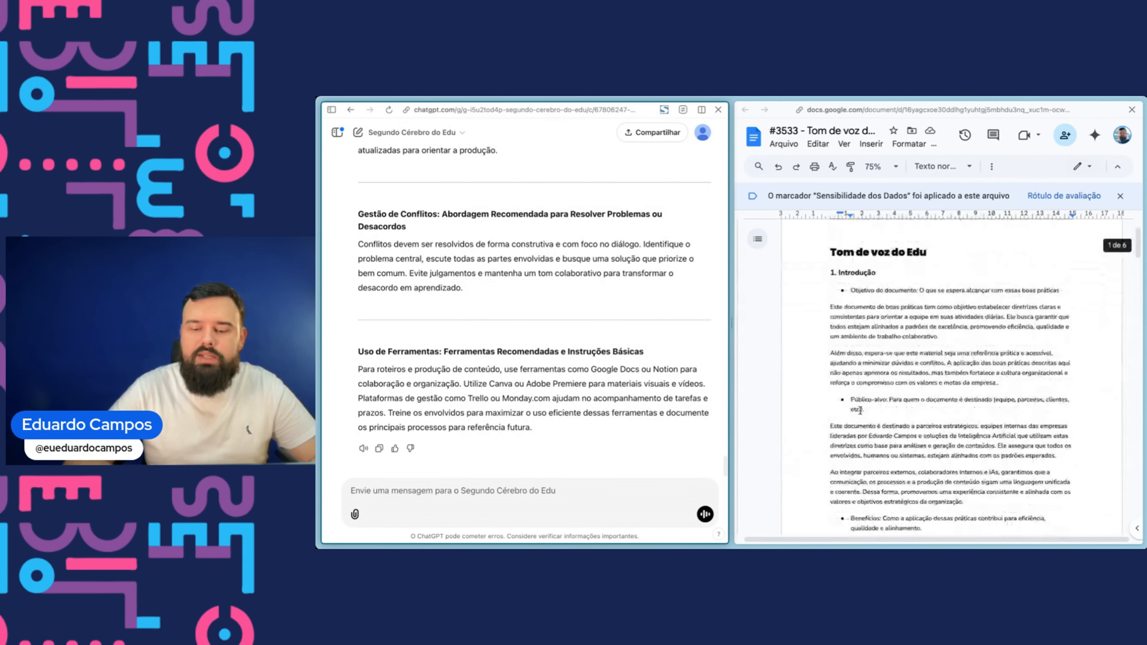
scroll(859, 410, down, 15)
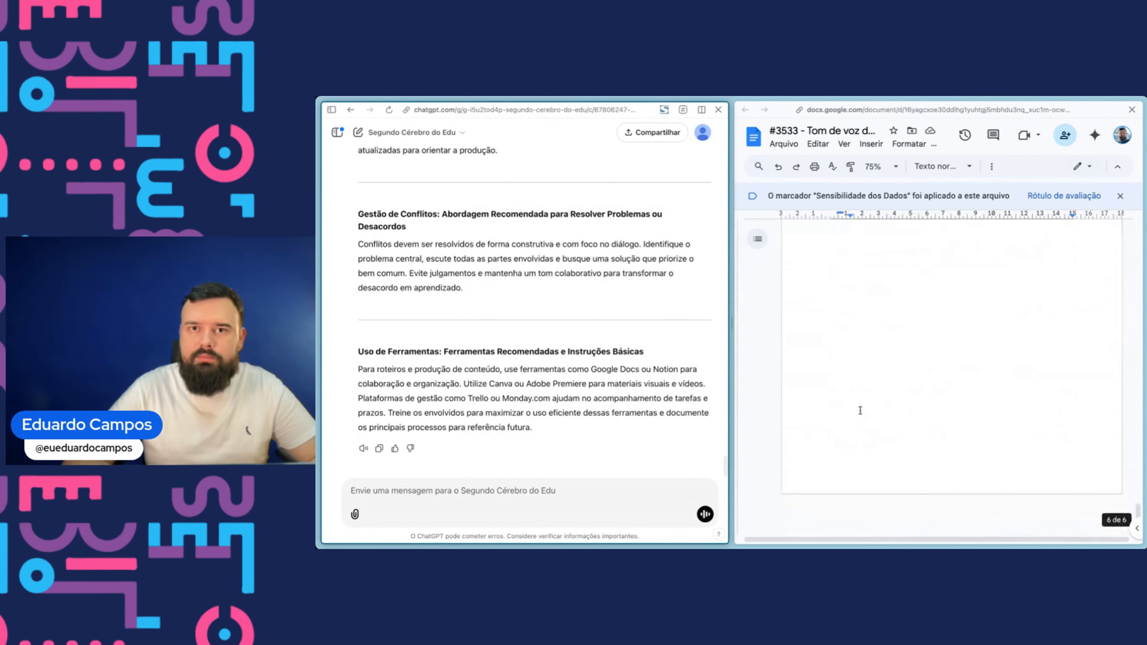
scroll(860, 410, up, 20)
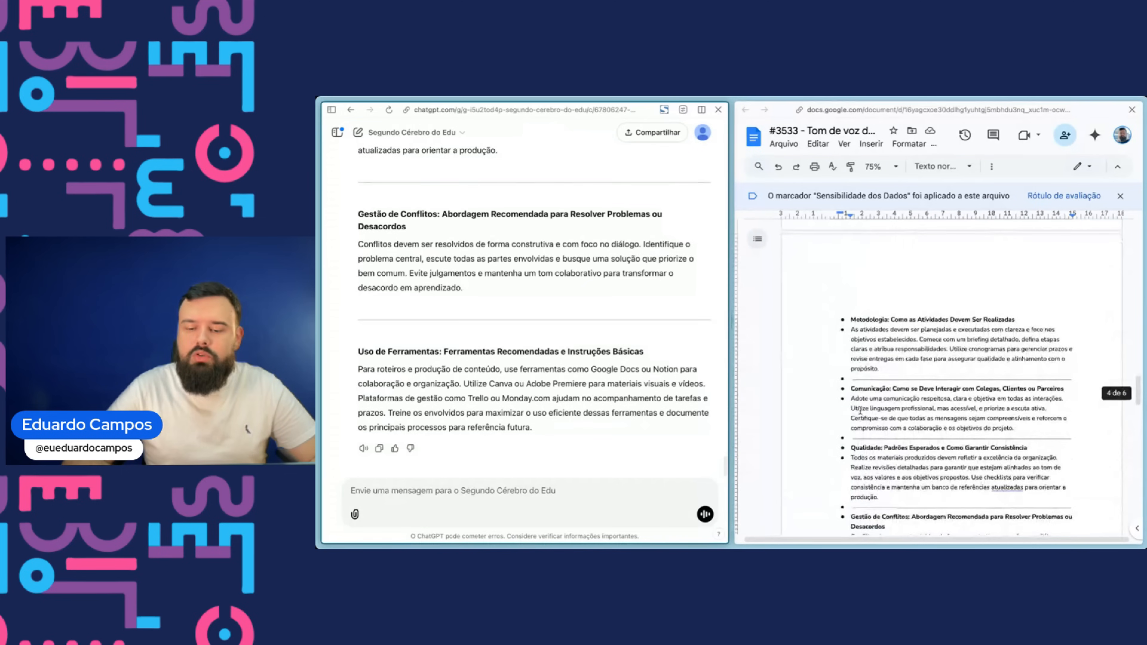
scroll(859, 410, up, 10)
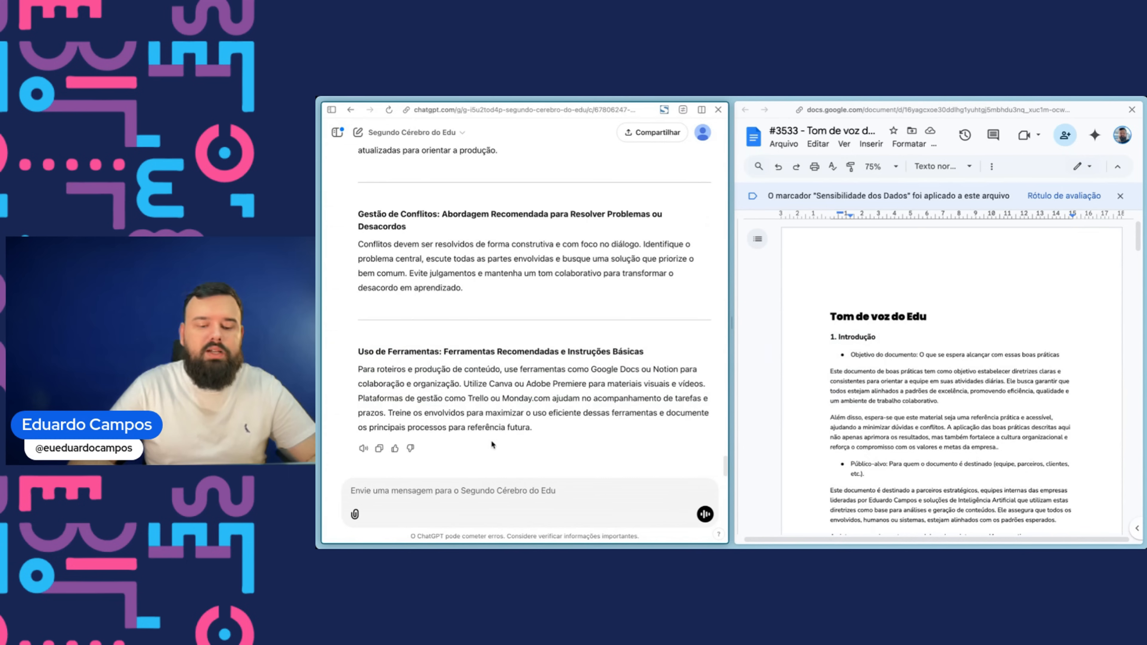
- Ask the GPT for a list of 35 words that fit Edu's discourse and could be easily incorporated
text(Me)
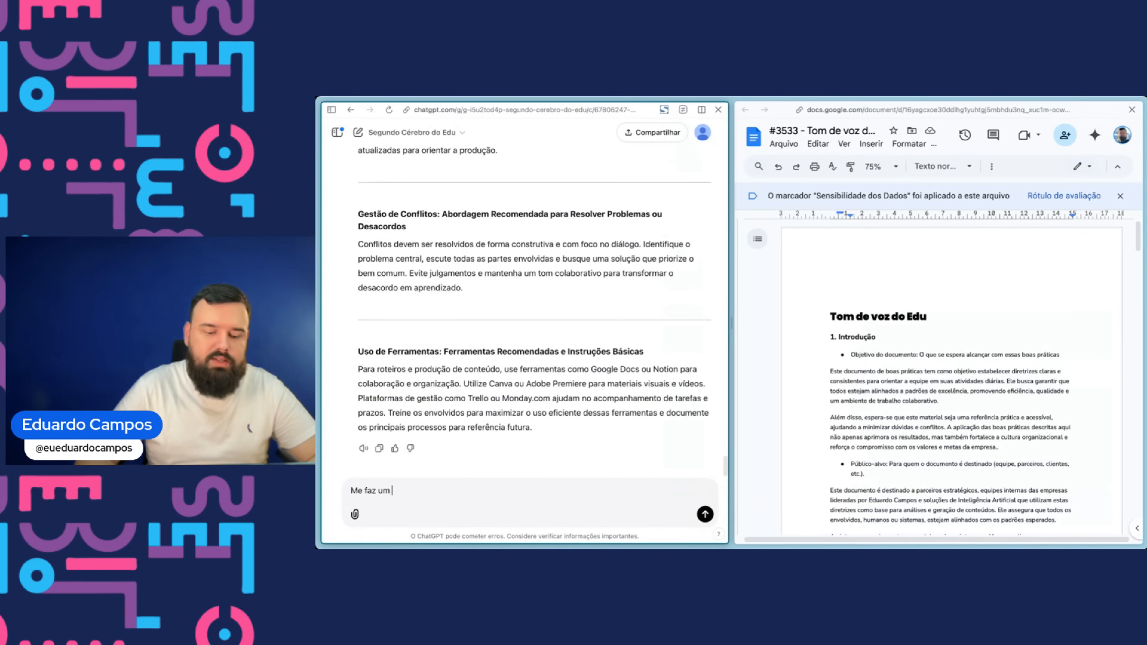
text( faz uma lista de )
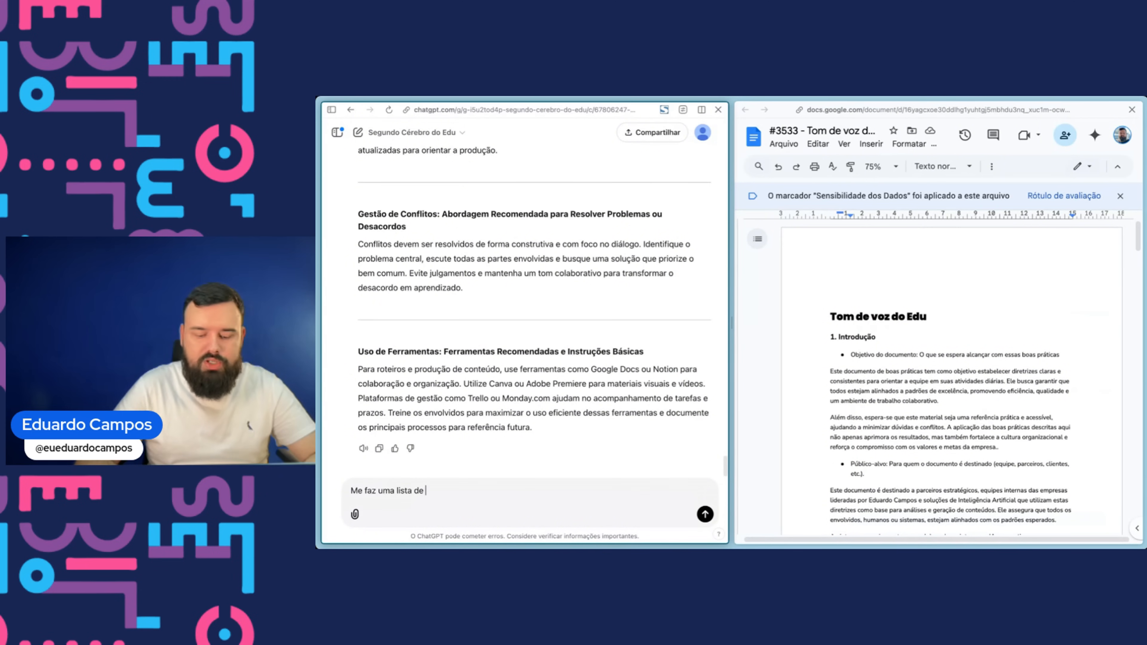
text(35 palavras que teriam a ver com o meu discurso e seria)
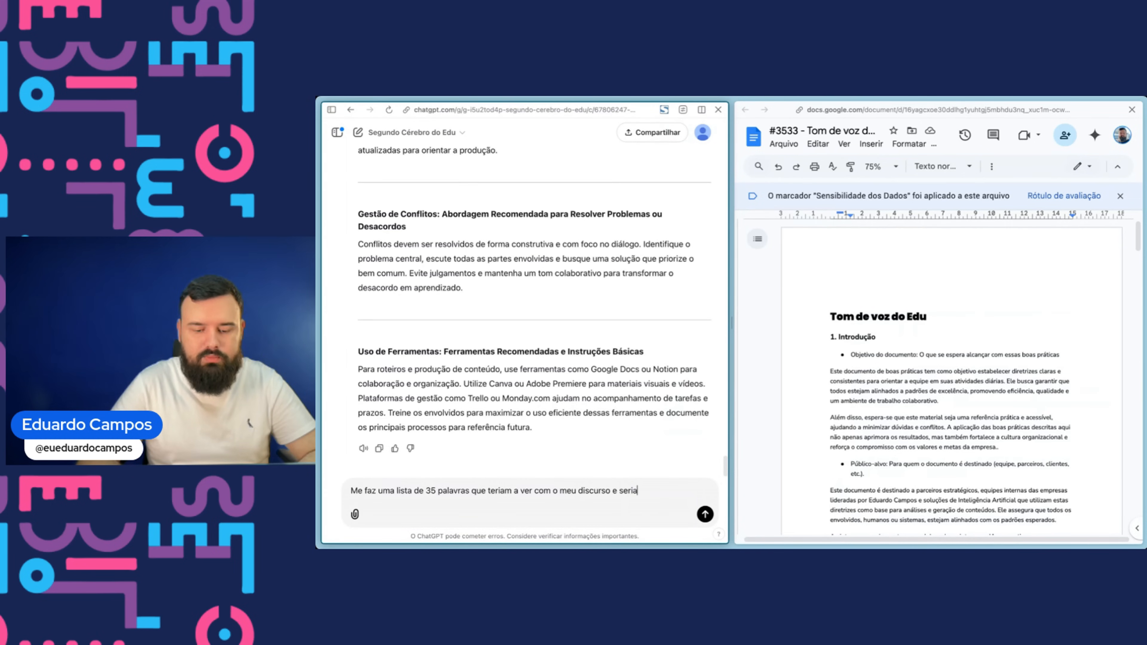
text(facuil)
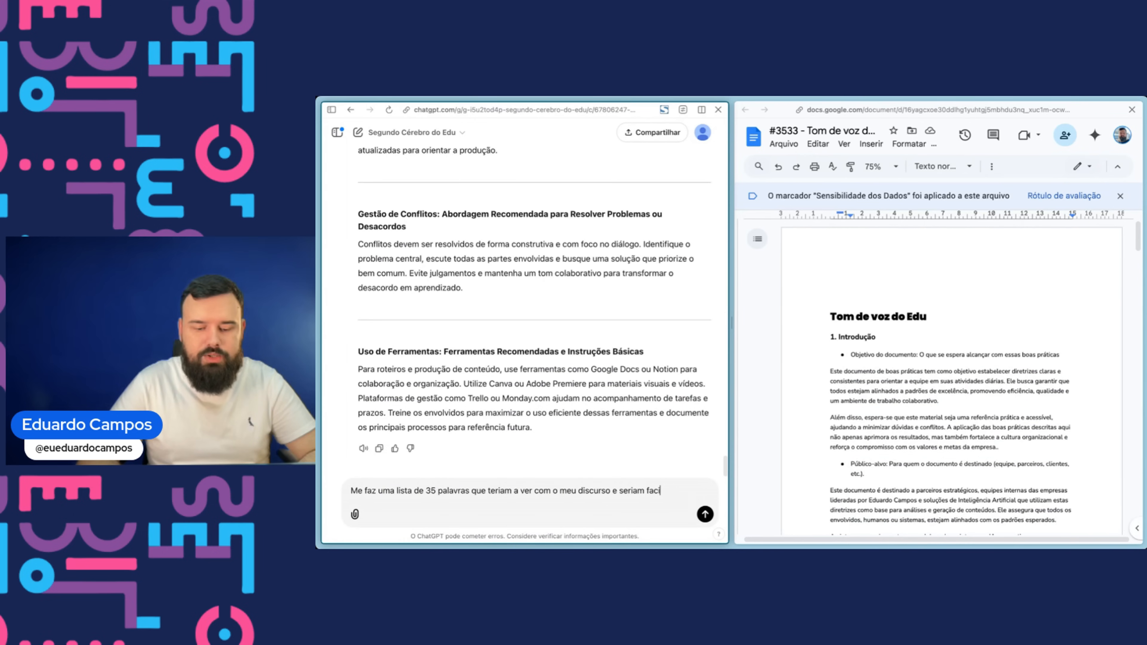
text(incorporadas)
key(Return)
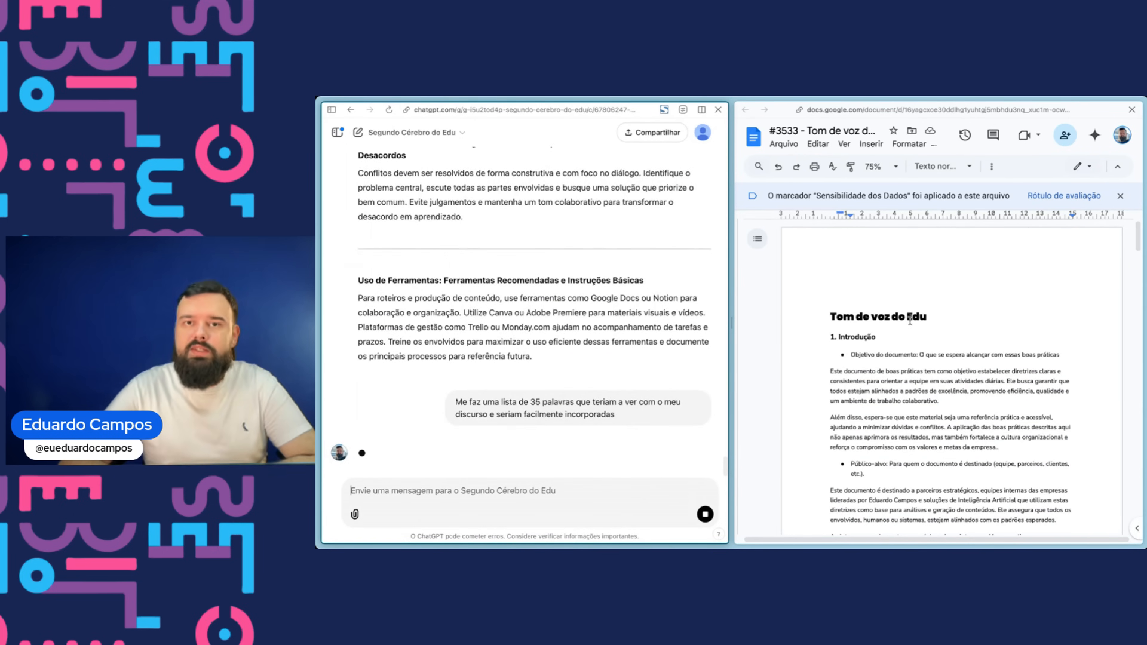
- Add a Lista de Palavras heading in Heading 2 style at the end of the document
scroll(988, 373, down, 20)
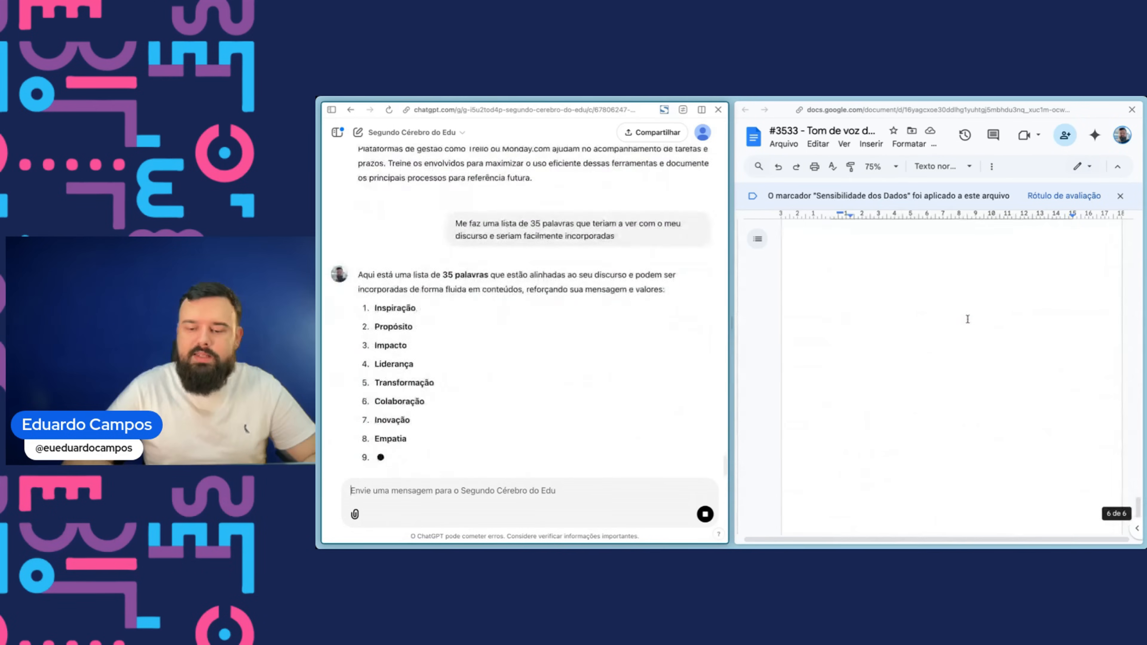
click(1052, 390)
key(Return)
key(Return)
key(Return)
key(BackSpace)
text(Lista de Palavras)
key(shift+Home)
key(ctrl+alt+2)
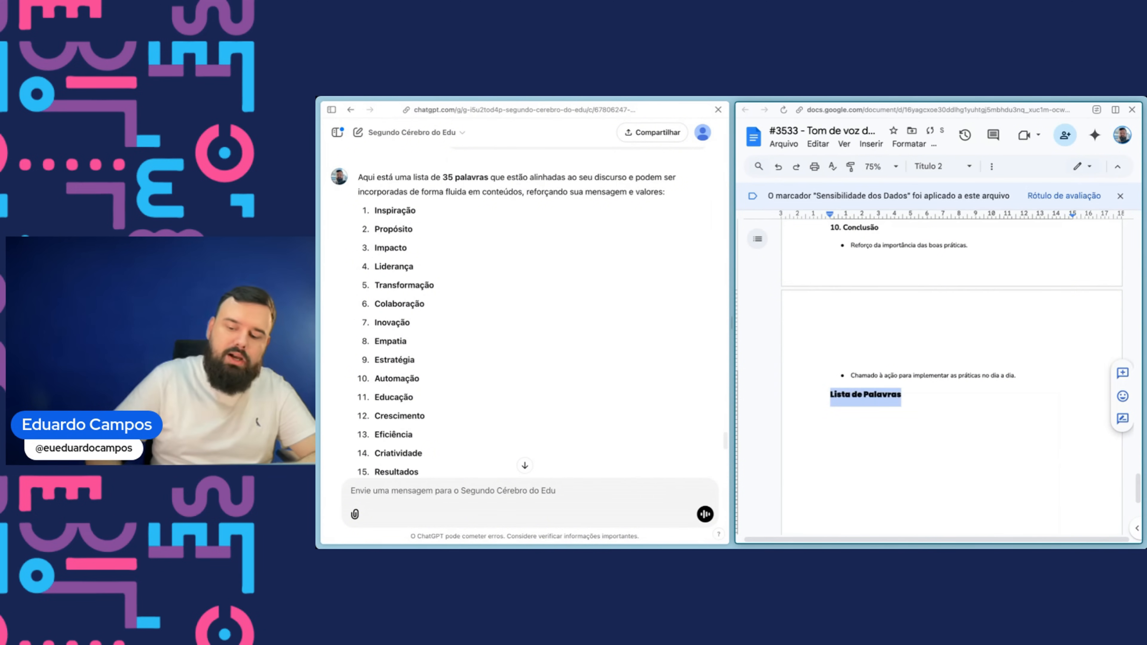
- Paste the GPT's 35 words below the Lista de Palavras heading
key(End)
key(Return)
drag(376, 210, 484, 366)
click(823, 416)
key(ctrl+v)
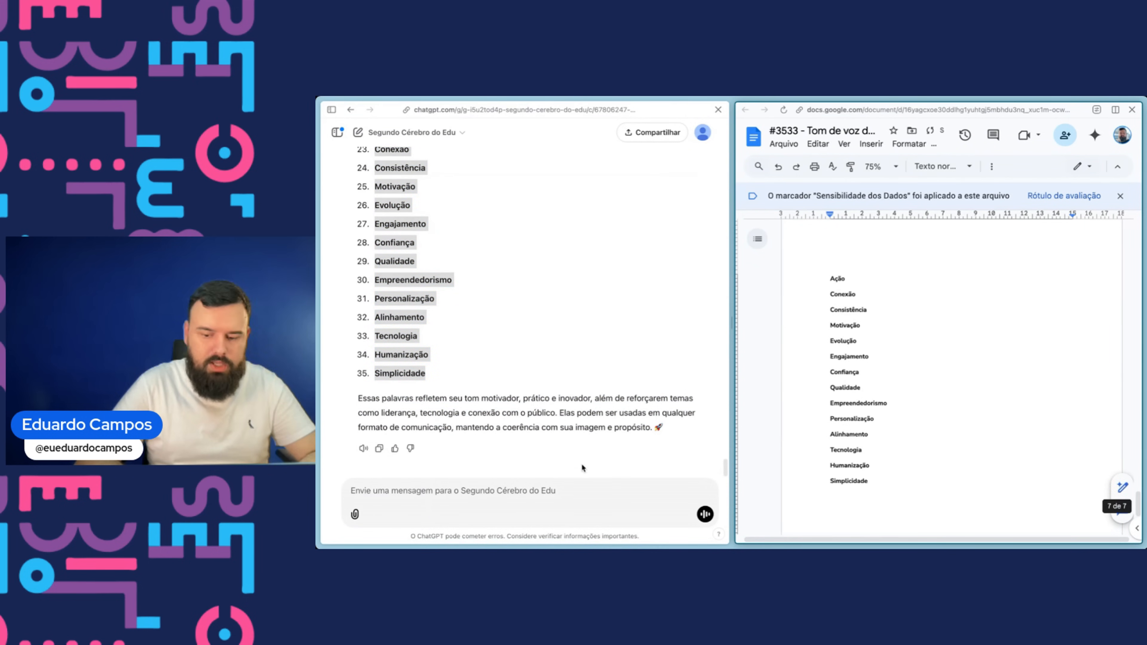
- Ask the GPT for 35 ideas of expressions and phrases, not only words
click(494, 484)
text(Ago)
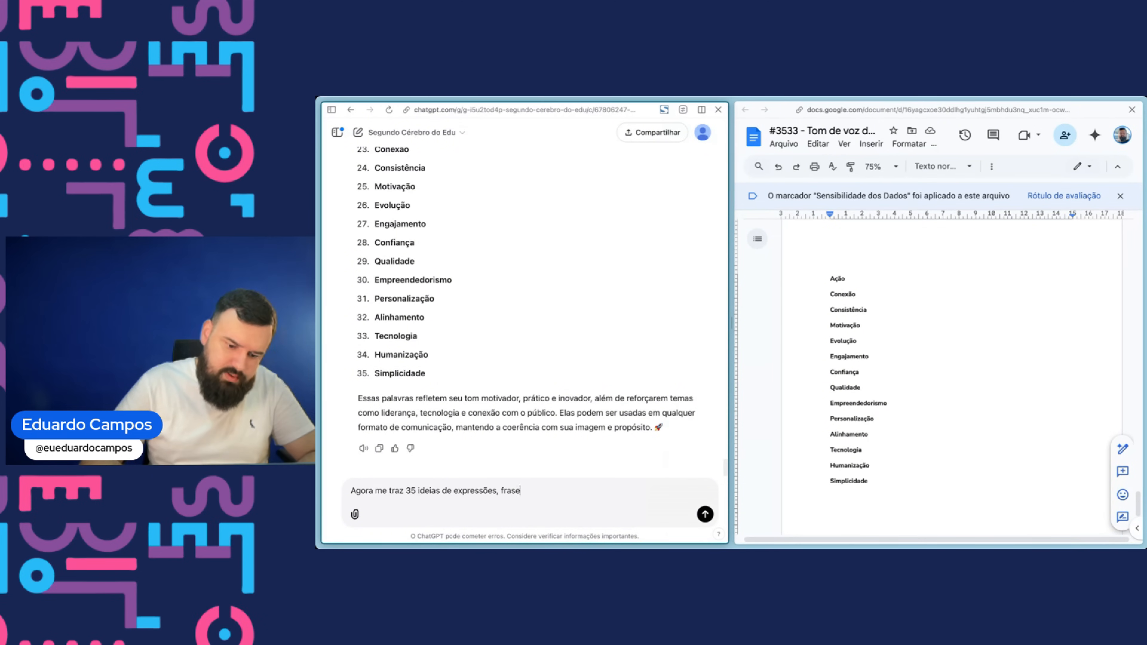
text(avras)
key(Return)
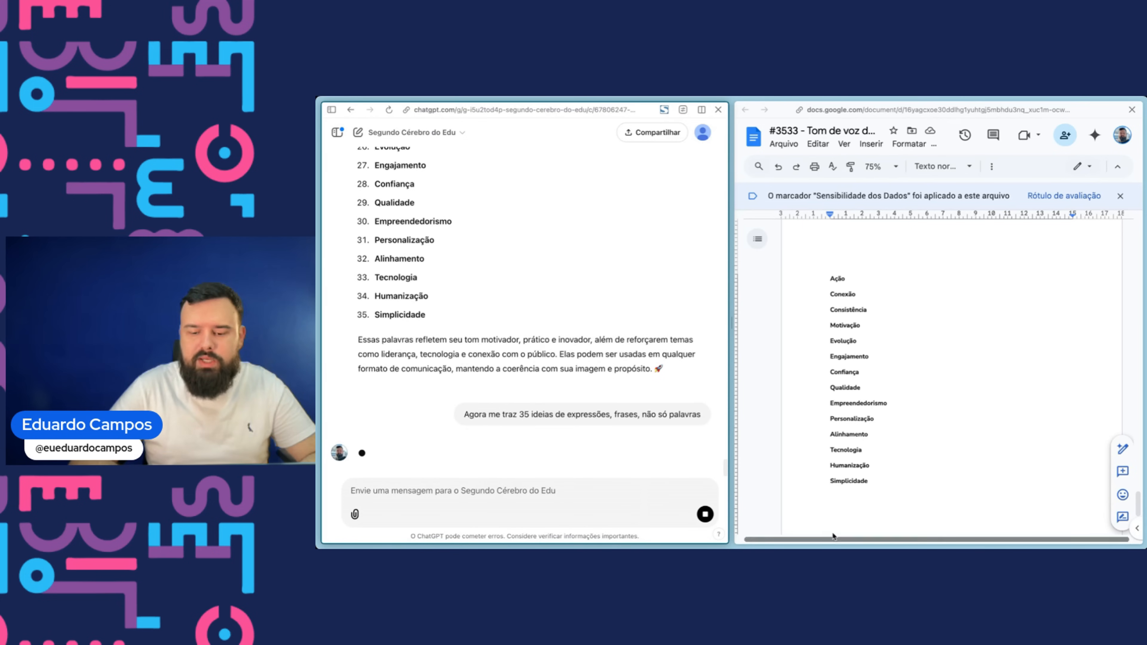
- Add an Expressões heading in Heading 2 style below the word list
click(893, 481)
key(Return)
text(Exprte)
key(BackSpace)
key(BackSpace)
text(essões)
key(shift+Home)
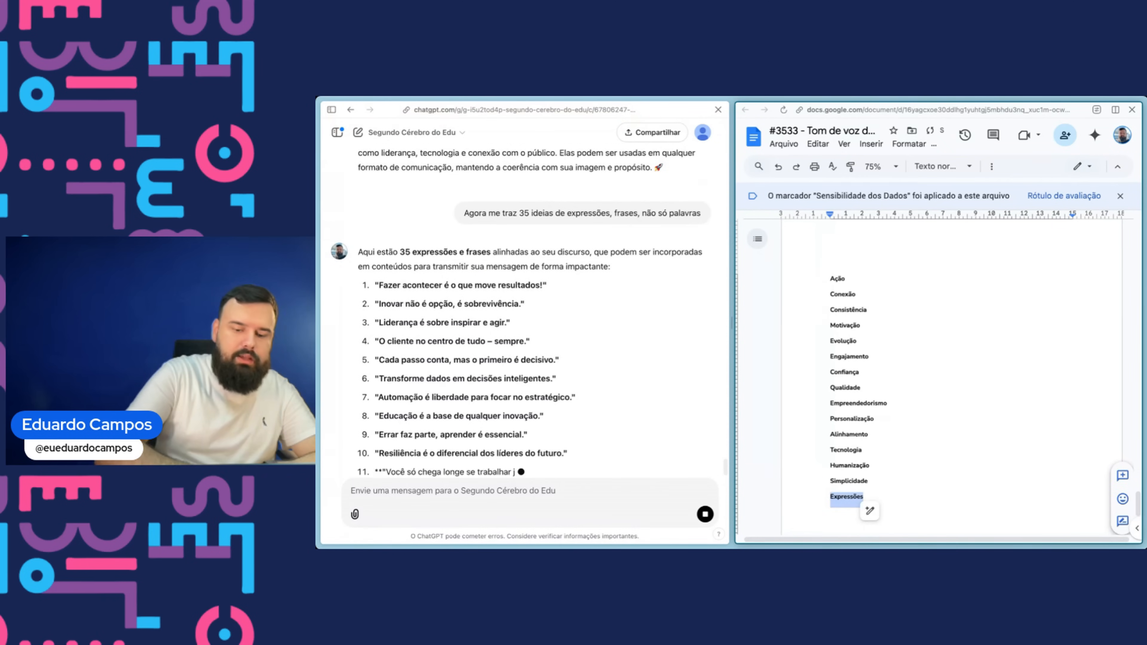
key(alt+super+2)
key(Right)
key(Return)
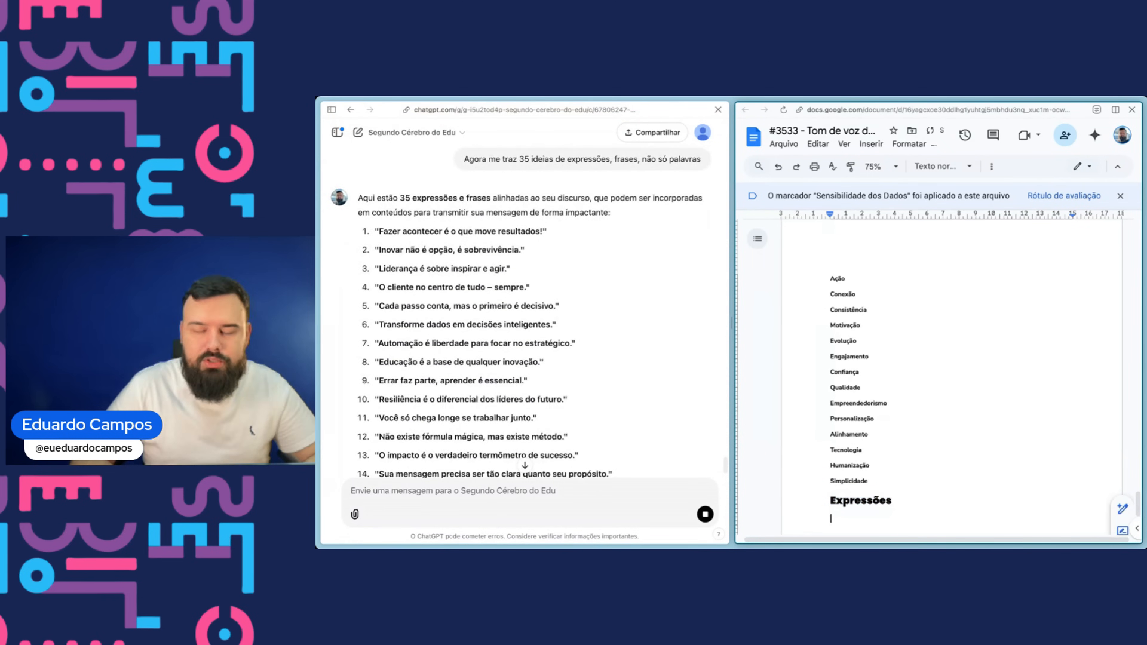
- Paste the GPT's 35 numbered expressions below the Expressões heading
click(374, 231)
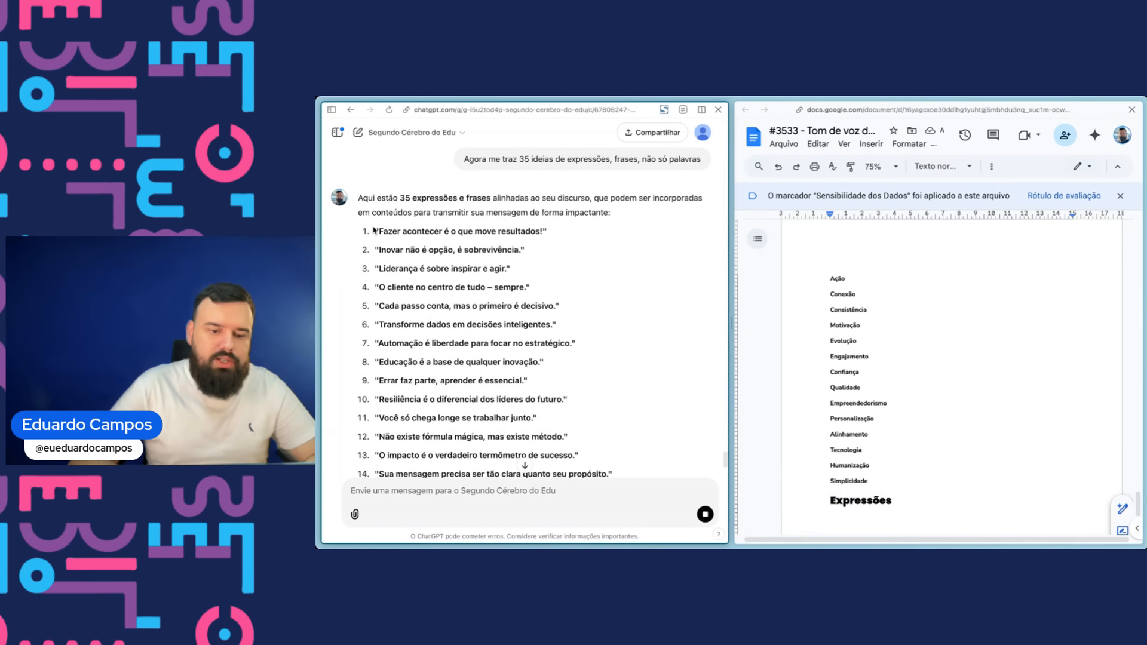
drag(374, 231, 604, 486)
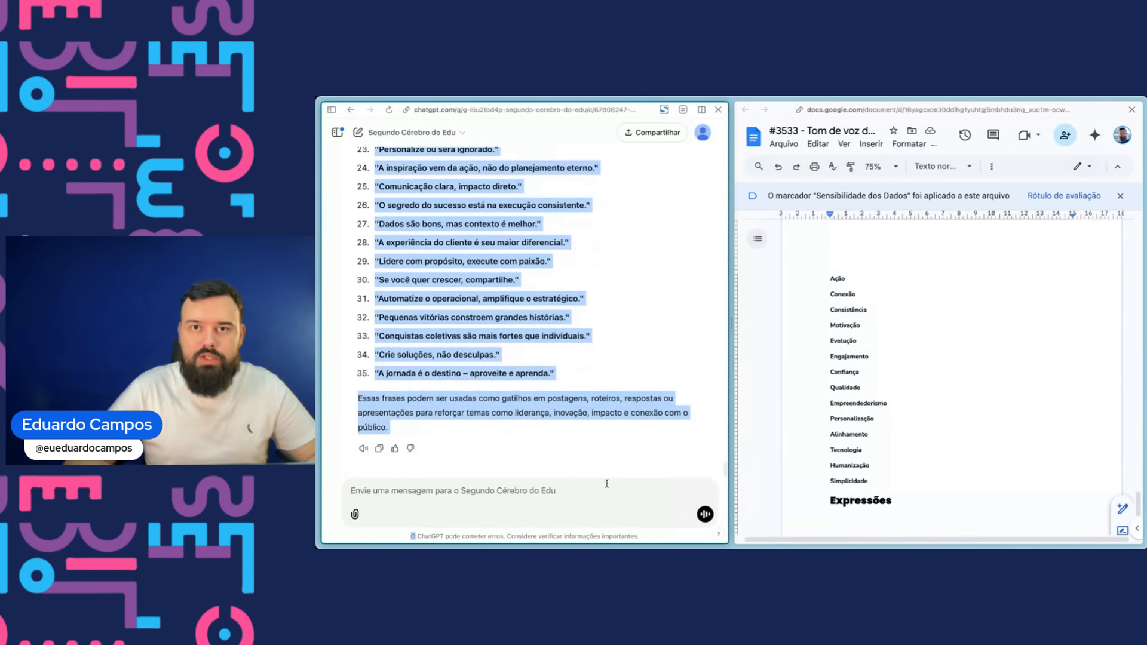
drag(607, 480, 552, 373)
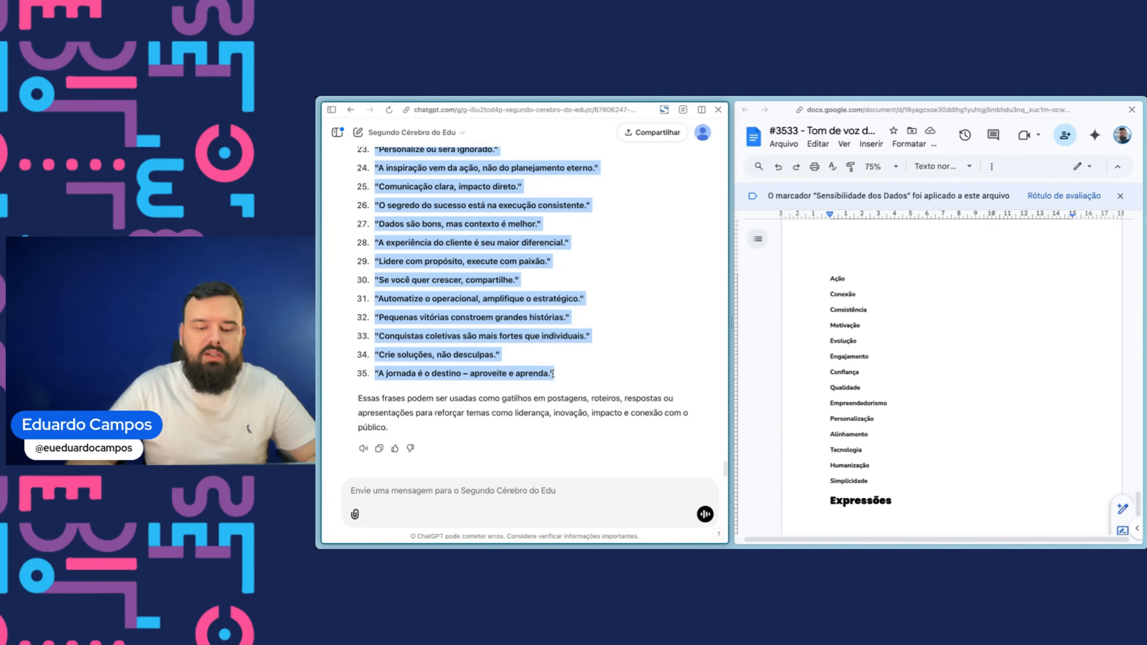
click(878, 516)
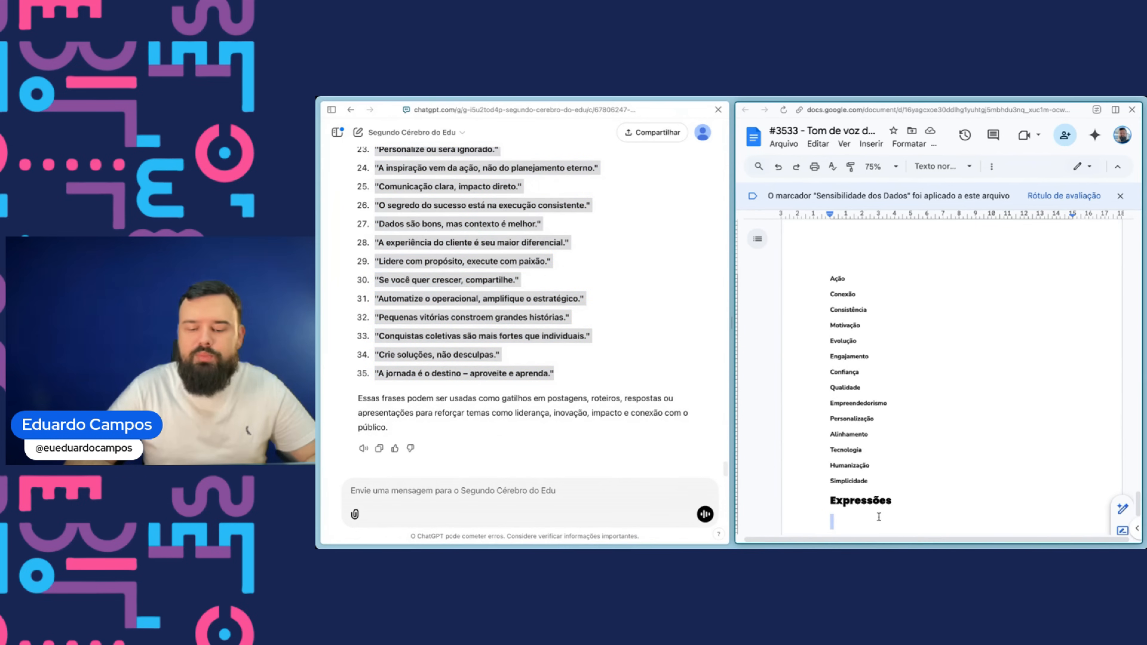
key(ctrl+v)
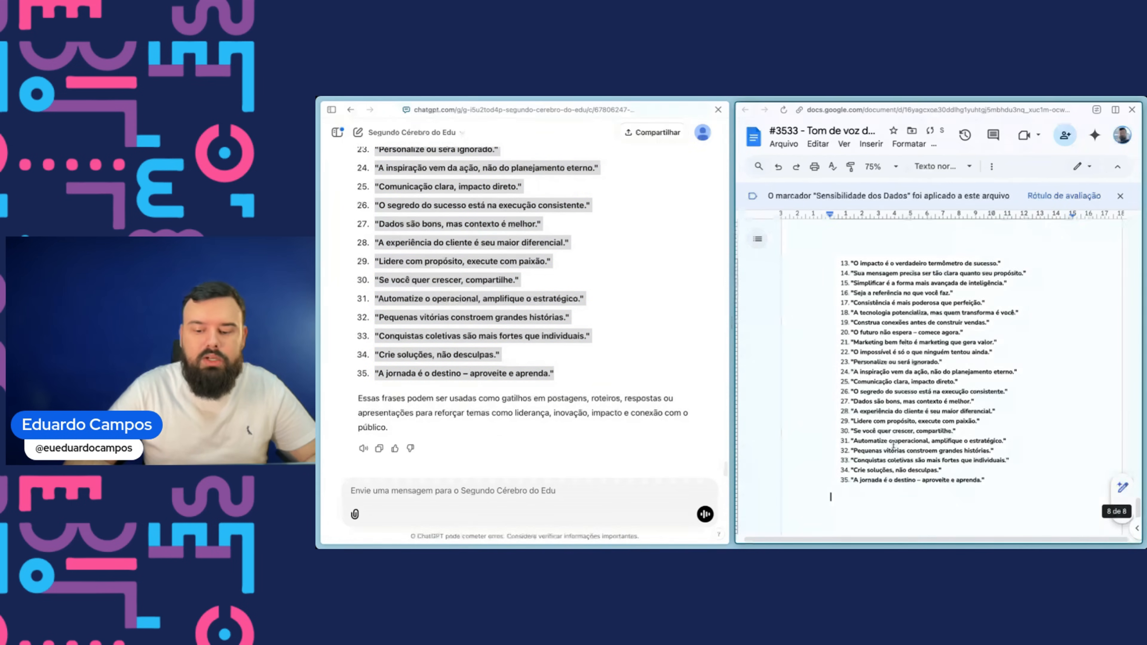
scroll(894, 428, up, 2)
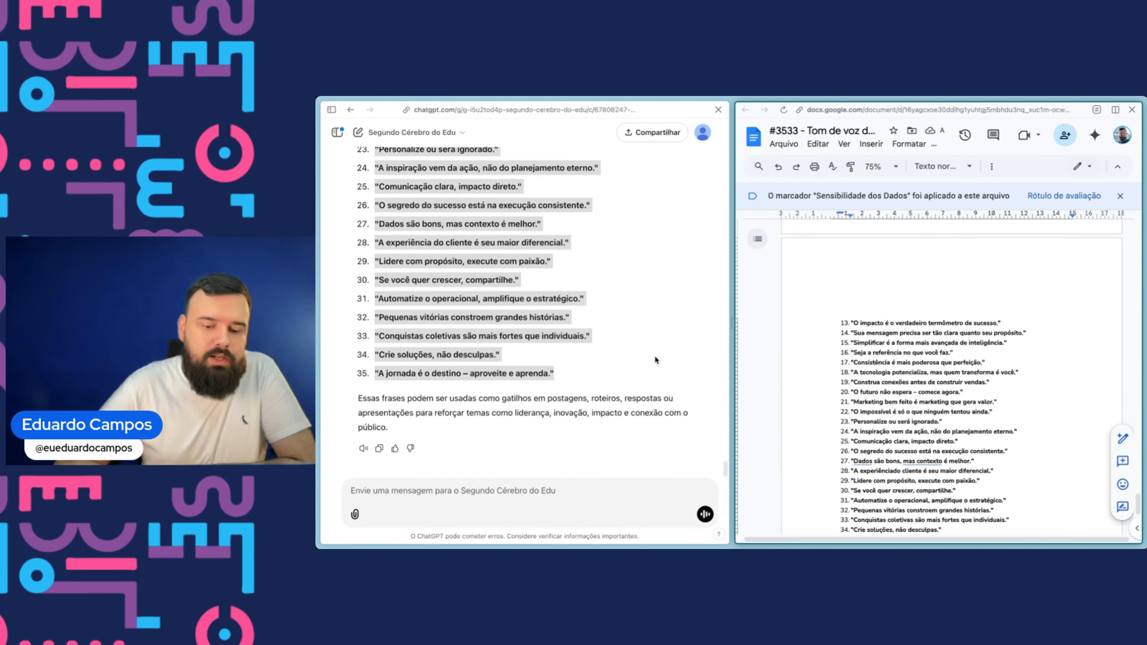
click(646, 358)
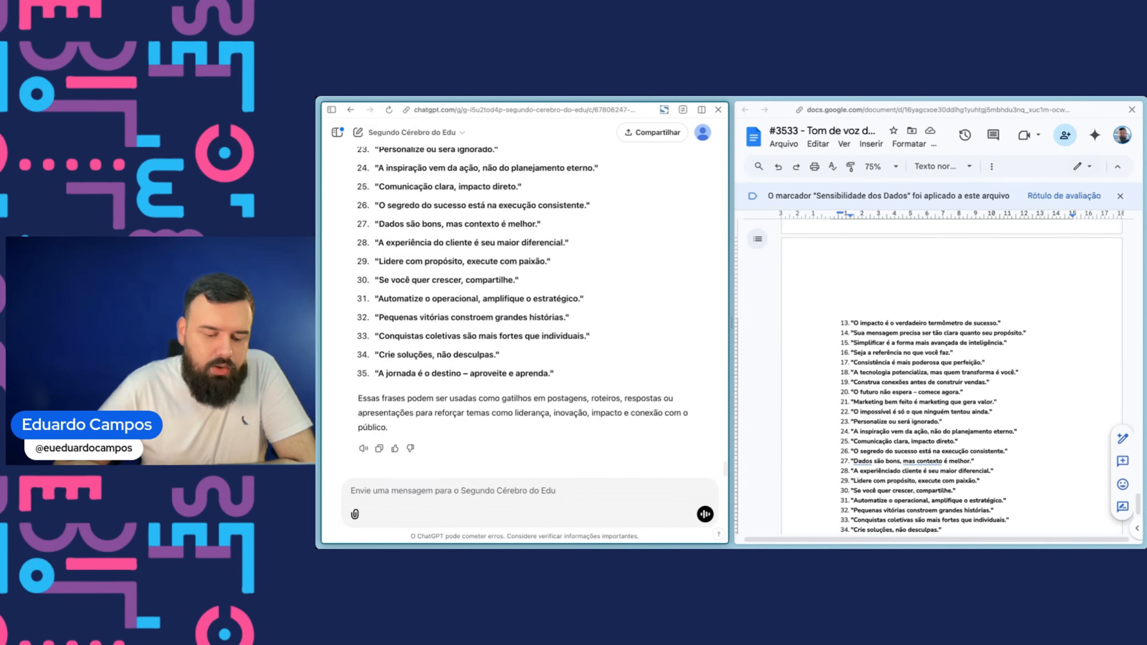